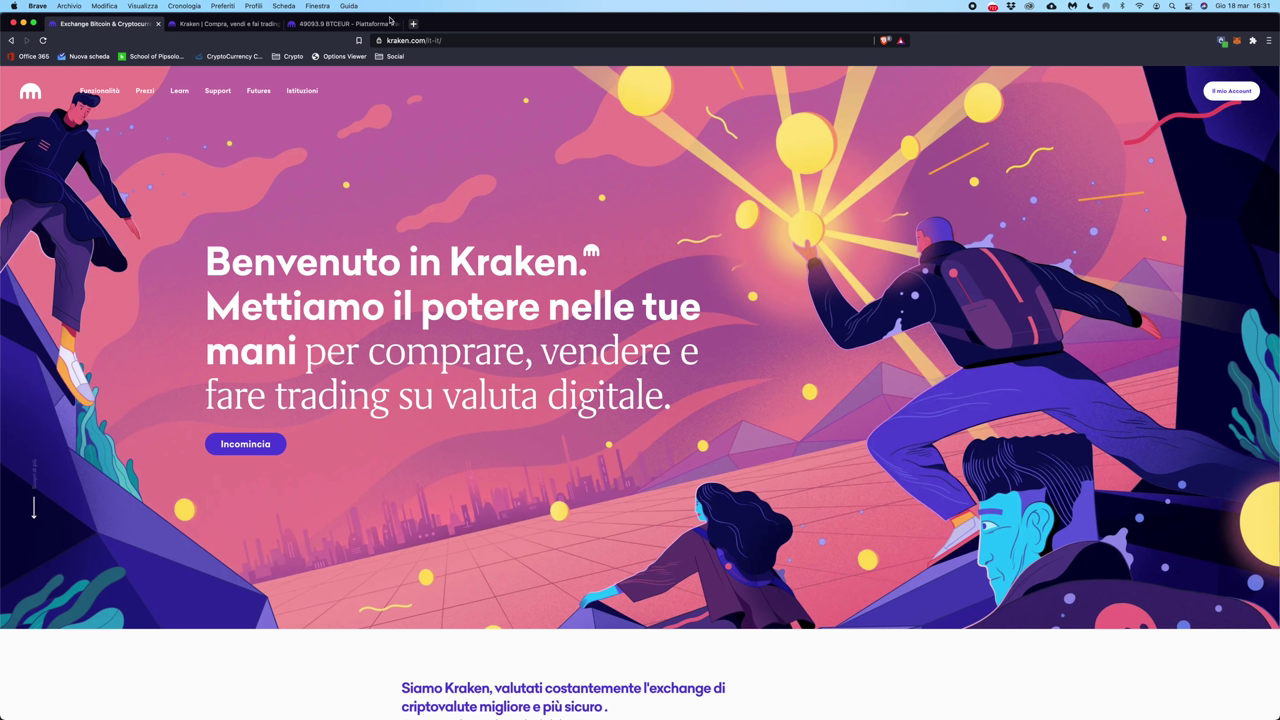
- Switch to the Kraken account page and view the security options listed in the account menu
left_click(236, 24)
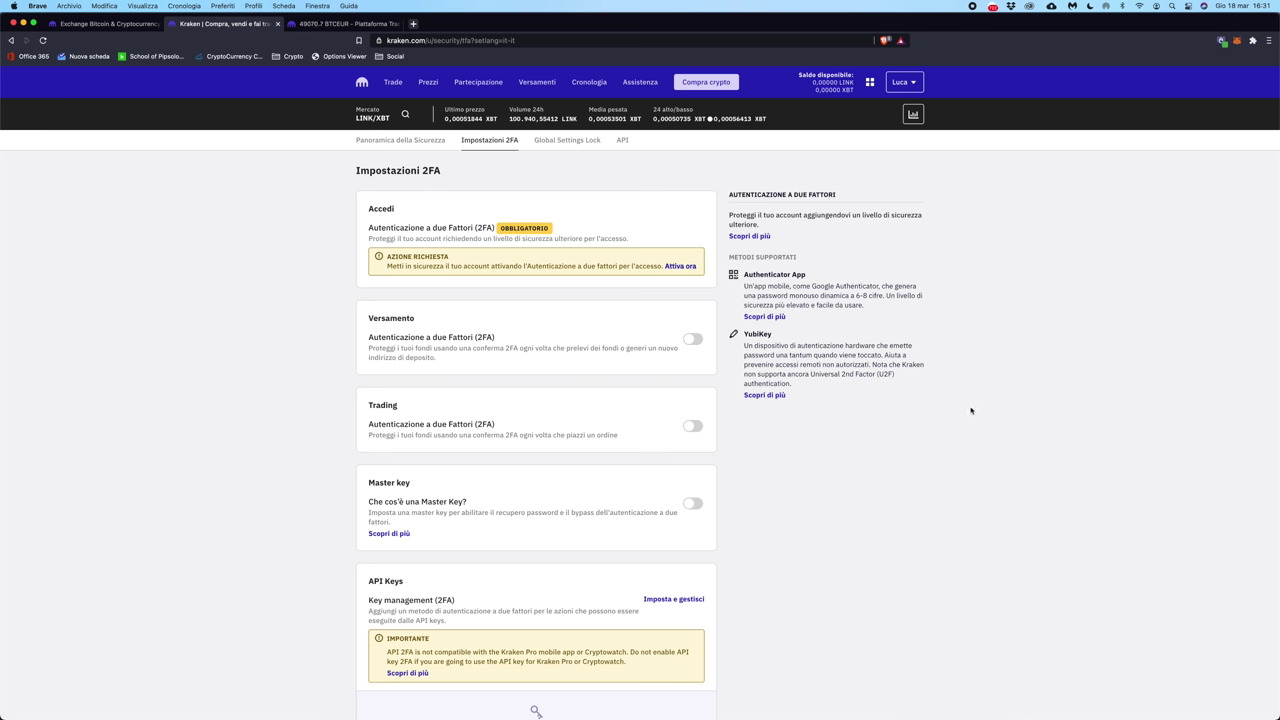
left_click(908, 82)
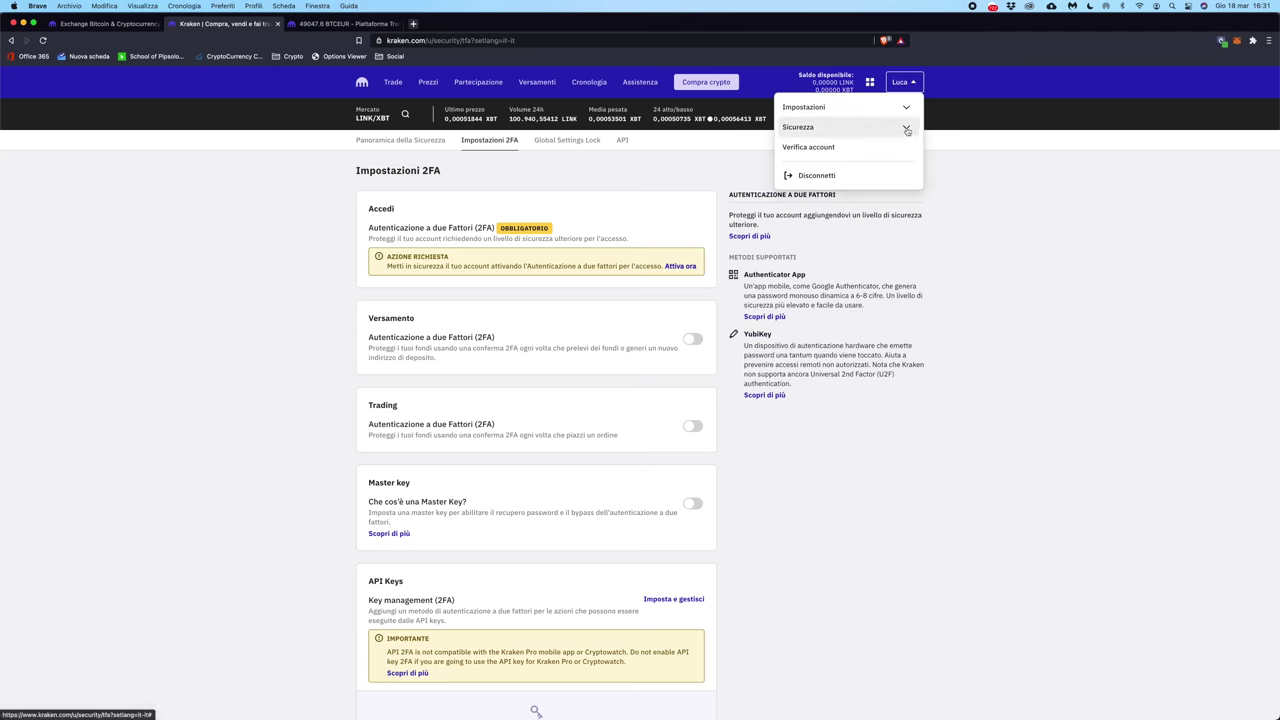
left_click(907, 129)
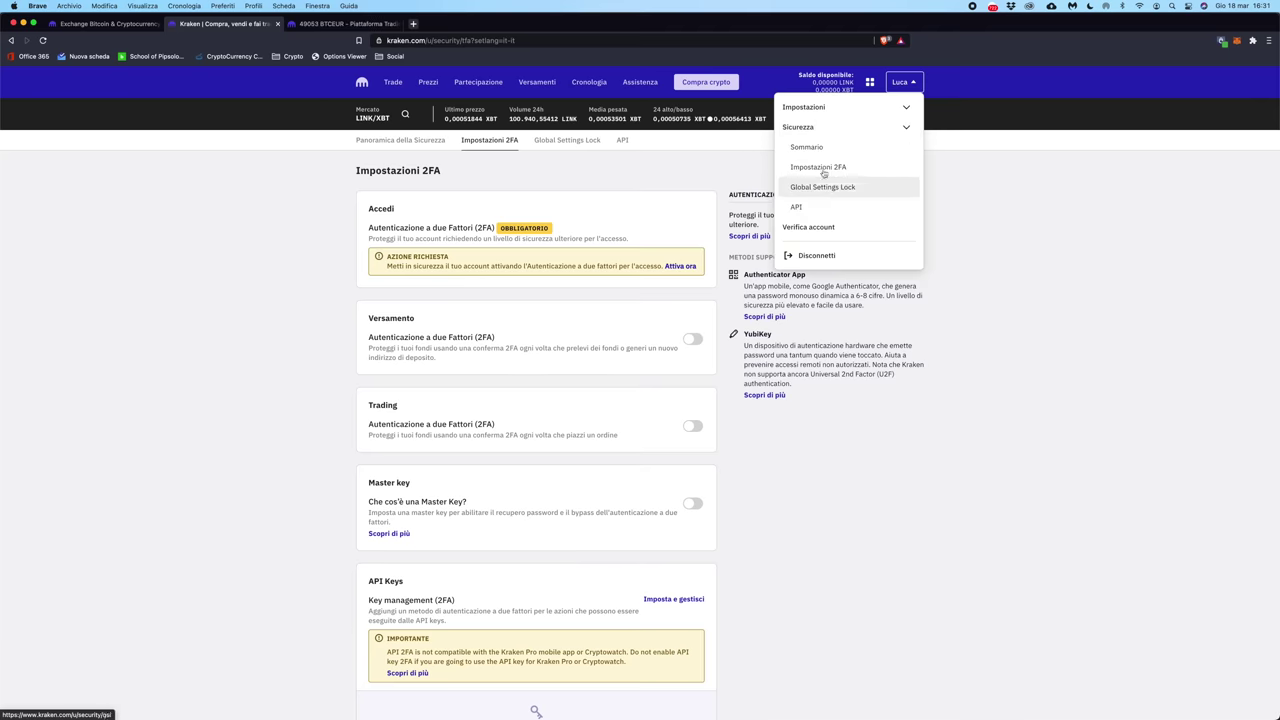
left_click(1007, 208)
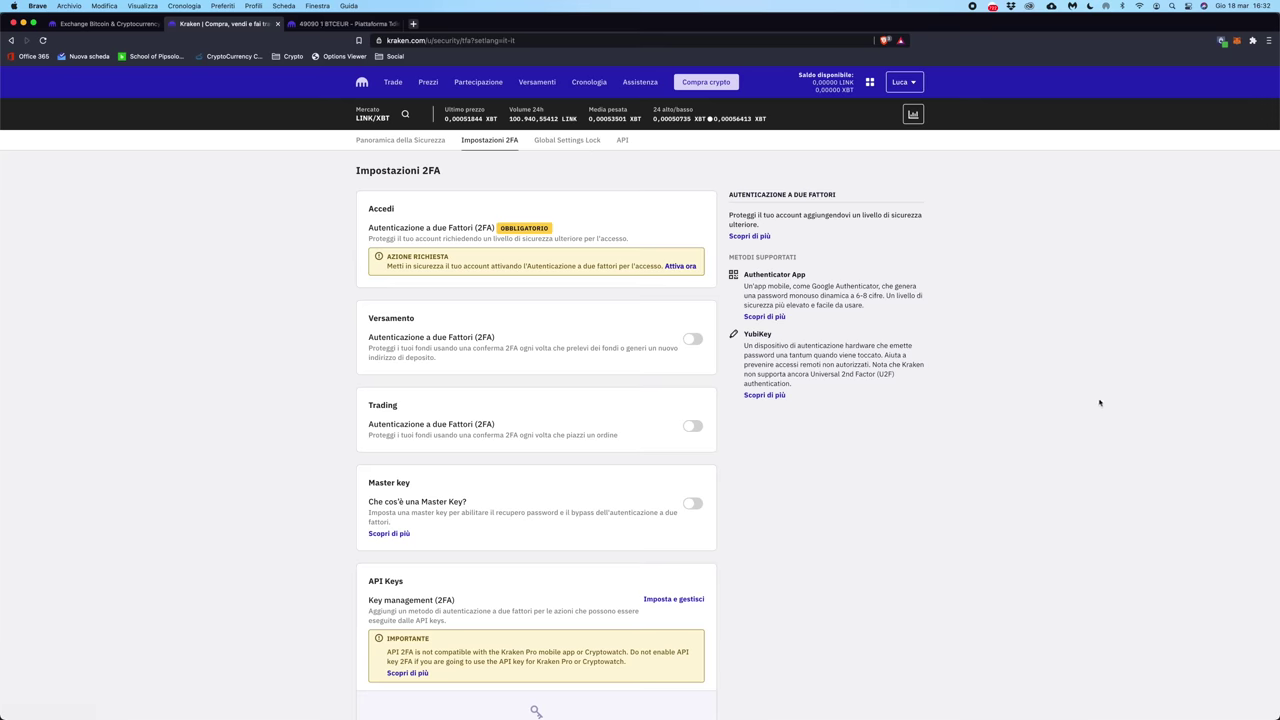
- Open the login 2FA setup, view the YubiKey method, and close the setup without activating it
scroll(450, 244, "down", 1)
scroll(919, 500, "down", 1)
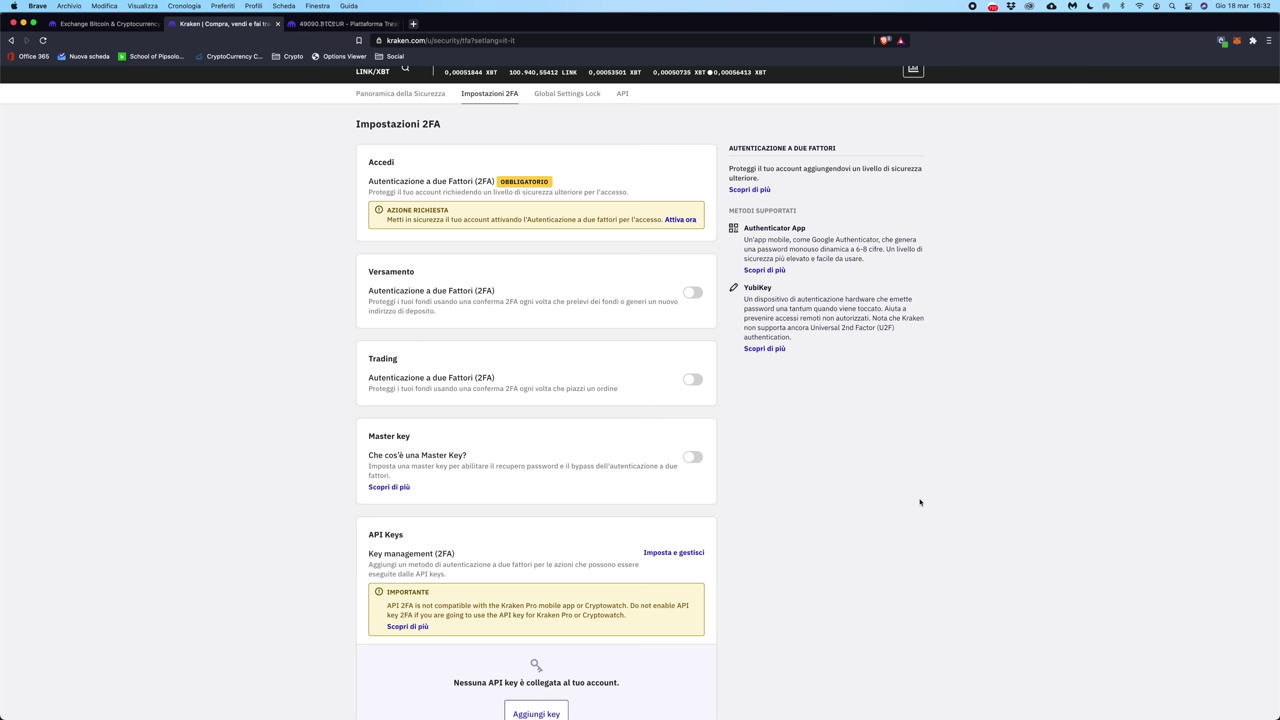
left_click(684, 220)
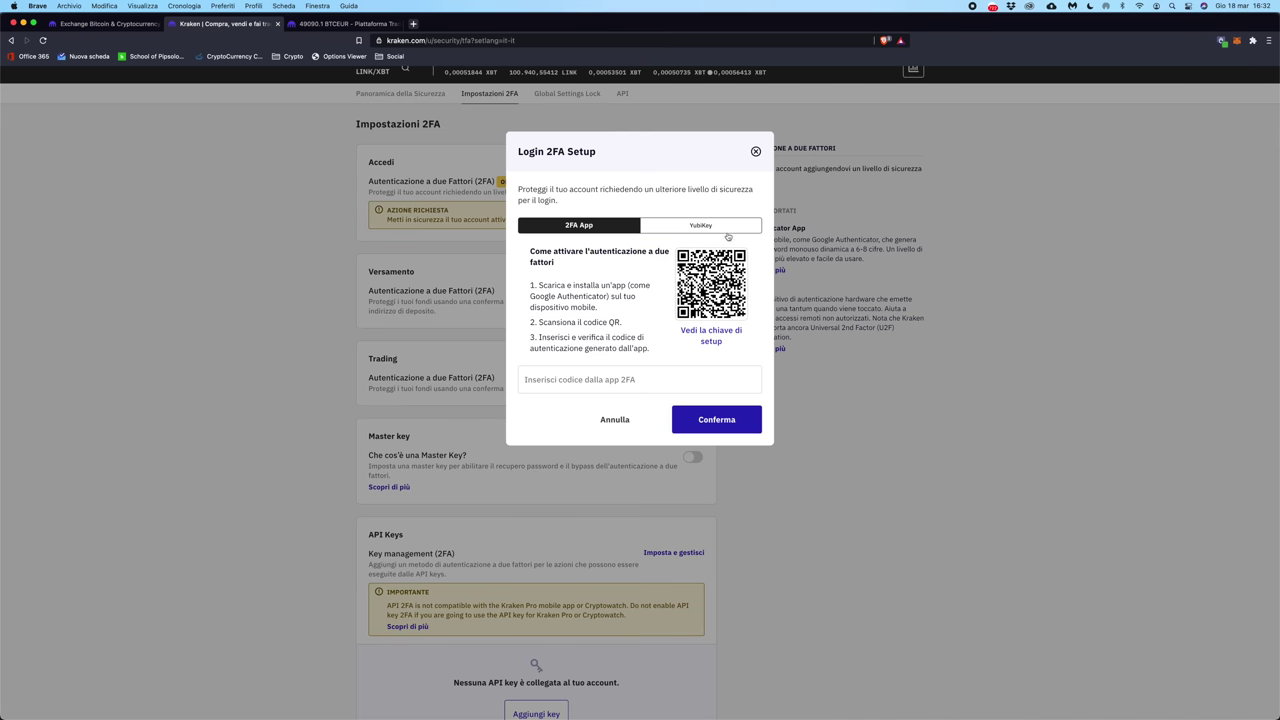
left_click(725, 230)
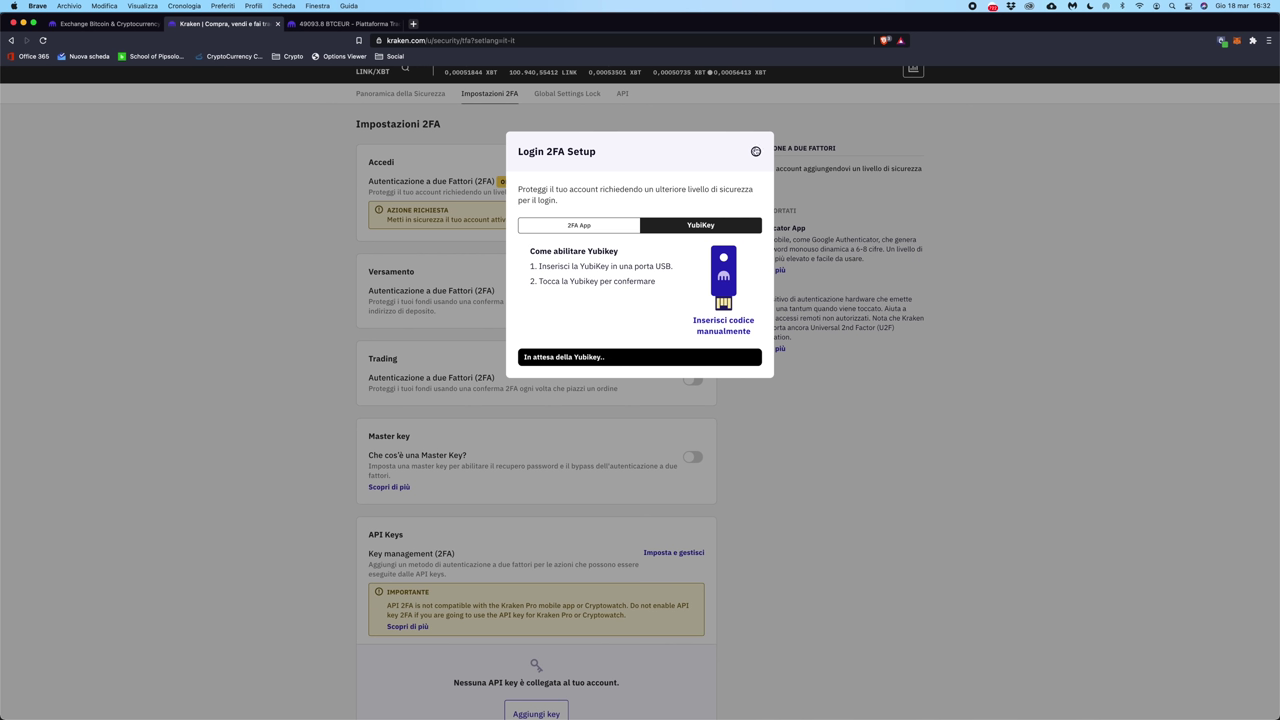
left_click(755, 151)
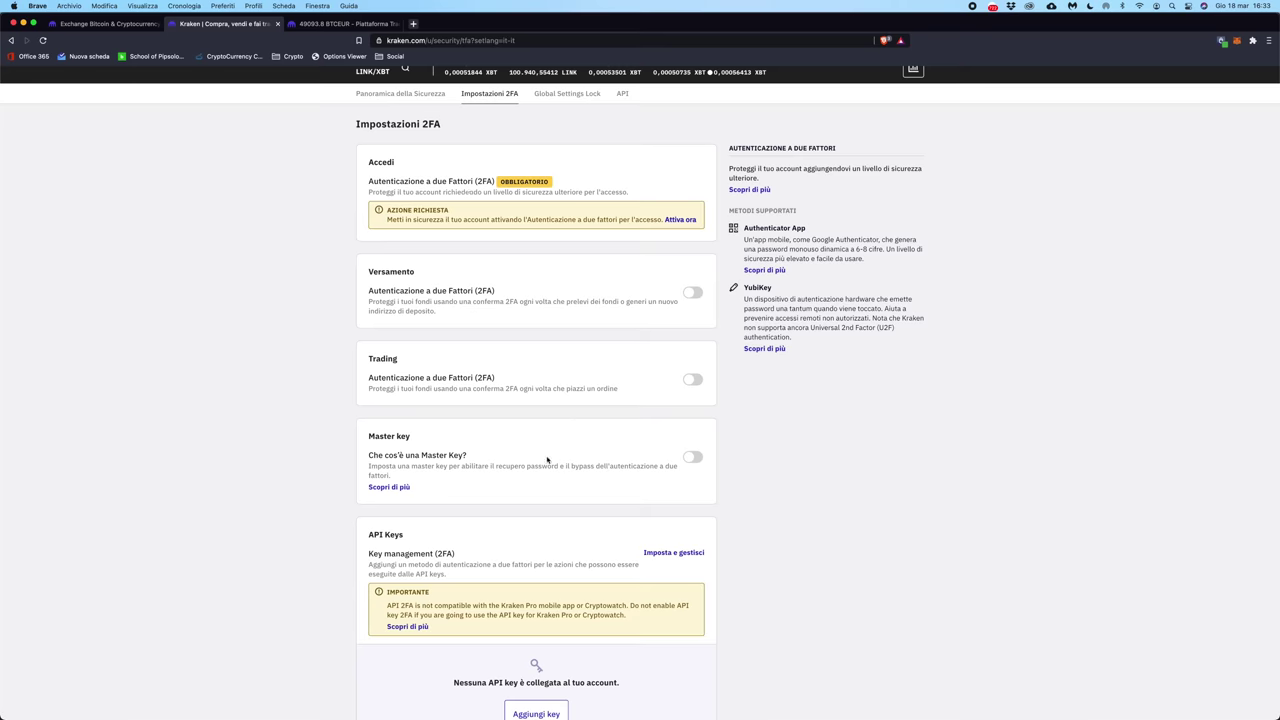
- Examine the two-factor authentication options for login, funding and trading on the 2FA settings page
scroll(547, 460, "down", 1)
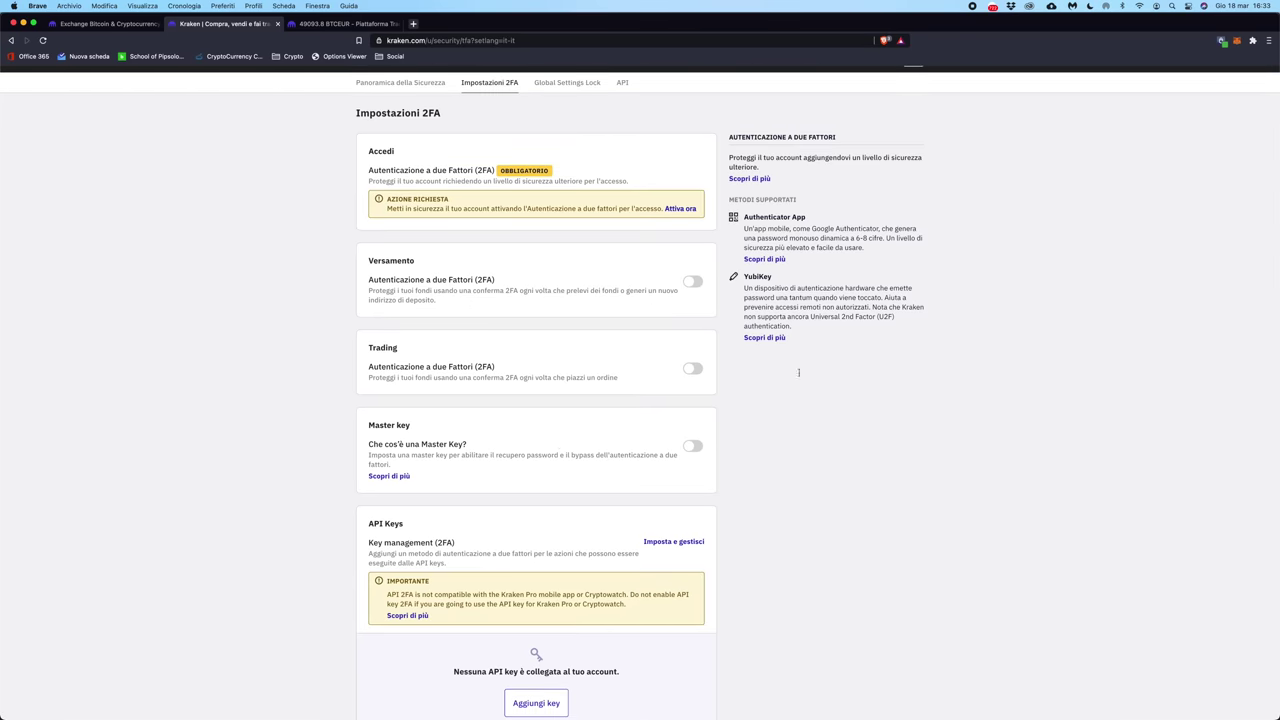
scroll(903, 474, "up", 1)
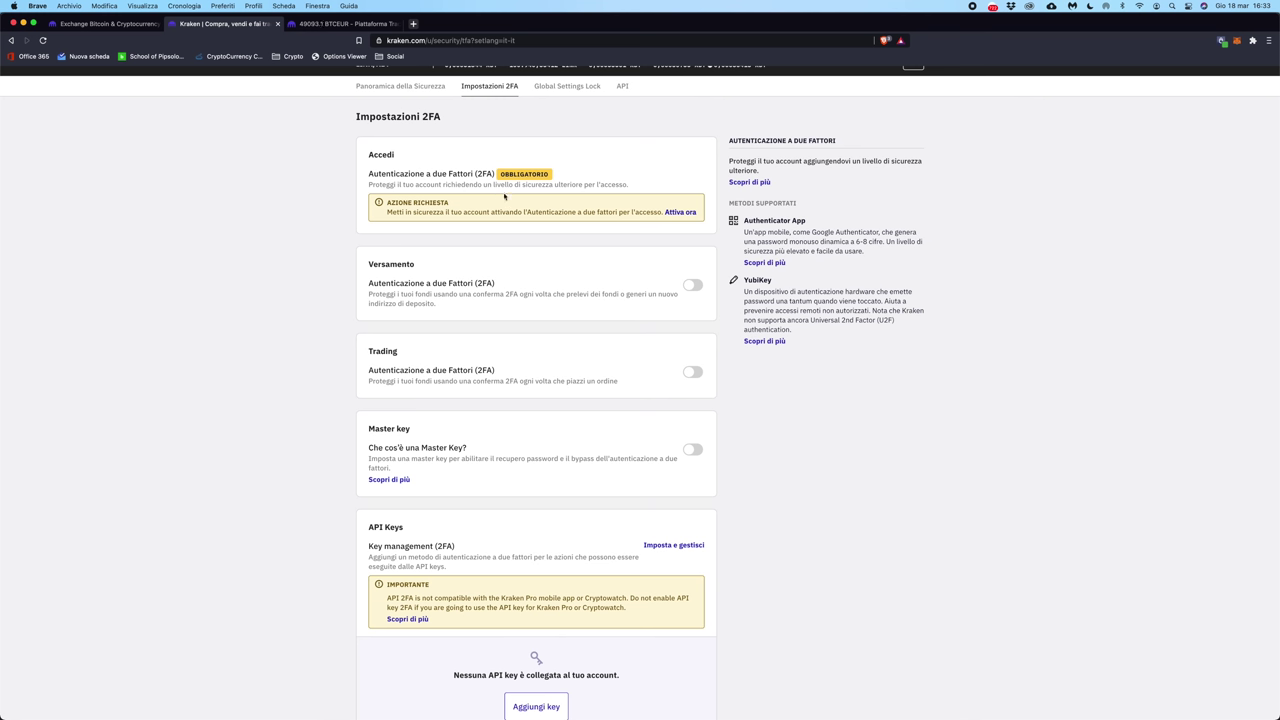
left_click_drag(368, 155, 392, 155)
left_click_drag(500, 178, 552, 178)
left_click(572, 160)
scroll(576, 126, "down", 1)
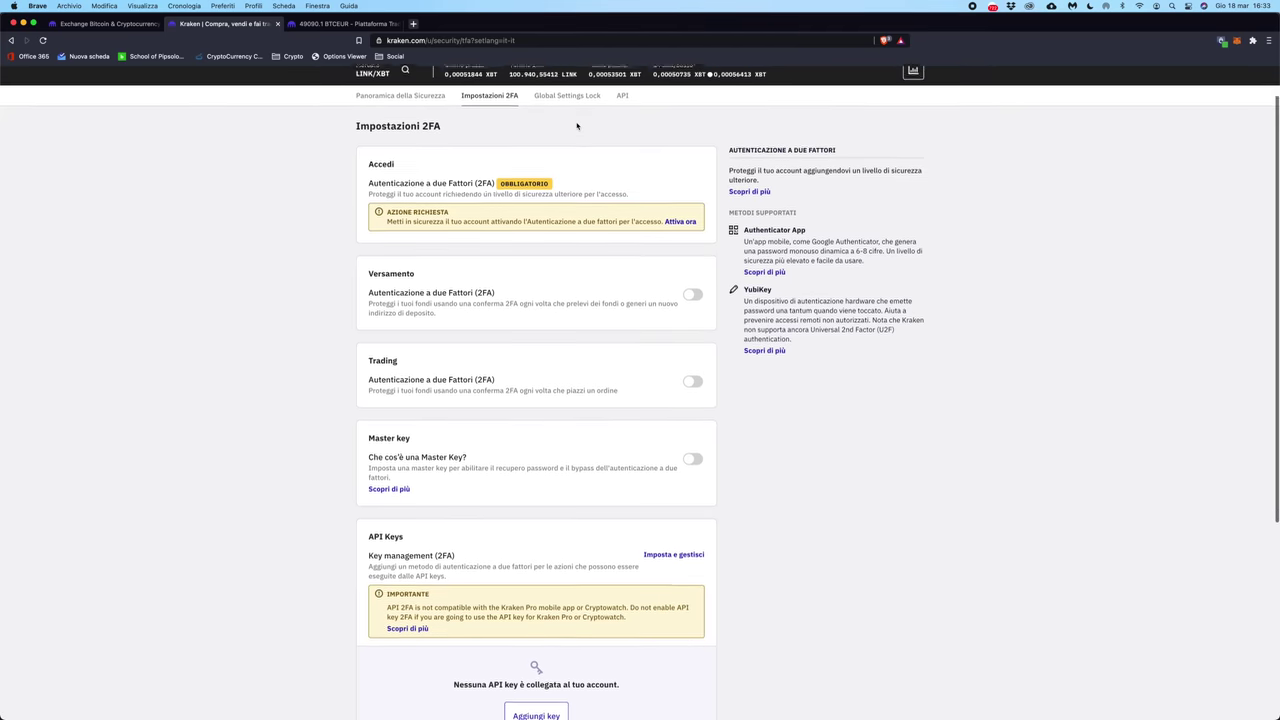
scroll(576, 126, "up", 1)
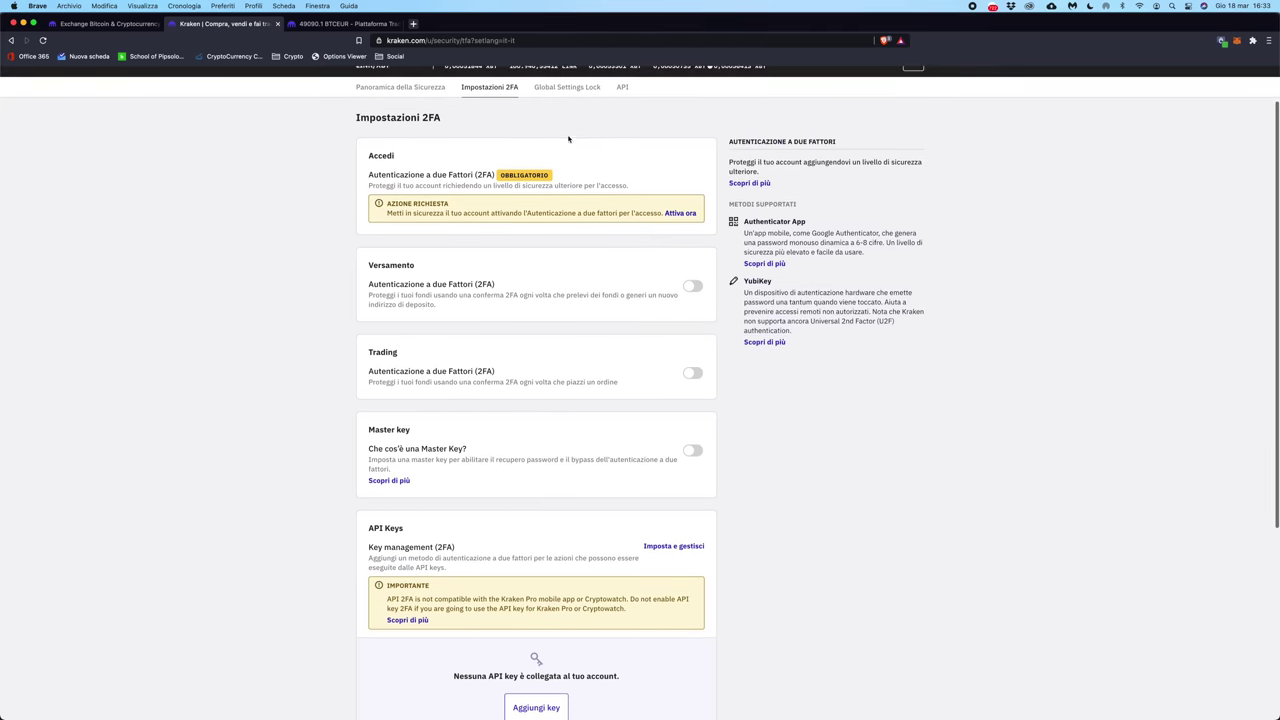
left_click_drag(369, 266, 418, 267)
left_click(433, 248)
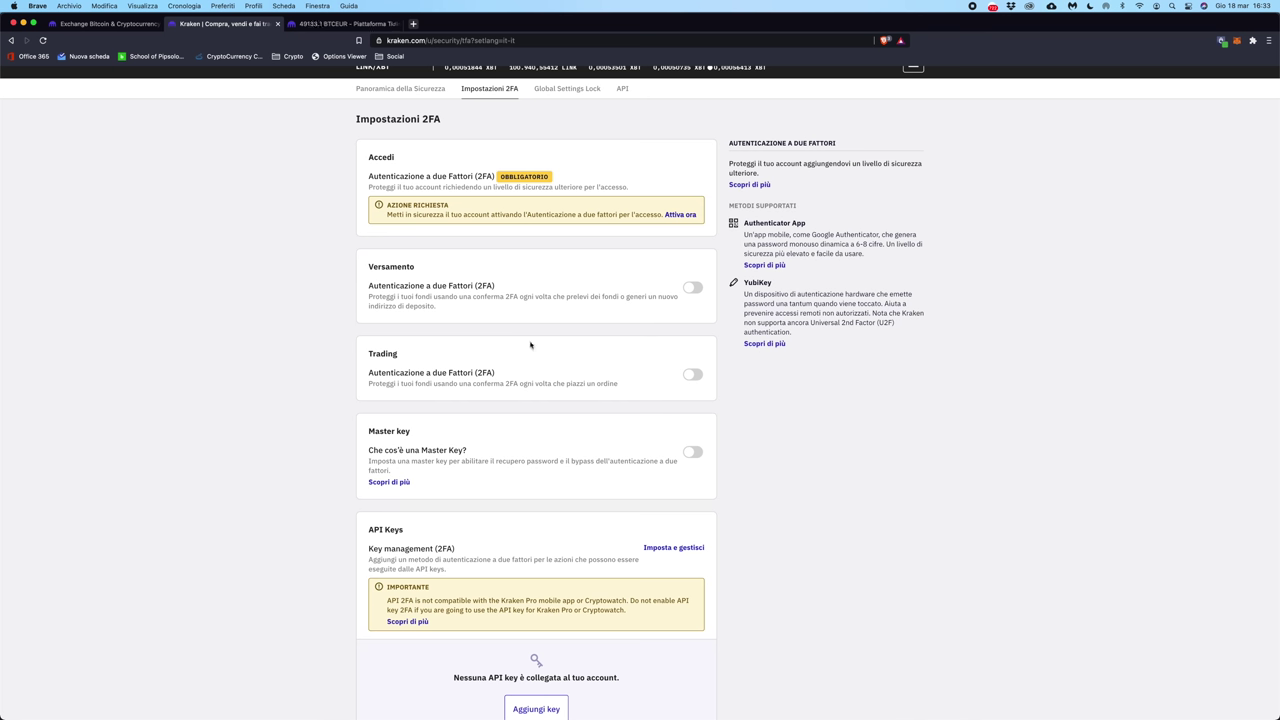
left_click_drag(365, 354, 391, 351)
left_click(417, 351)
scroll(767, 415, "down", 1)
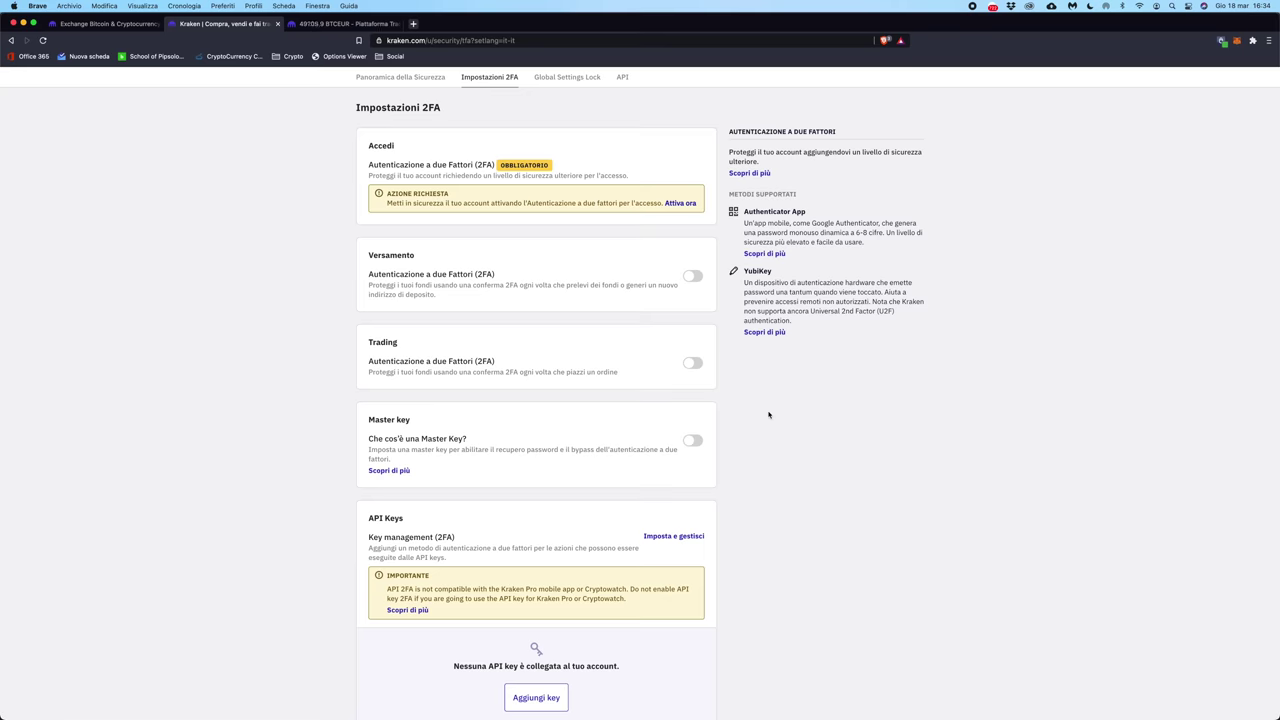
- Review the Master key and API Keys sections, opening the Master Key Setup and closing it without creating a key
left_click_drag(369, 419, 417, 422)
scroll(417, 422, "up", 1)
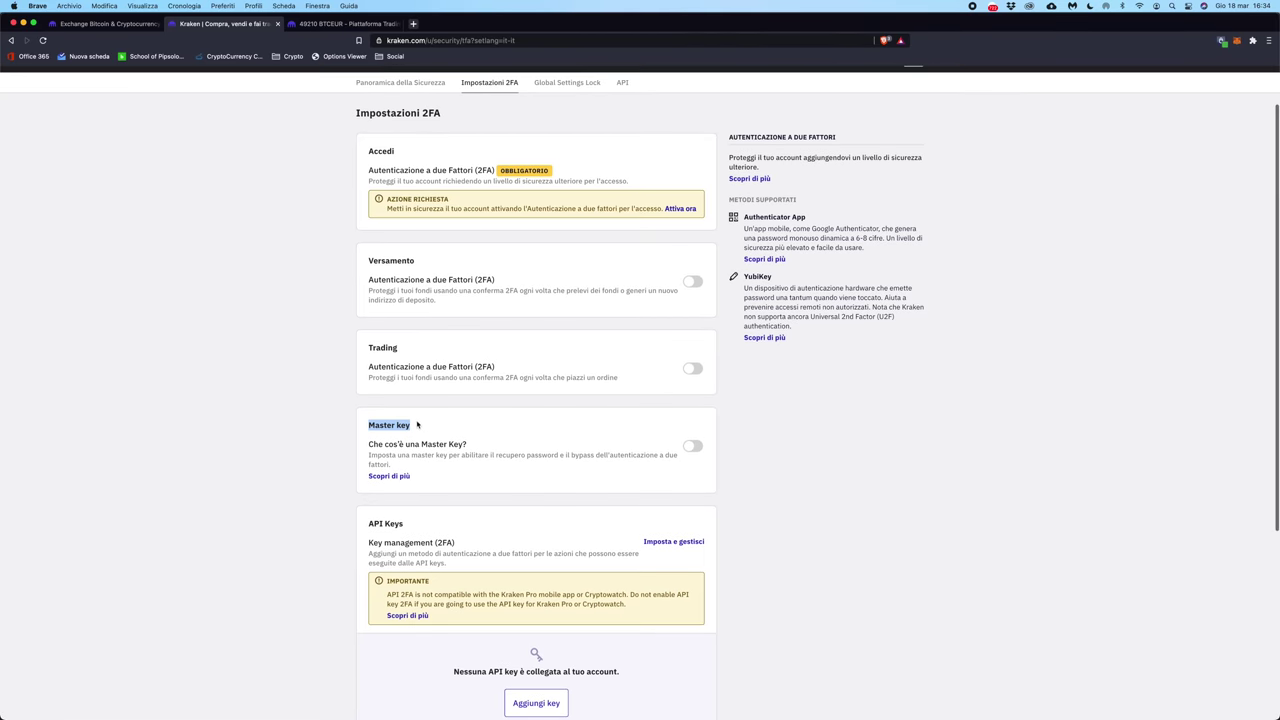
scroll(417, 424, "down", 1)
left_click(946, 408)
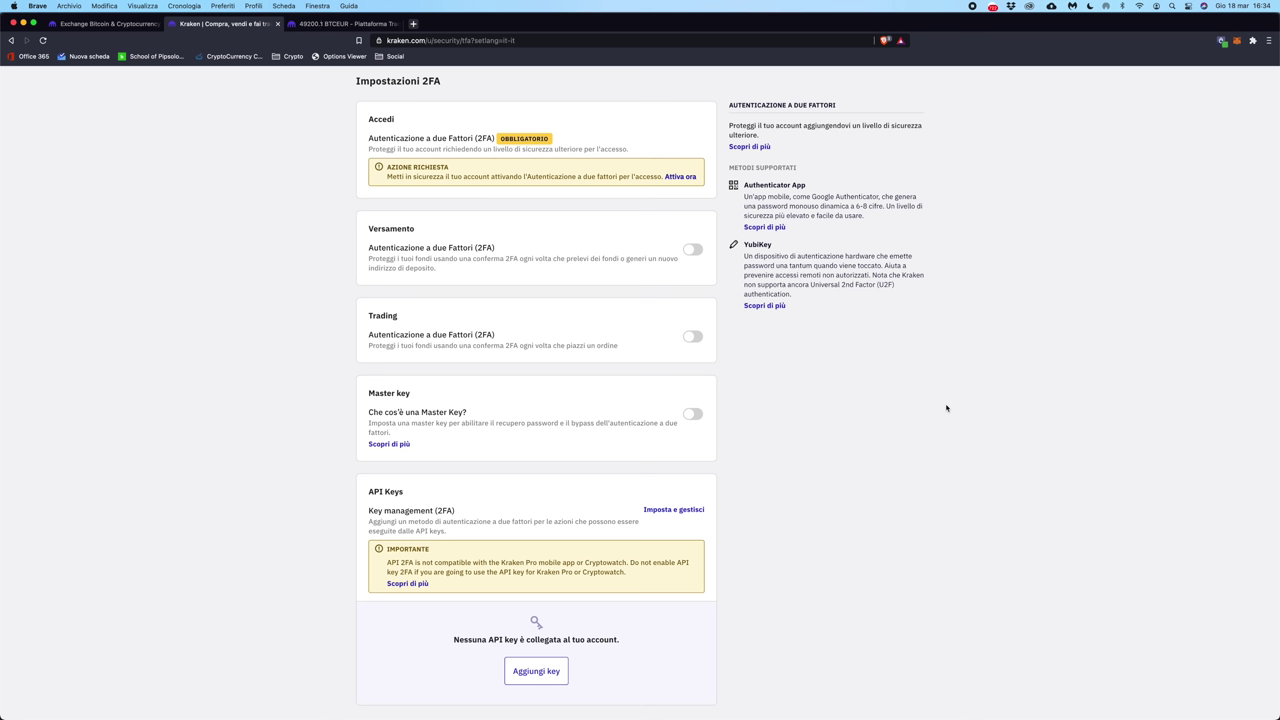
left_click(692, 413)
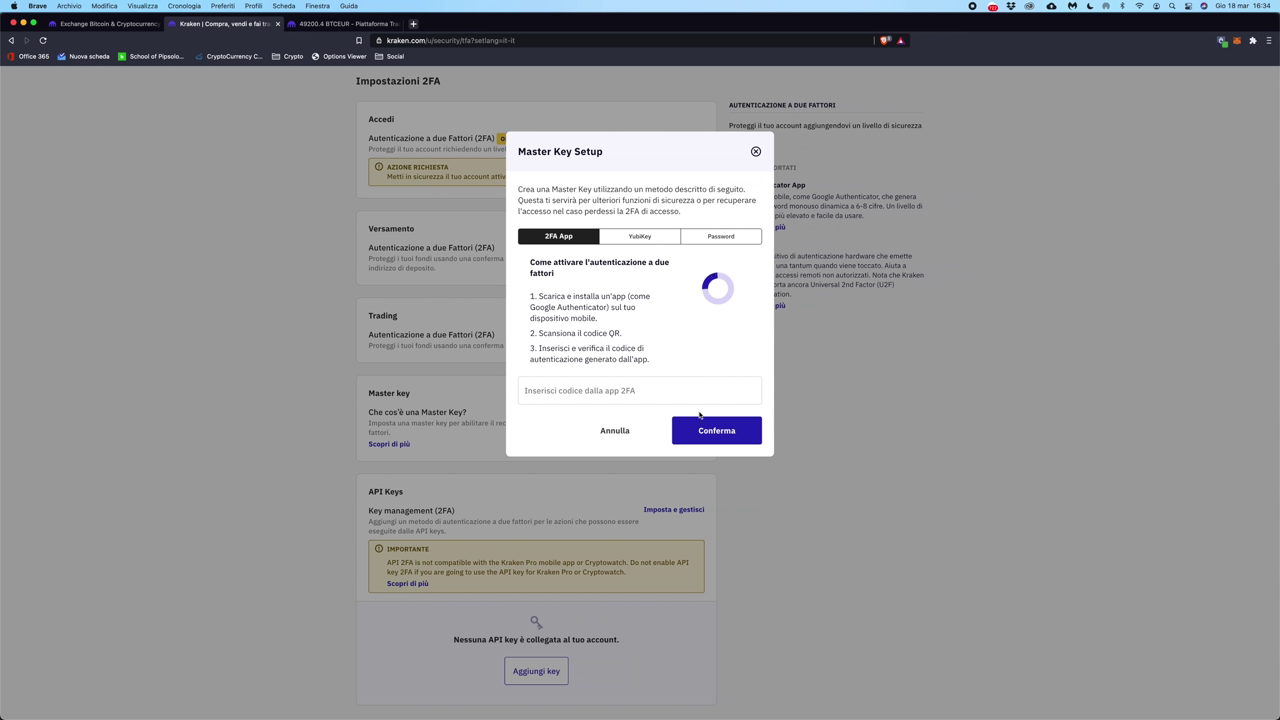
left_click(756, 152)
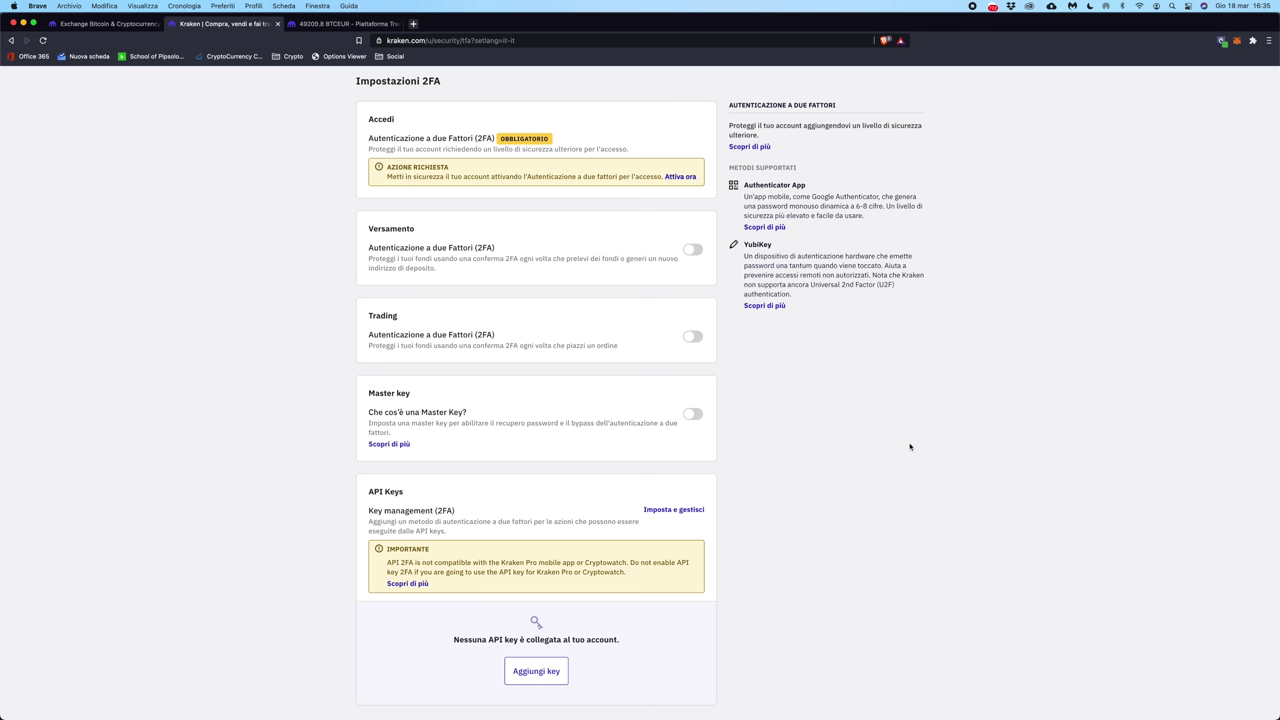
left_click_drag(379, 500, 413, 494)
left_click(413, 494)
- Open the Global Settings Lock page and review its explanation and the available unlock timer durations, keeping 3 giorni (Default)
scroll(768, 518, "up", 3)
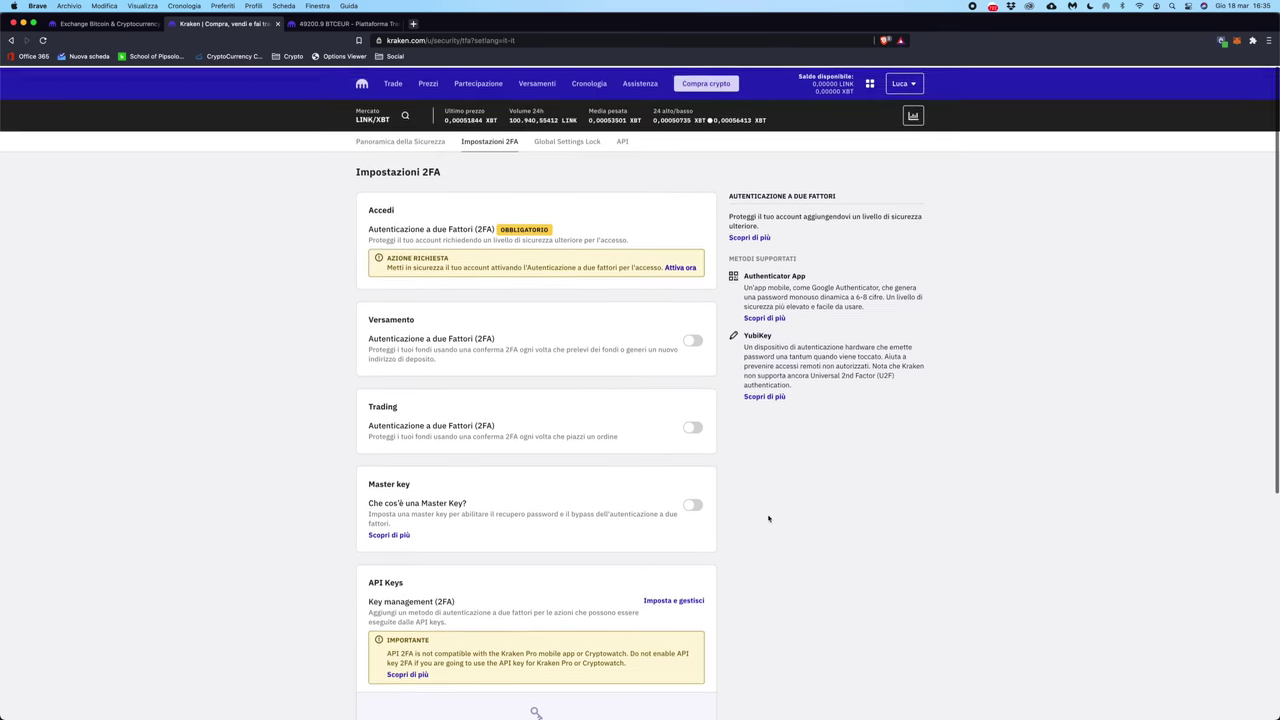
left_click(555, 145)
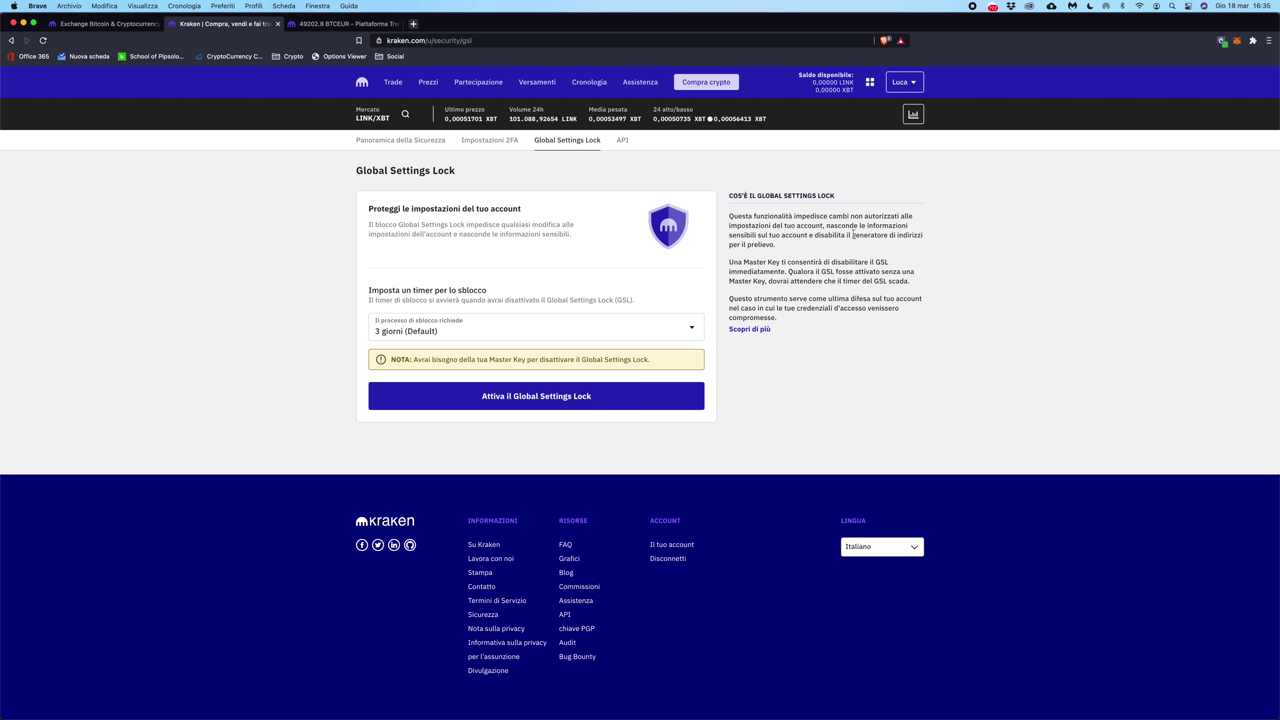
left_click_drag(852, 235, 857, 249)
left_click(934, 262)
left_click(451, 331)
scroll(509, 423, "down", 3)
scroll(509, 423, "up", 3)
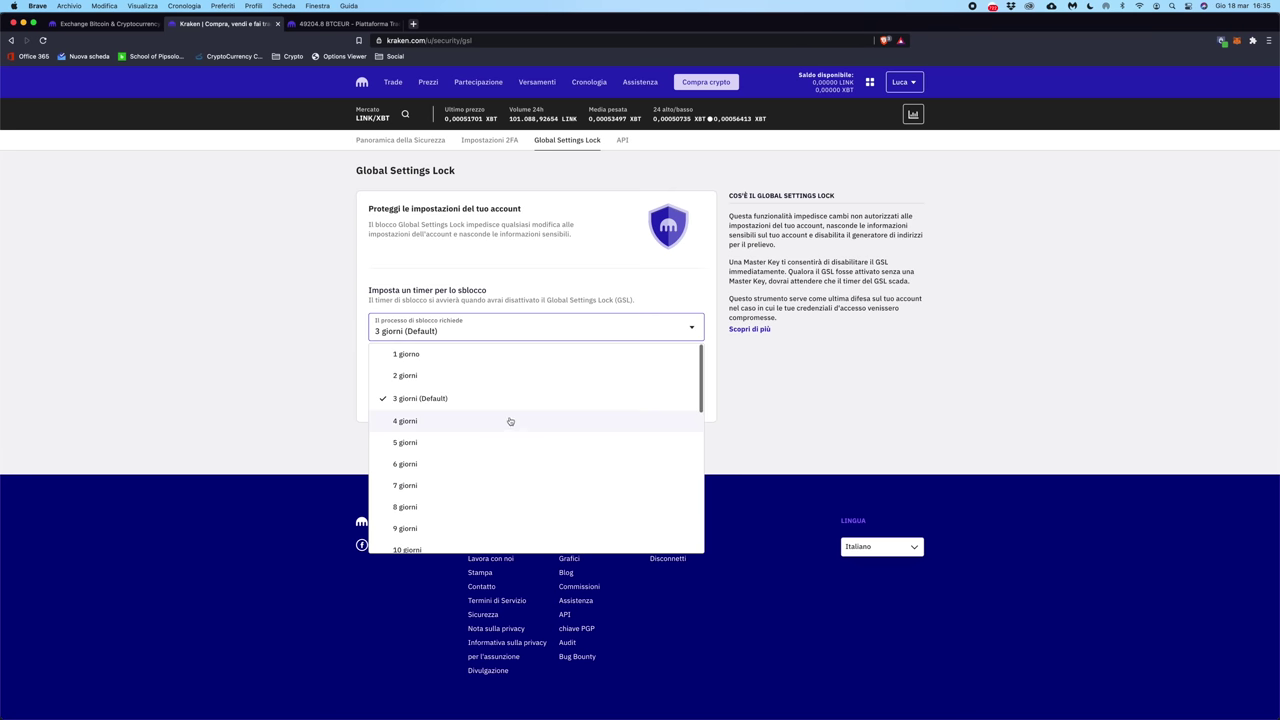
left_click(482, 333)
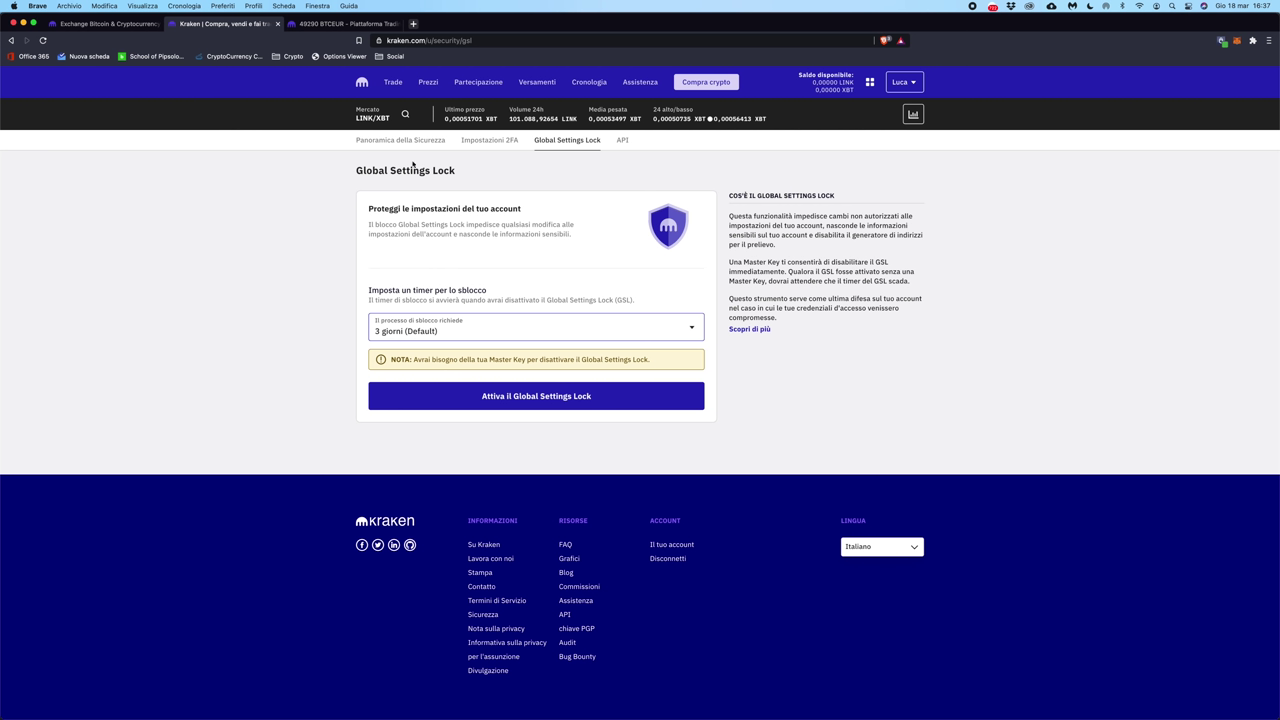
- Go to the account's funding page and open the deposit form for Euro (EUR)
left_click(538, 82)
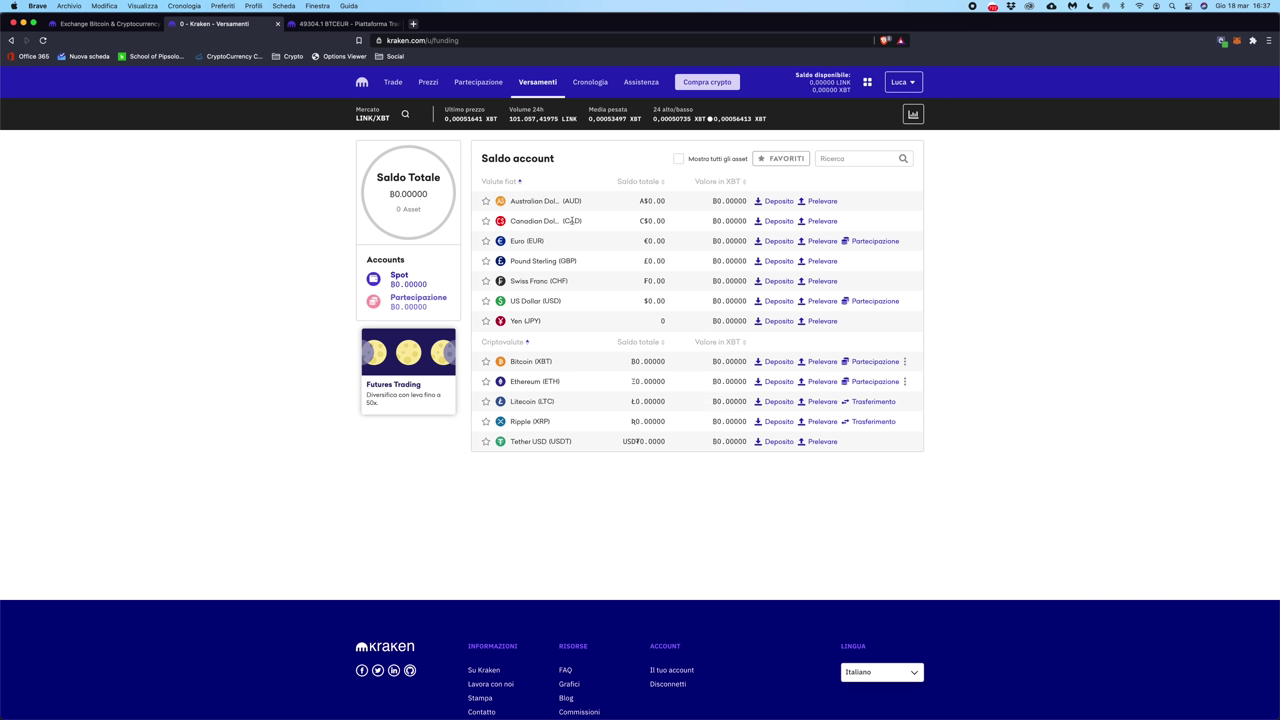
double_click(510, 241)
scroll(1145, 290, "down", 1)
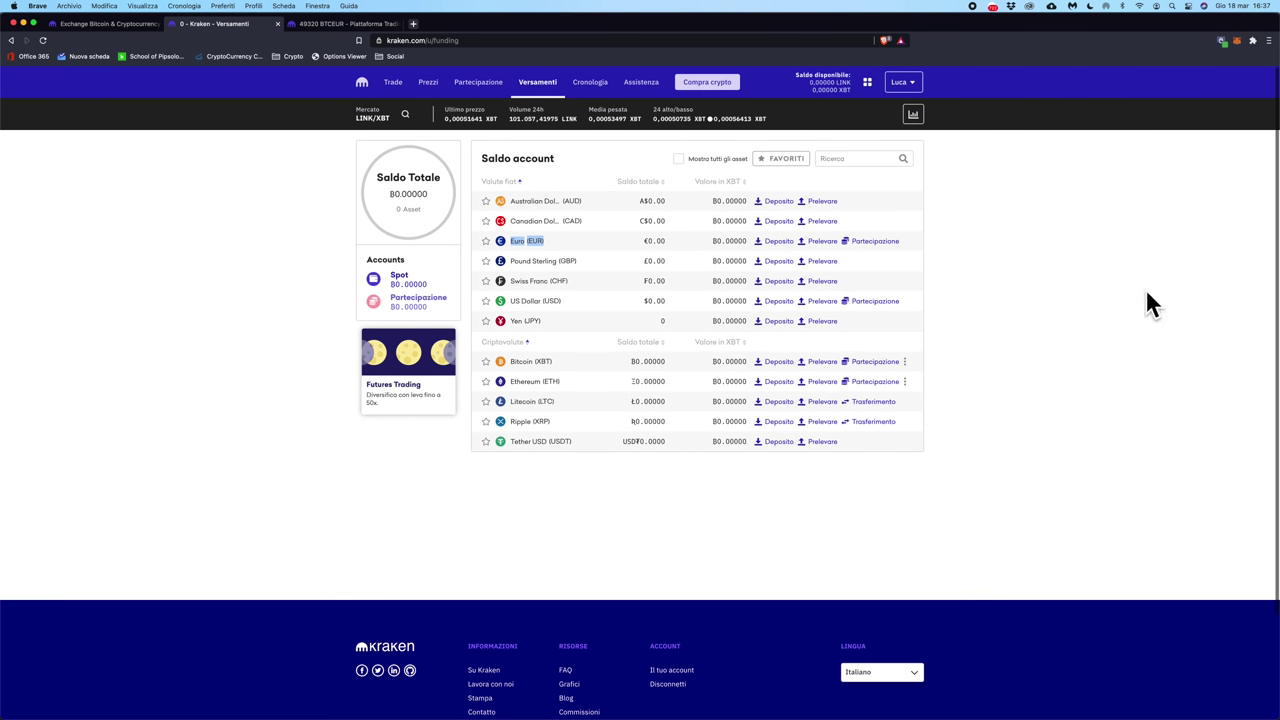
left_click(1145, 290)
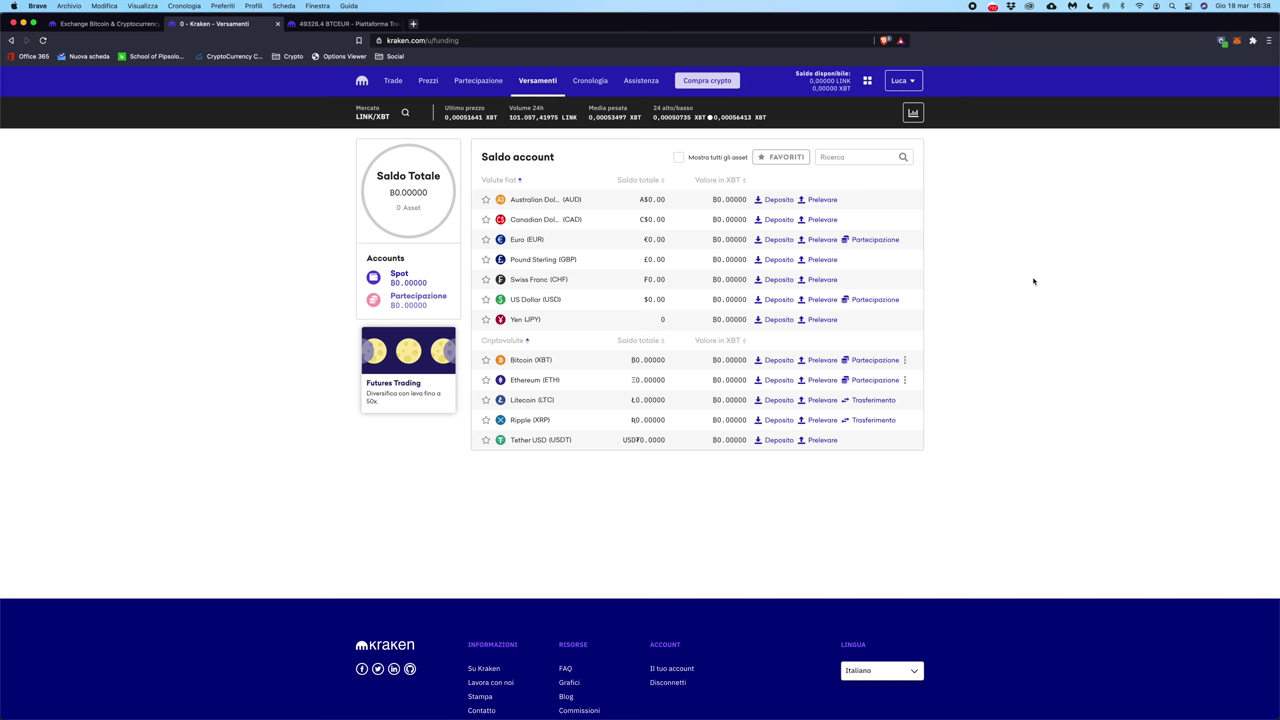
left_click(767, 243)
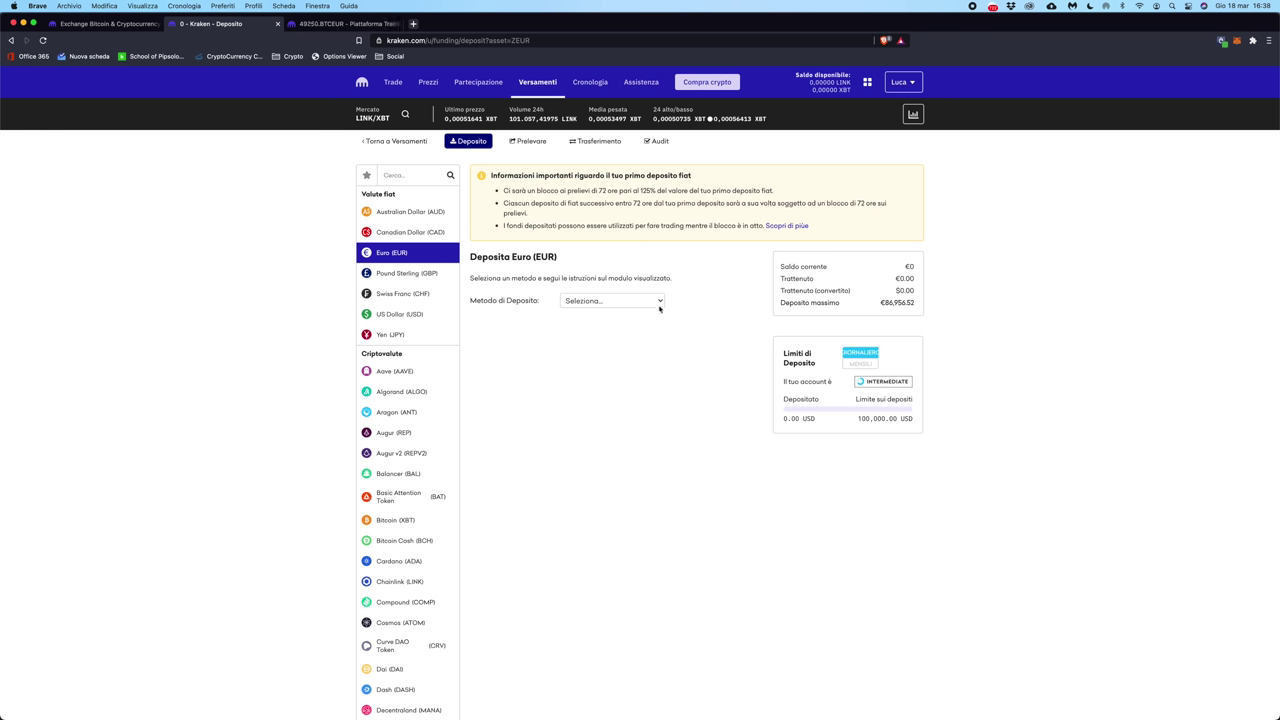
- Read the notice about the first fiat deposit, covering the withdrawal hold and the use of deposited funds for trading
left_click_drag(620, 175, 705, 177)
left_click(705, 177)
left_click_drag(503, 192, 617, 192)
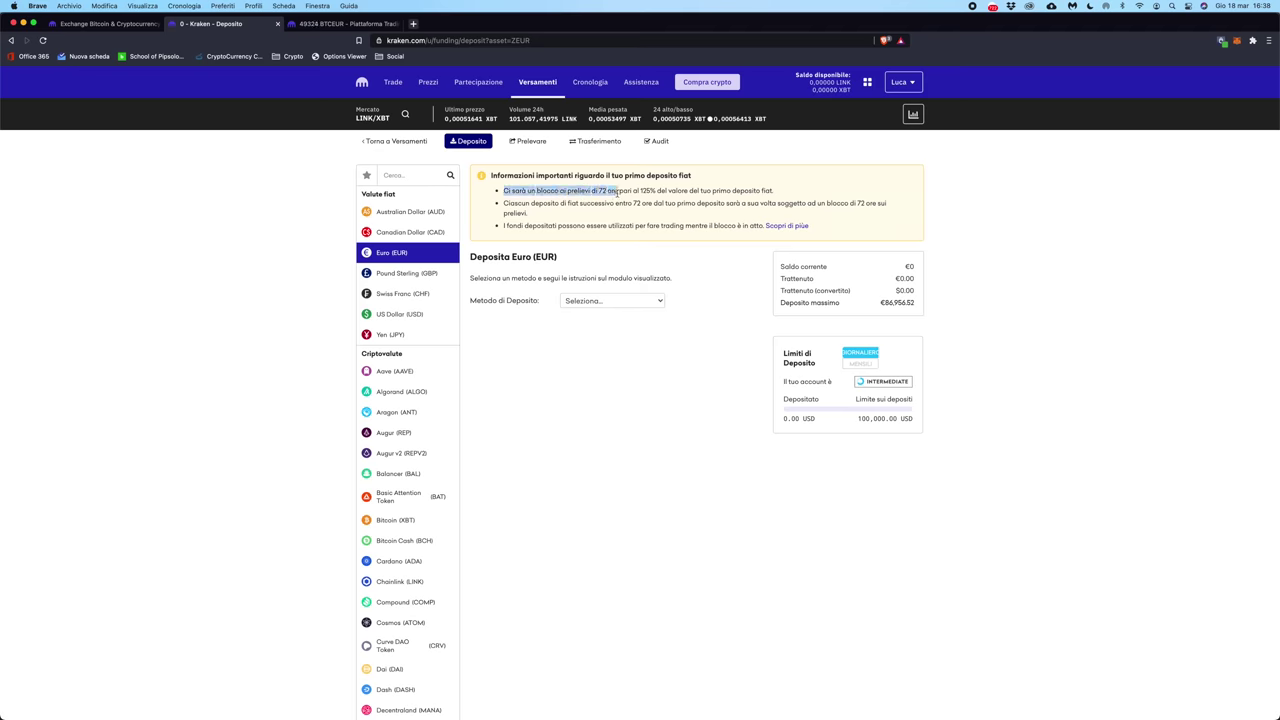
left_click(754, 190)
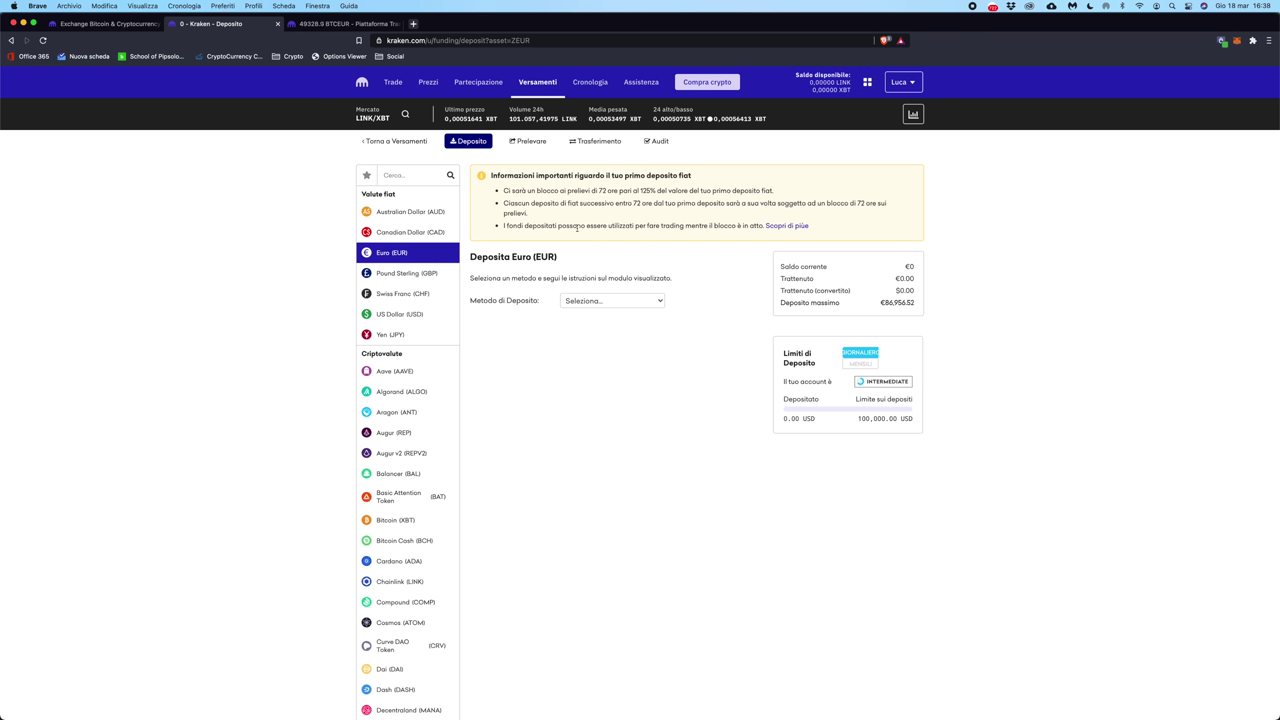
left_click_drag(502, 229, 808, 228)
left_click(687, 228)
- Check the maximum deposit and compare the monthly and daily deposit limits, returning to the daily view
left_click_drag(880, 303, 920, 304)
left_click(917, 307)
left_click(857, 366)
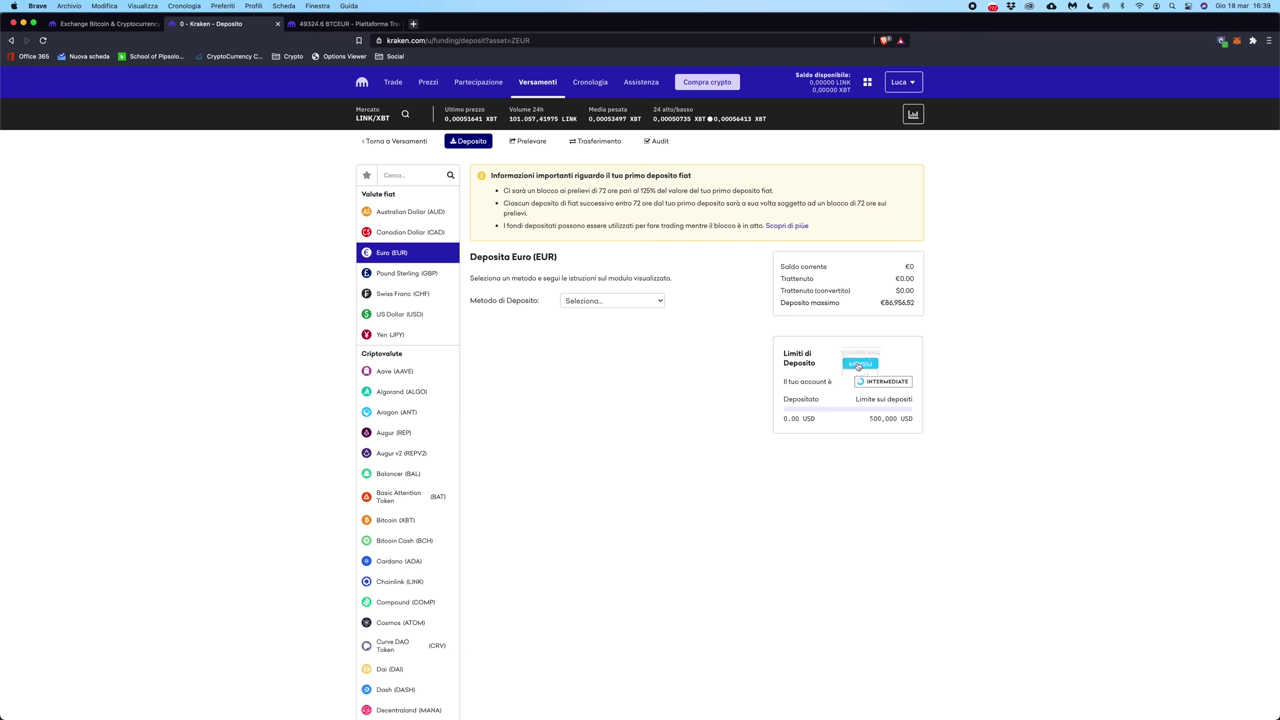
left_click_drag(858, 418, 930, 418)
left_click(861, 354)
- Choose Clear Junction (Instant e SEPA) as the Euro deposit method and review its bank transfer instructions
left_click(656, 298)
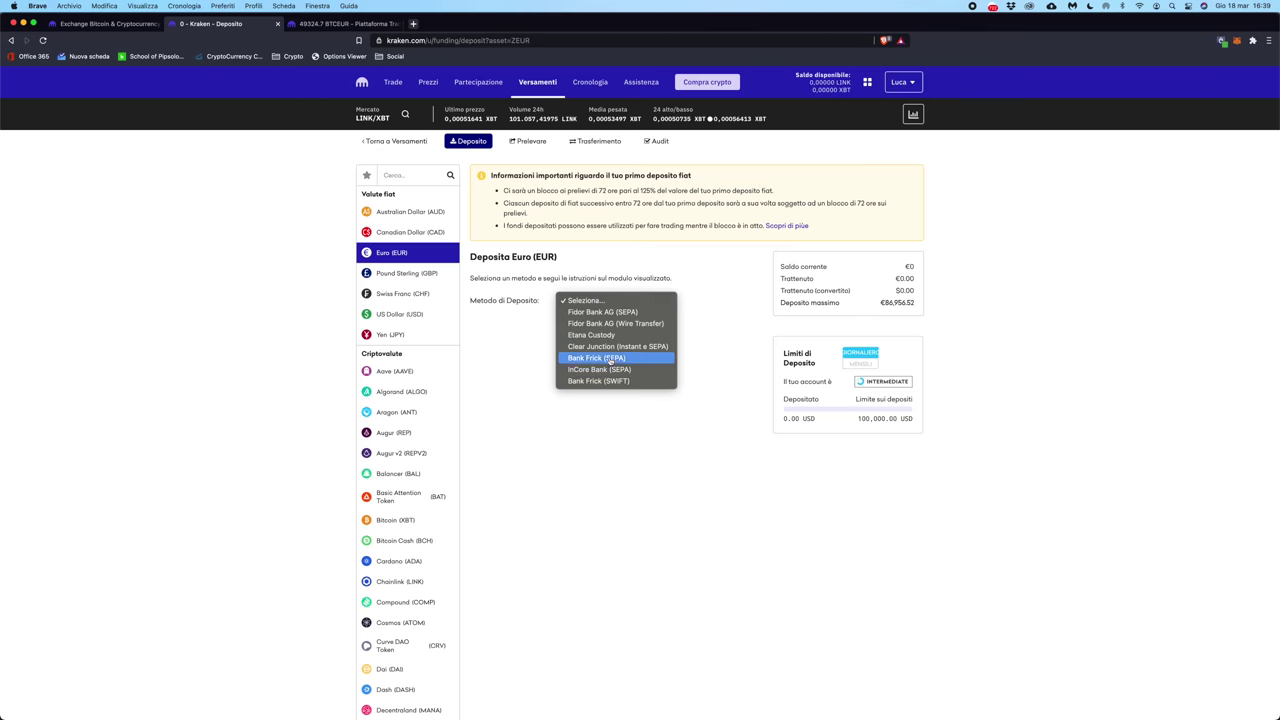
left_click(639, 347)
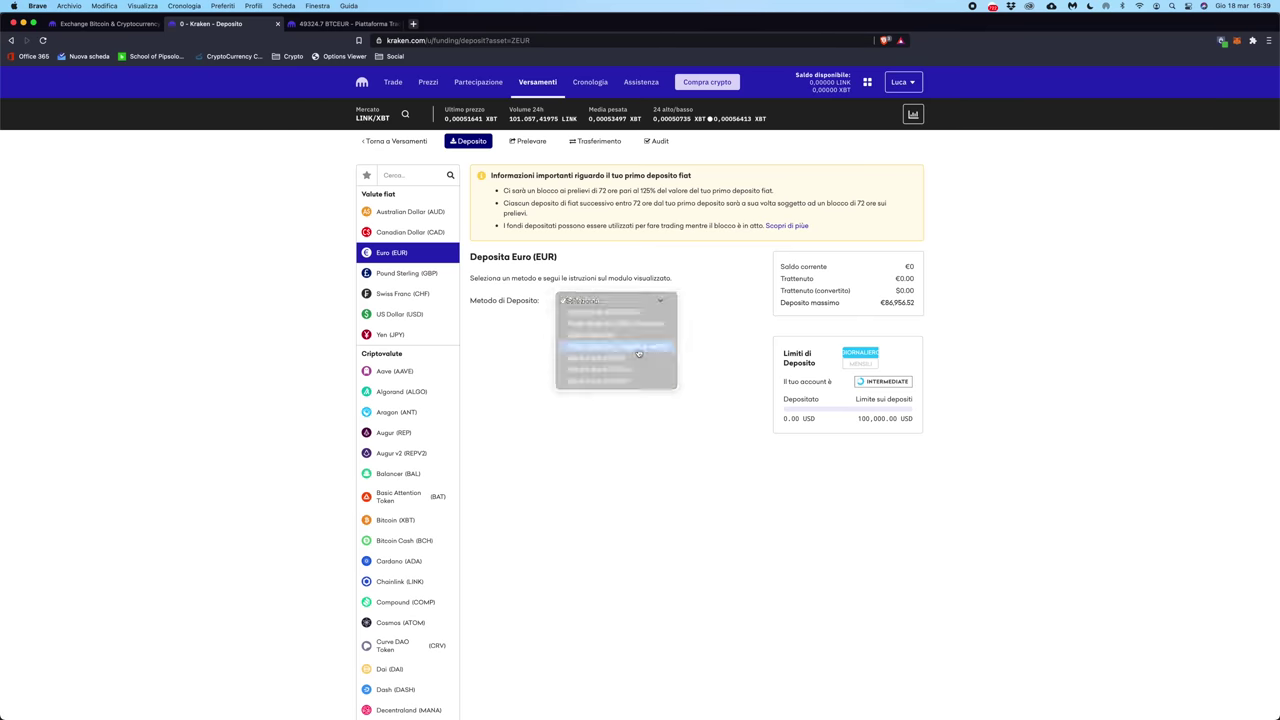
scroll(710, 431, "down", 4)
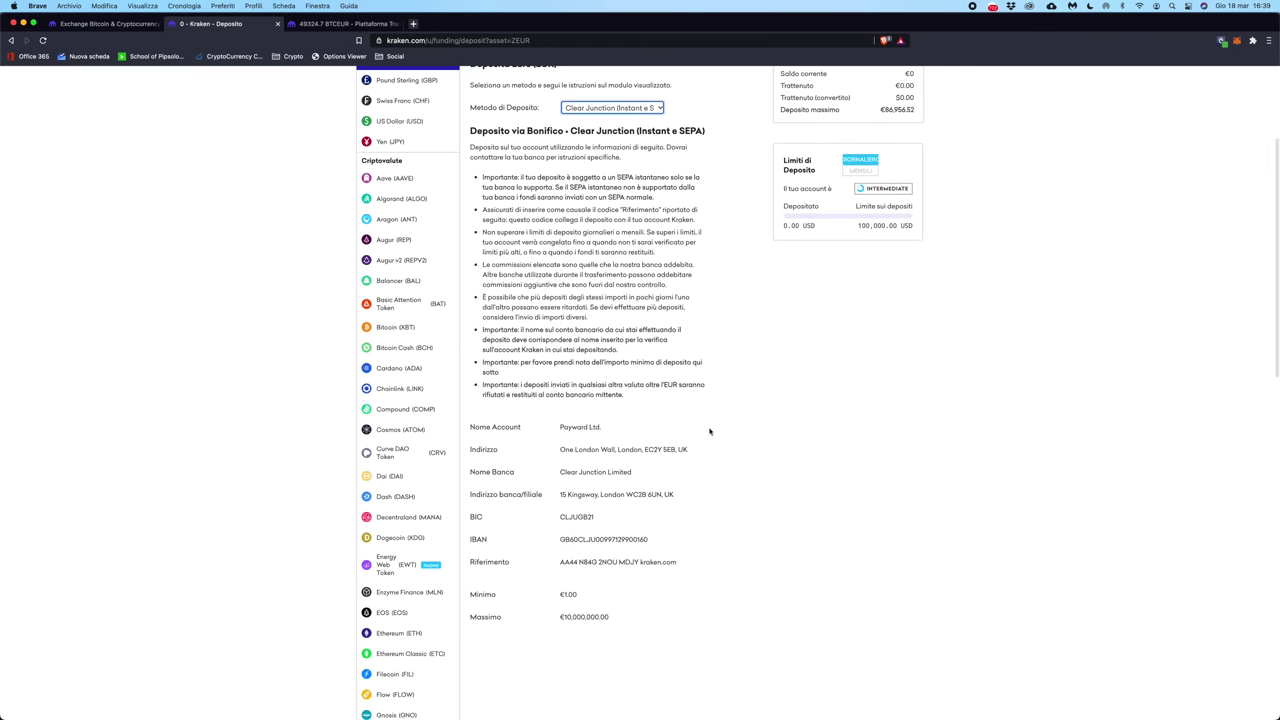
scroll(710, 431, "up", 2)
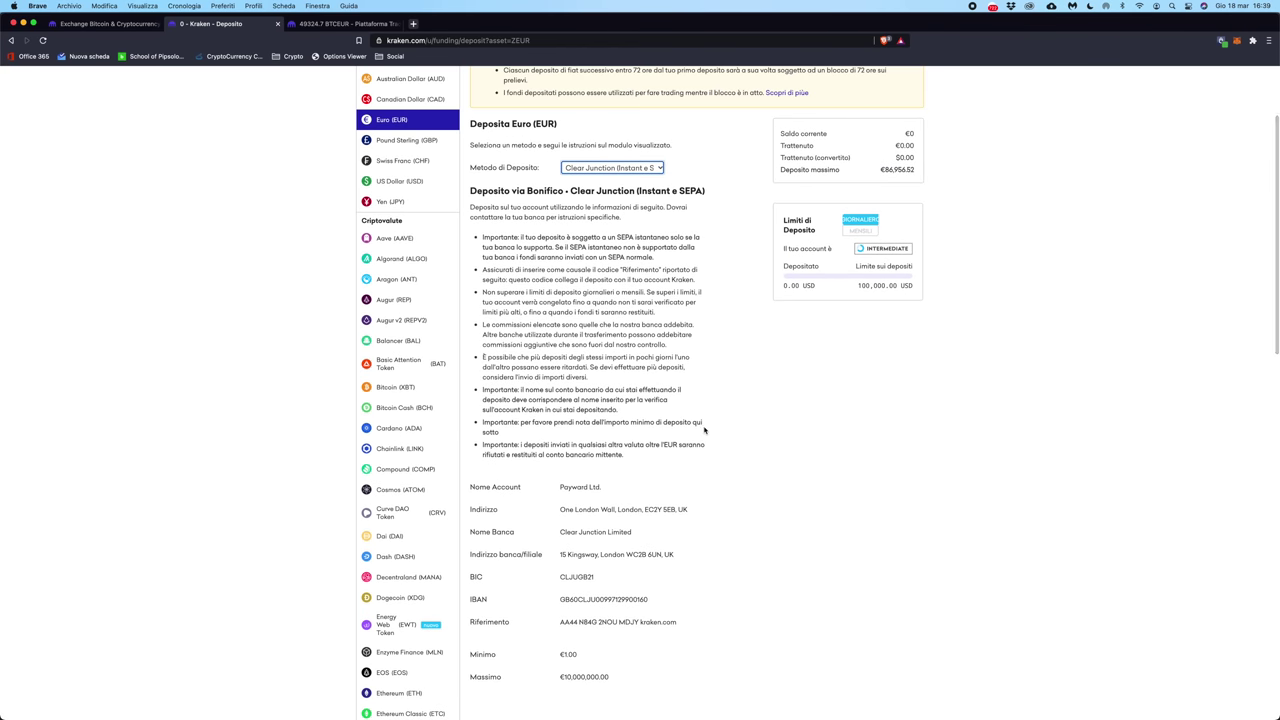
scroll(709, 432, "down", 1)
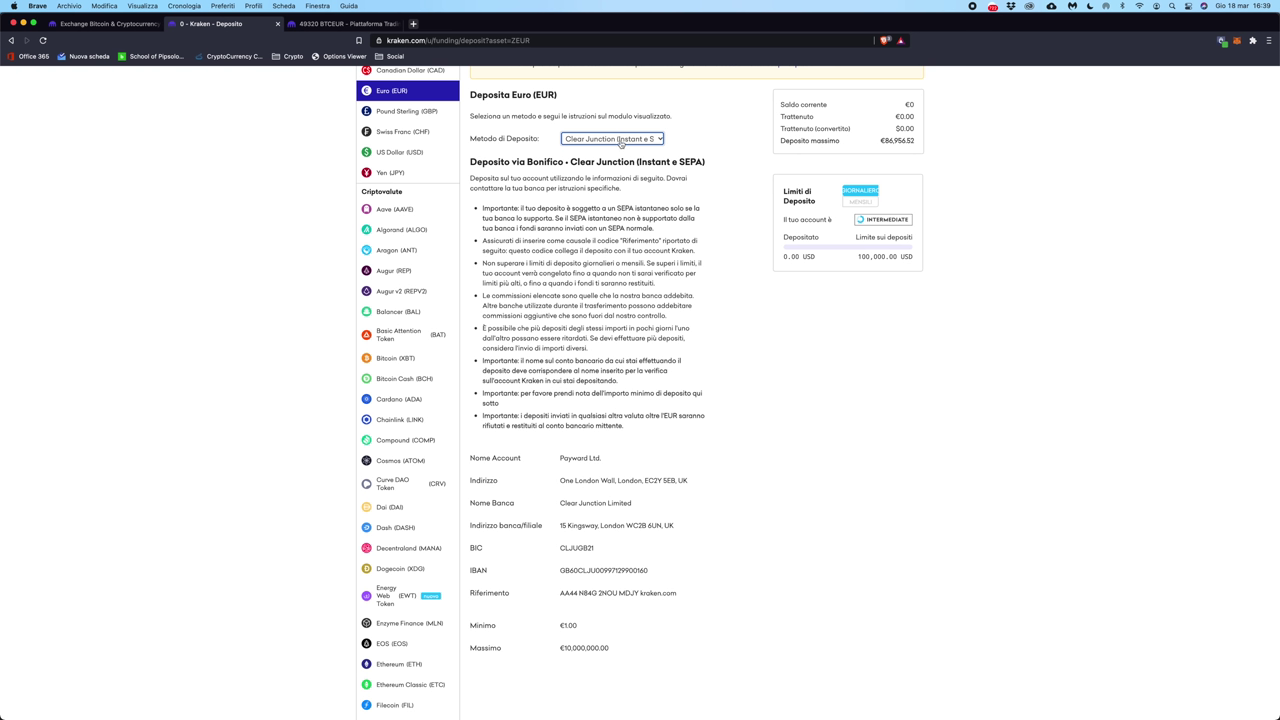
scroll(750, 288, "down", 1)
left_click(642, 243)
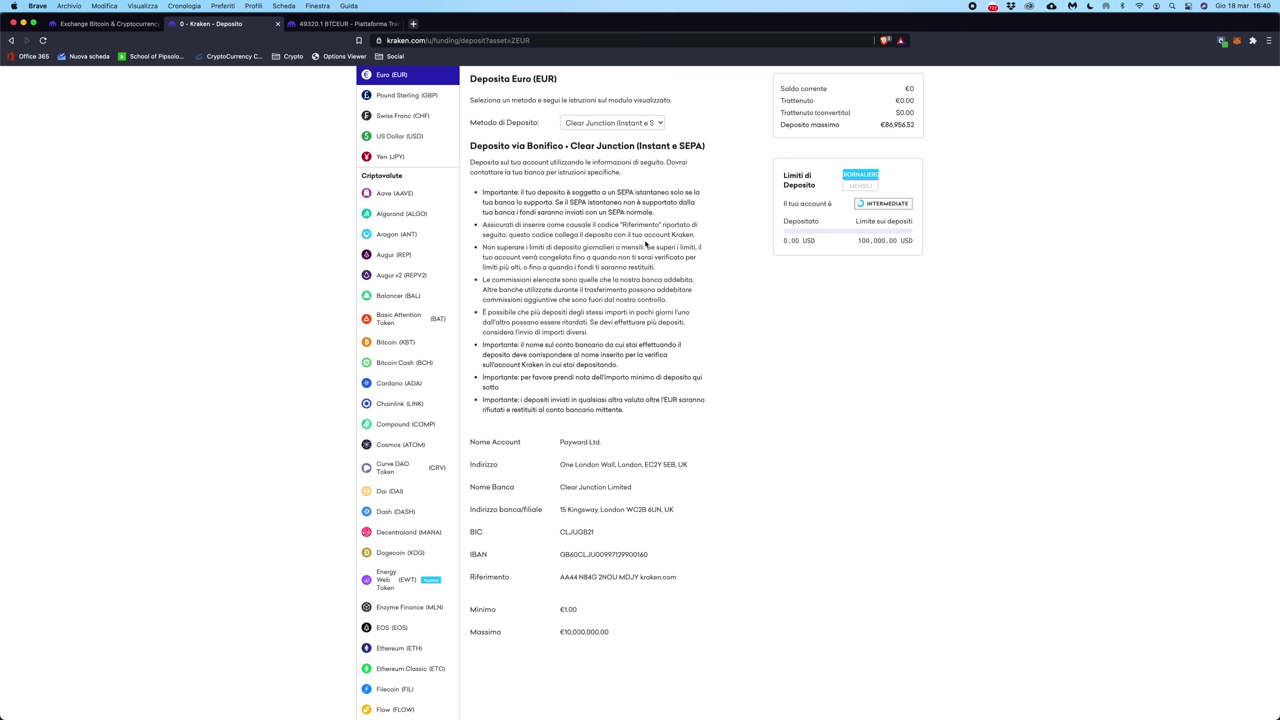
- Review the Clear Junction bank transfer details, covering the account name, bank data, BIC and IBAN
scroll(588, 202, "down", 1)
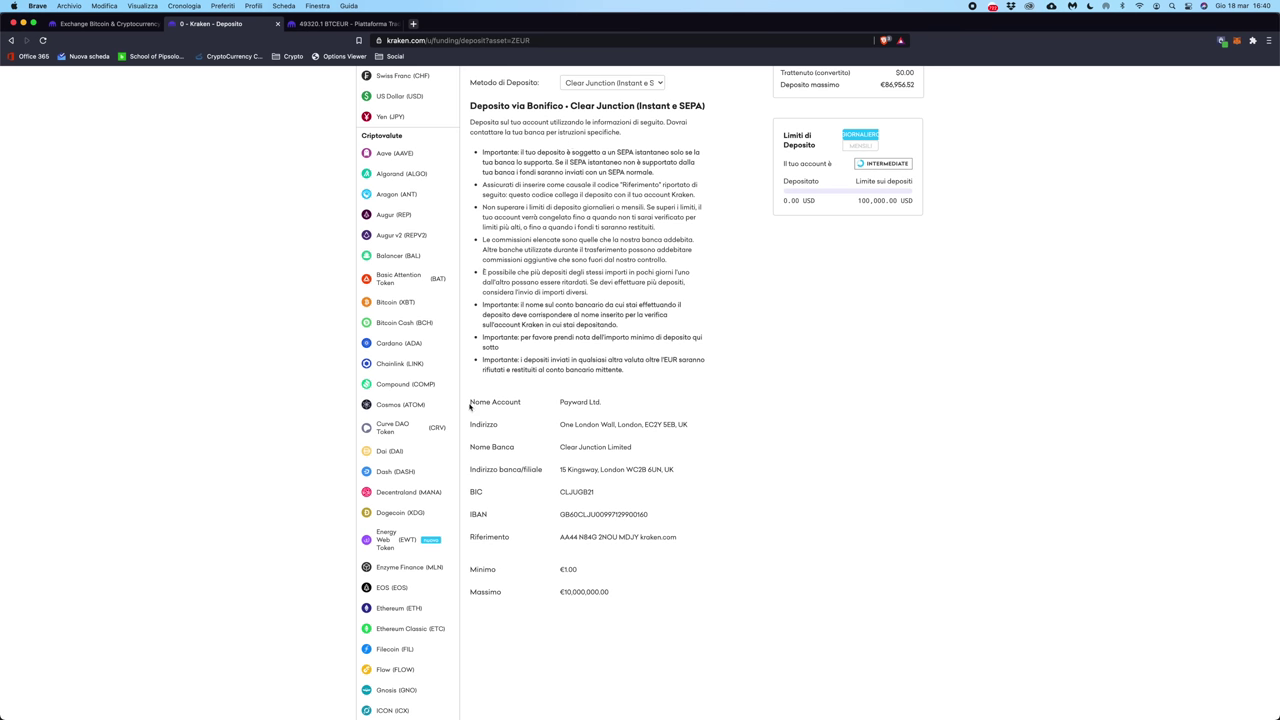
left_click_drag(469, 405, 660, 580)
left_click(568, 535)
scroll(735, 550, "down", 1)
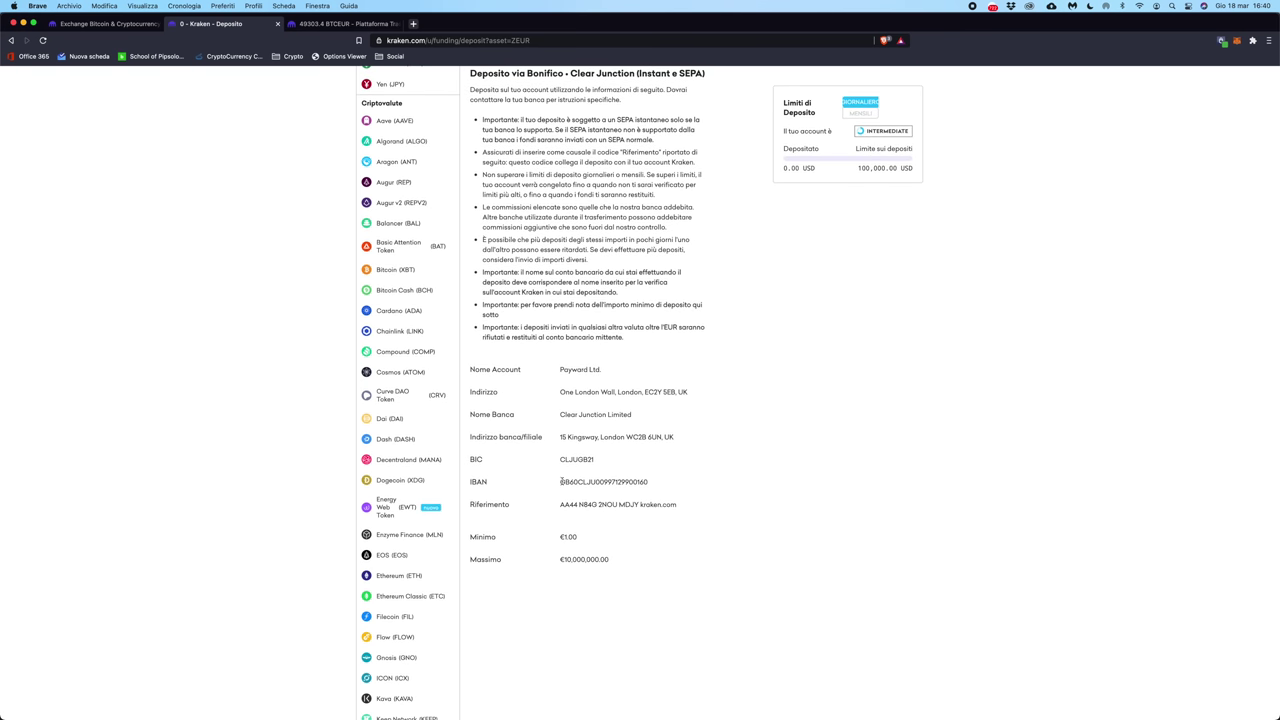
left_click_drag(560, 481, 660, 483)
left_click(592, 478)
scroll(703, 524, "down", 1)
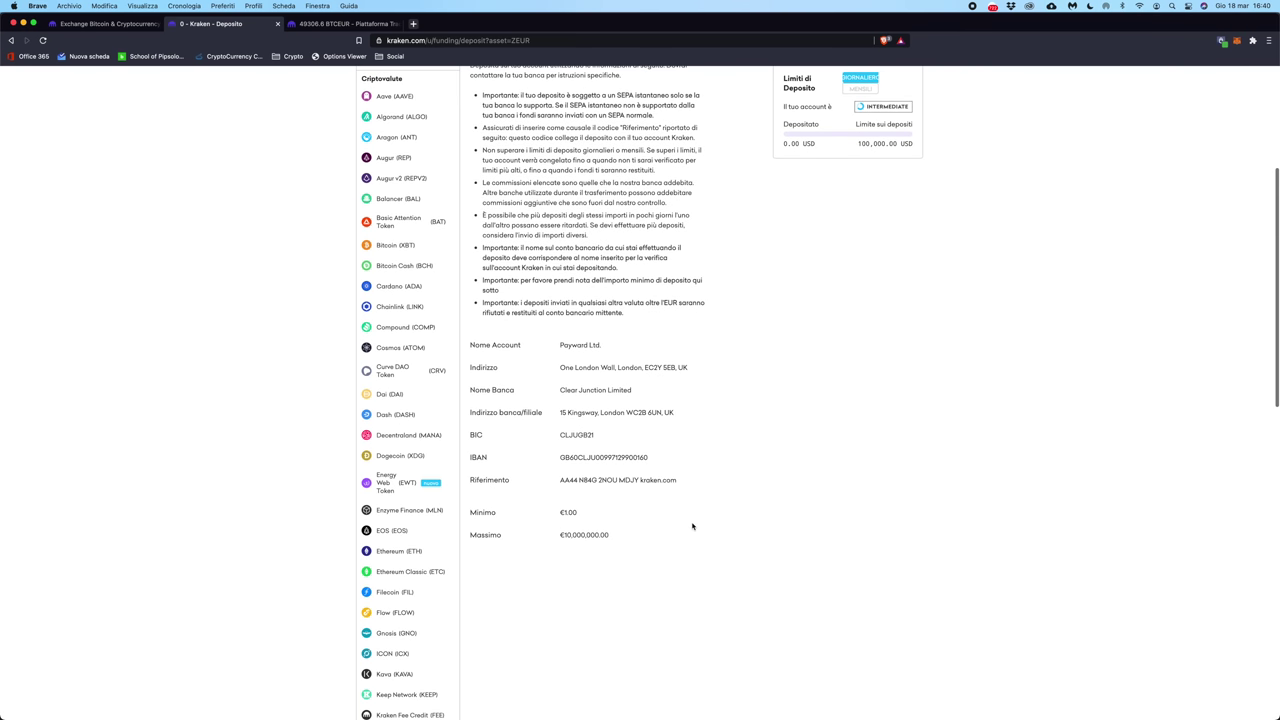
scroll(524, 496, "down", 1)
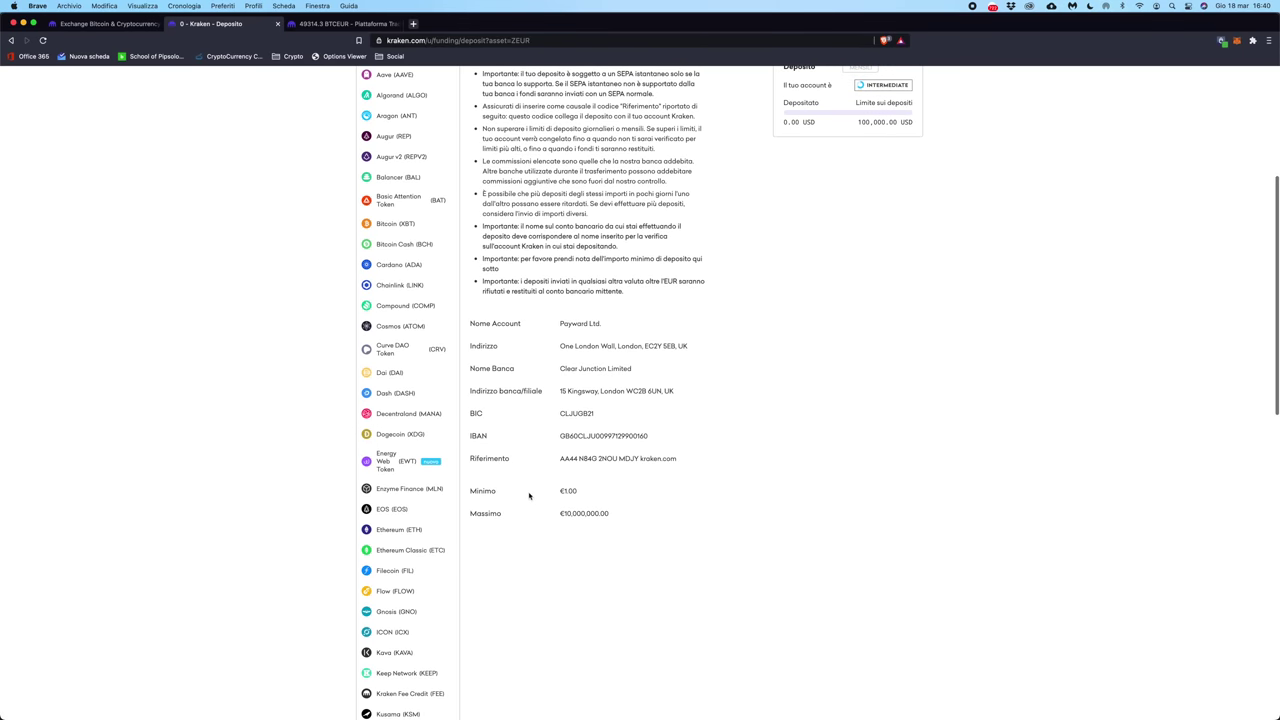
- Examine the payment reference code (Riferimento) required as the description of the Euro bank transfer
left_click_drag(560, 458, 685, 463)
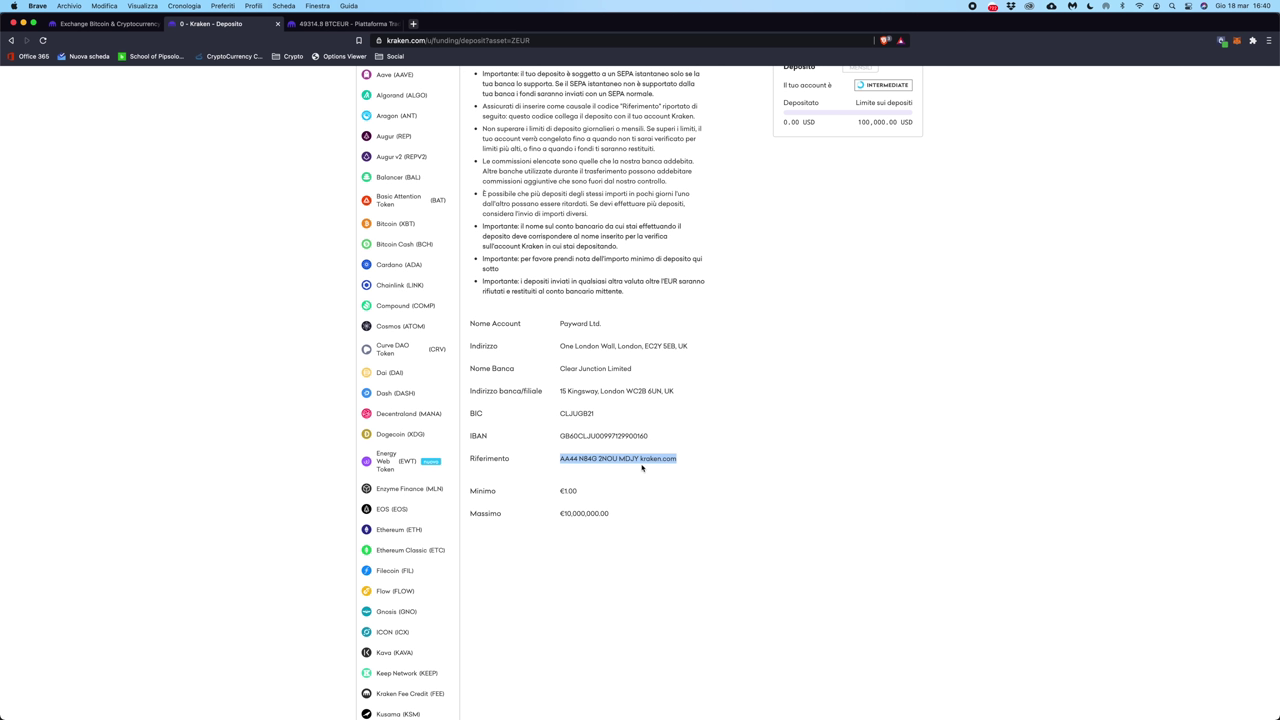
left_click(478, 468)
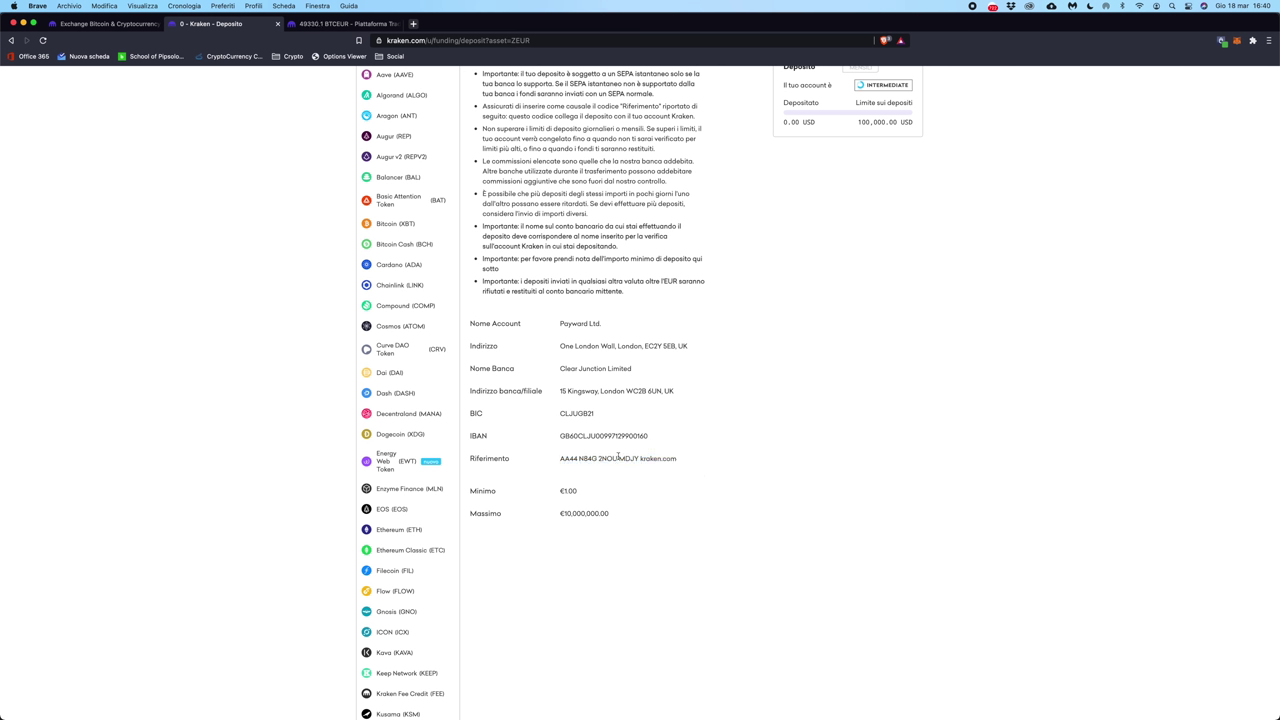
left_click_drag(638, 458, 691, 462)
left_click(690, 462)
left_click_drag(561, 458, 692, 461)
left_click(692, 461)
- Open the Euro withdrawal form, choose Clear Junction (Instant & SEPA) as the method and check its withdrawal fee
scroll(783, 496, "up", 1)
scroll(783, 496, "up", 5)
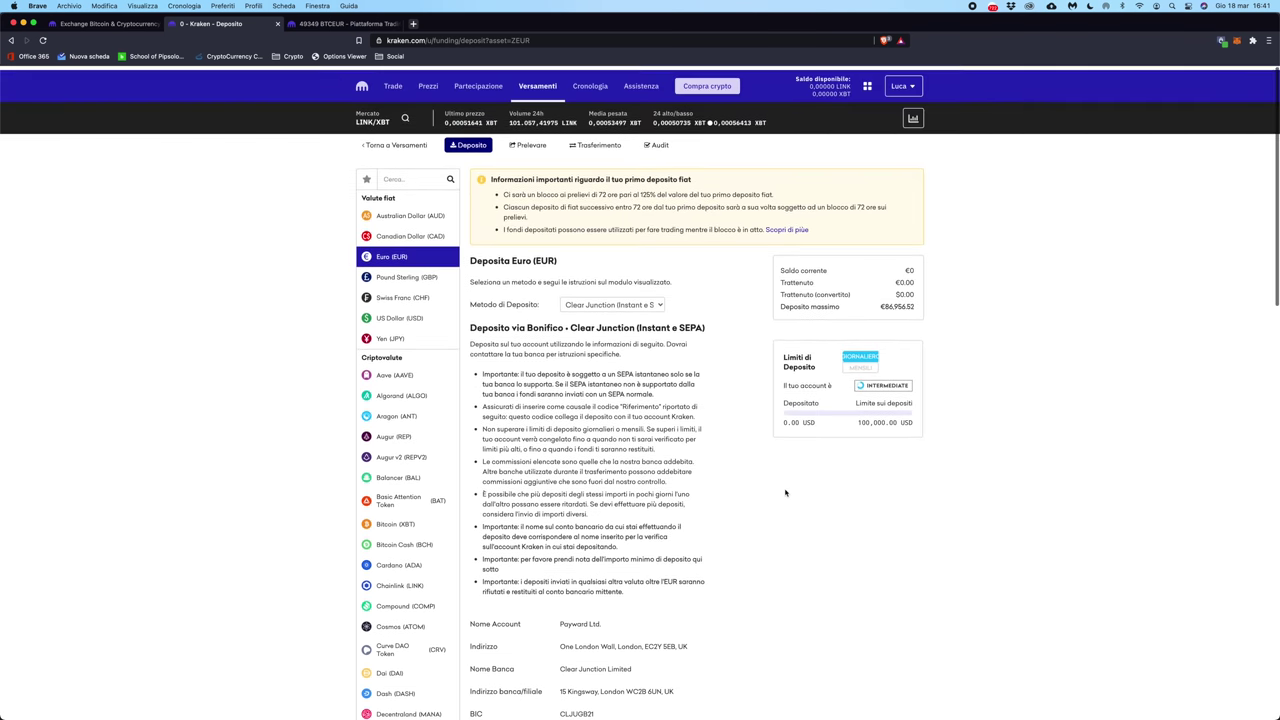
scroll(783, 490, "down", 1)
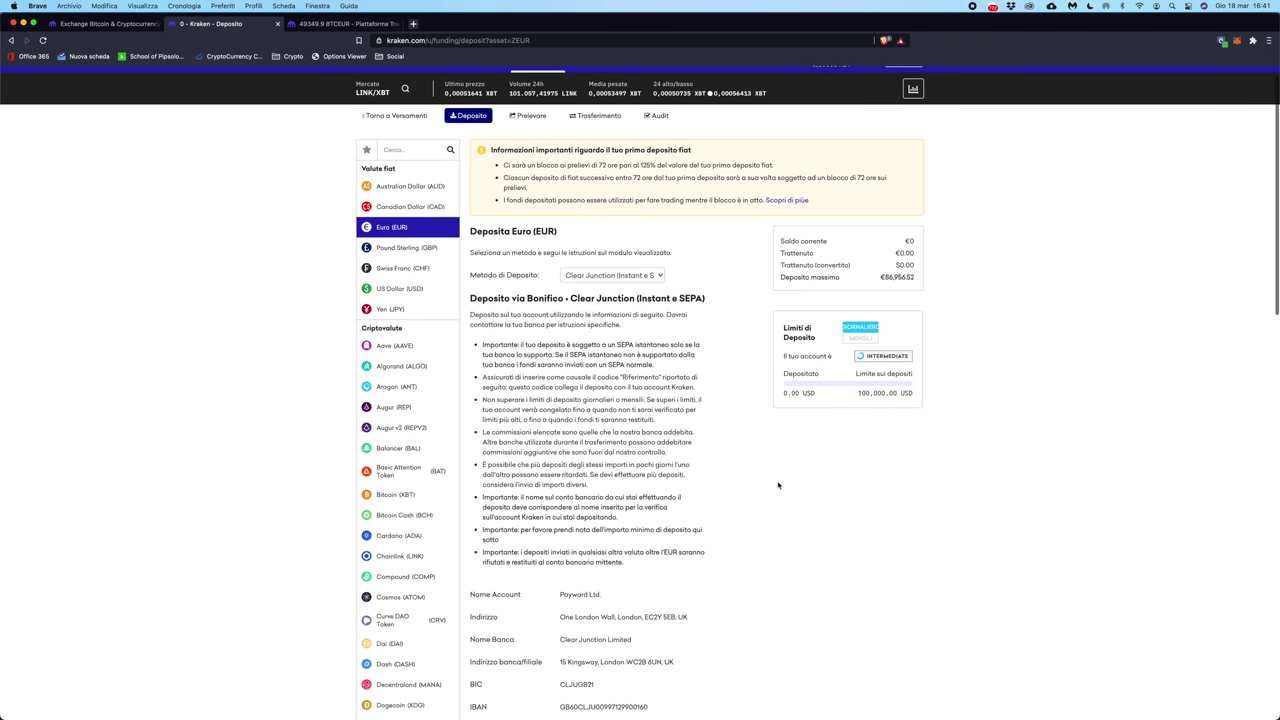
left_click(521, 119)
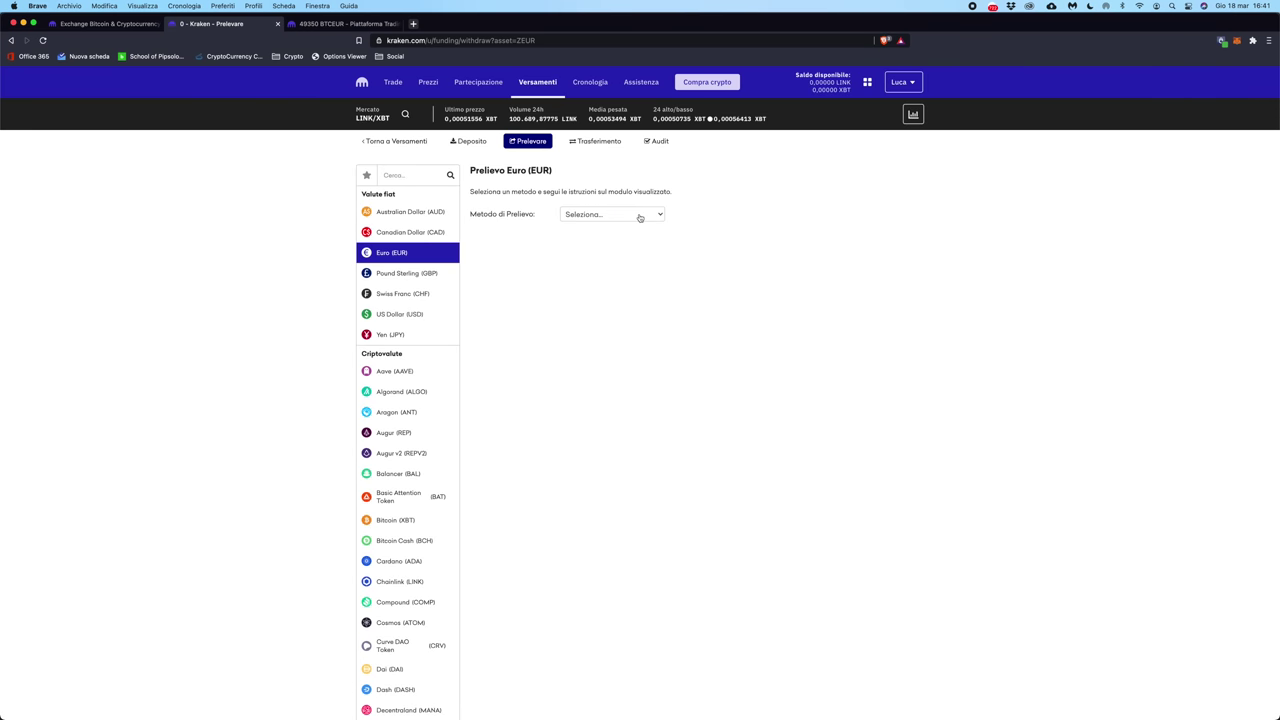
left_click(640, 214)
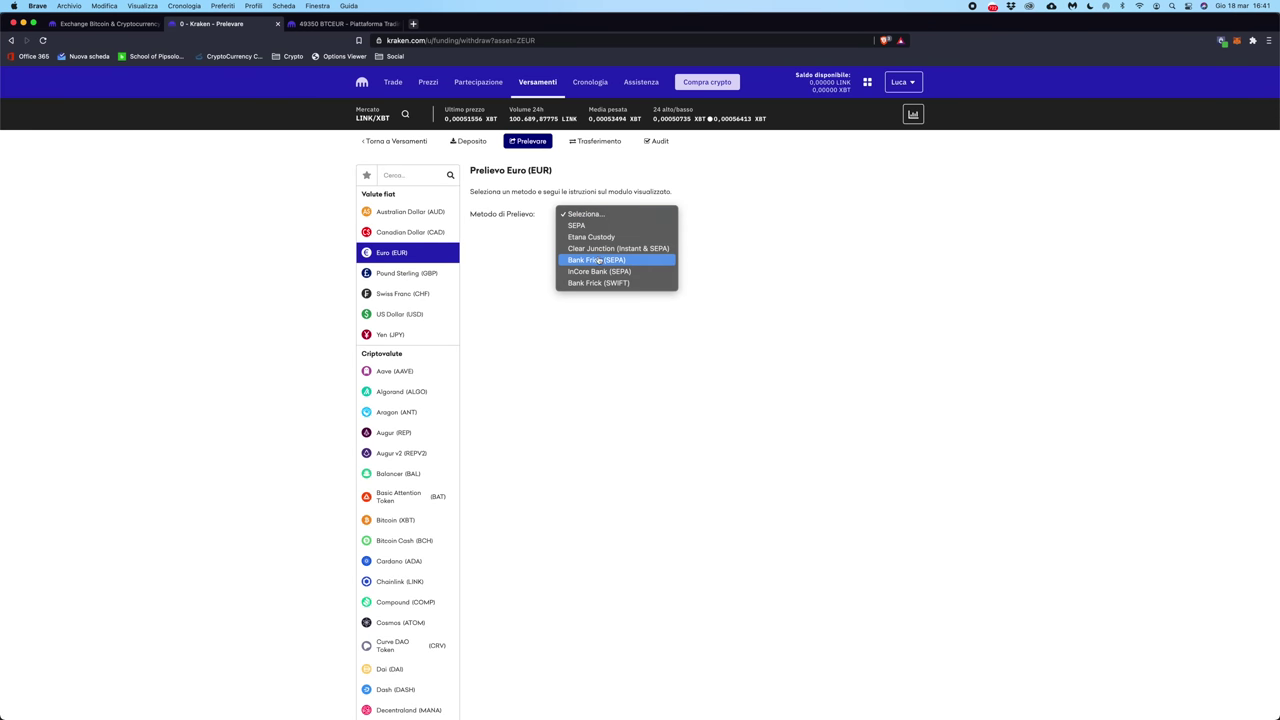
left_click(620, 248)
scroll(671, 315, "down", 2)
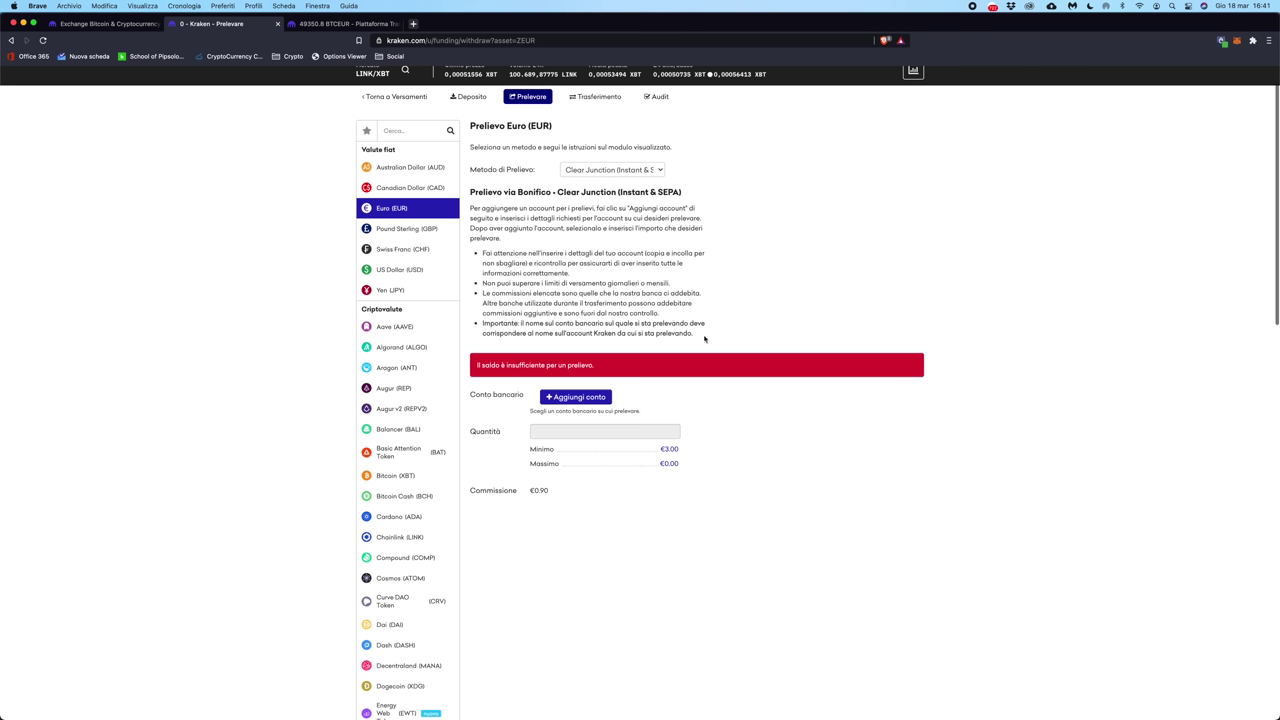
left_click_drag(528, 490, 565, 492)
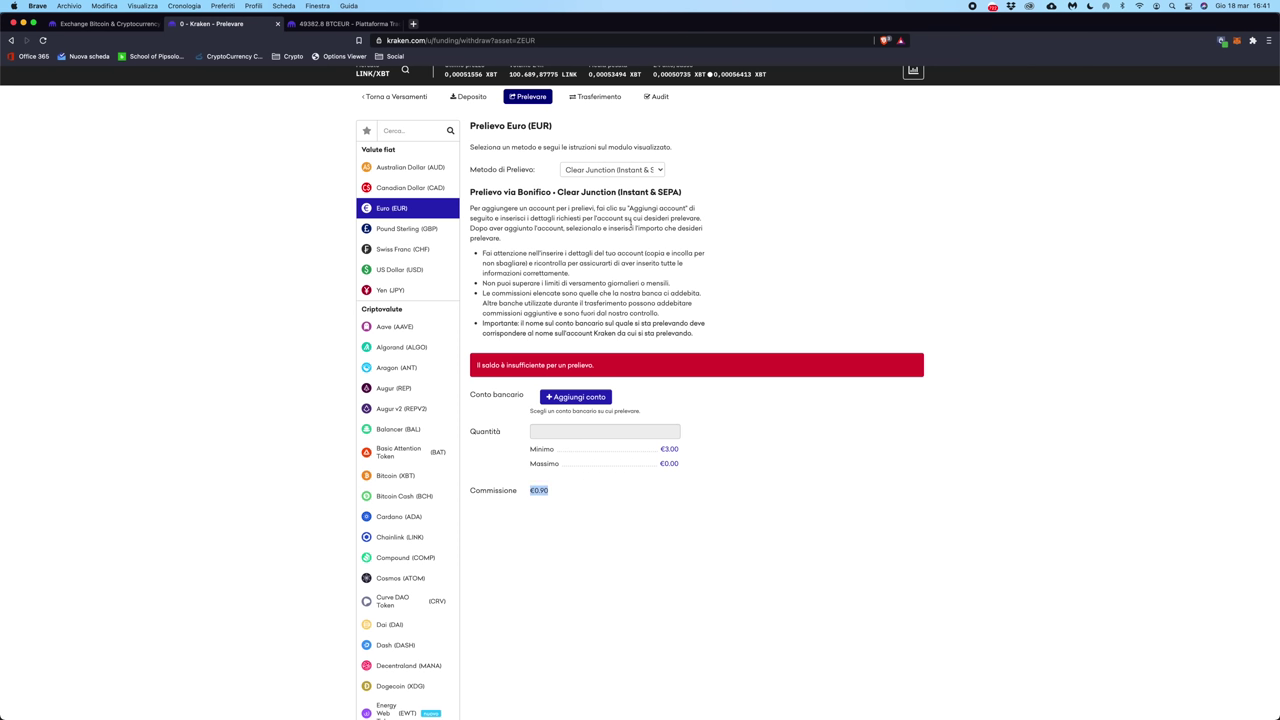
left_click(520, 497)
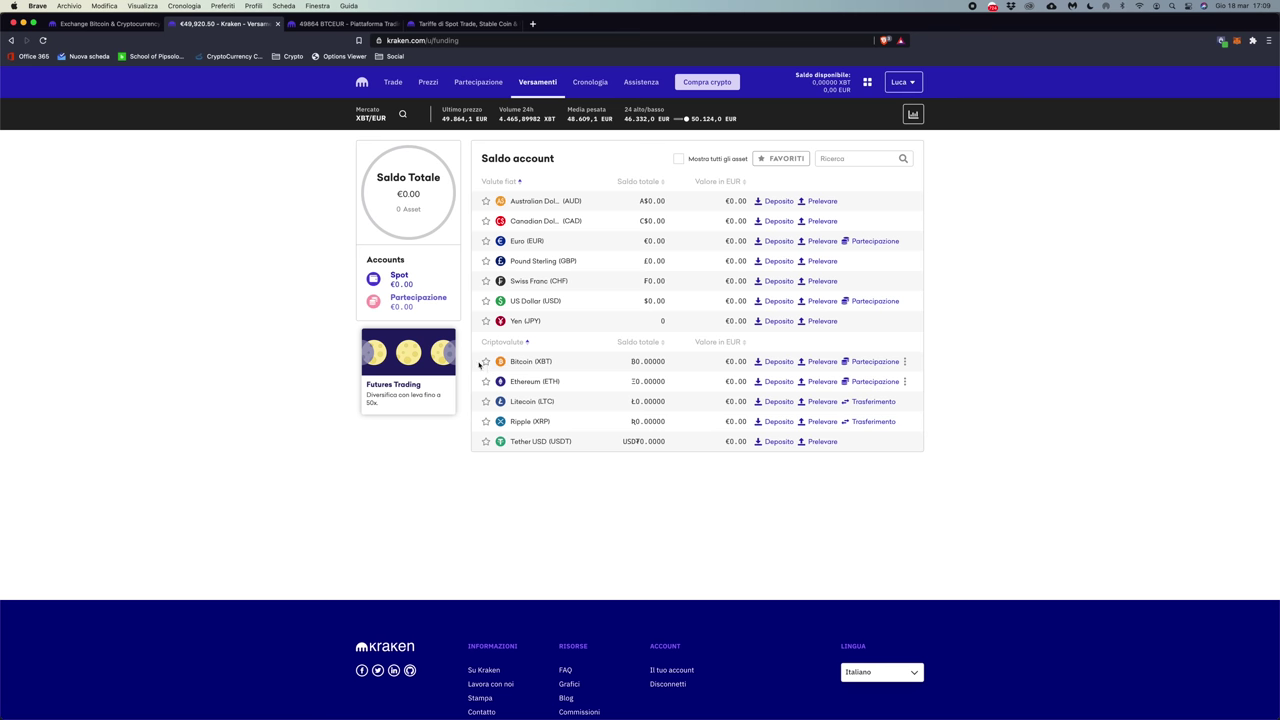
- Open the Bitcoin (XBT) deposit form from the account balances and read the rule about expiring deposit addresses
left_click(780, 362)
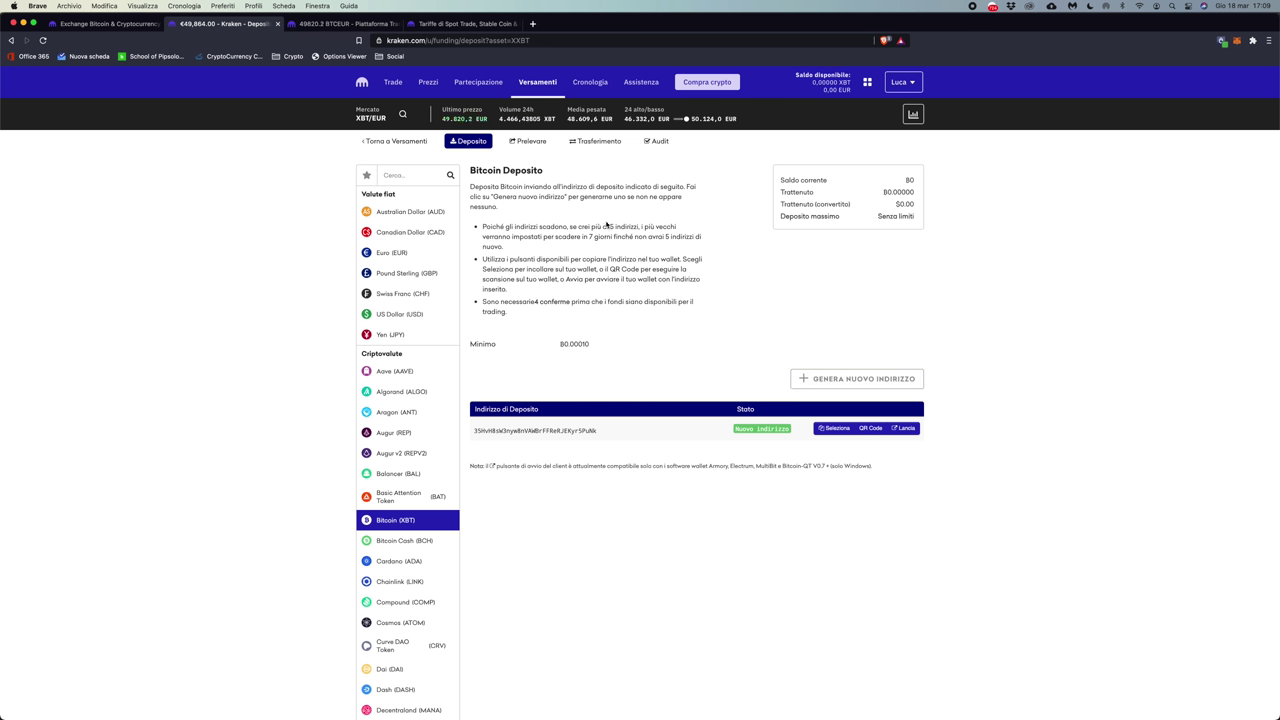
left_click_drag(606, 226, 640, 227)
left_click(640, 227)
- Open the Bitcoin withdrawal form and check the withdrawal fee
left_click(531, 141)
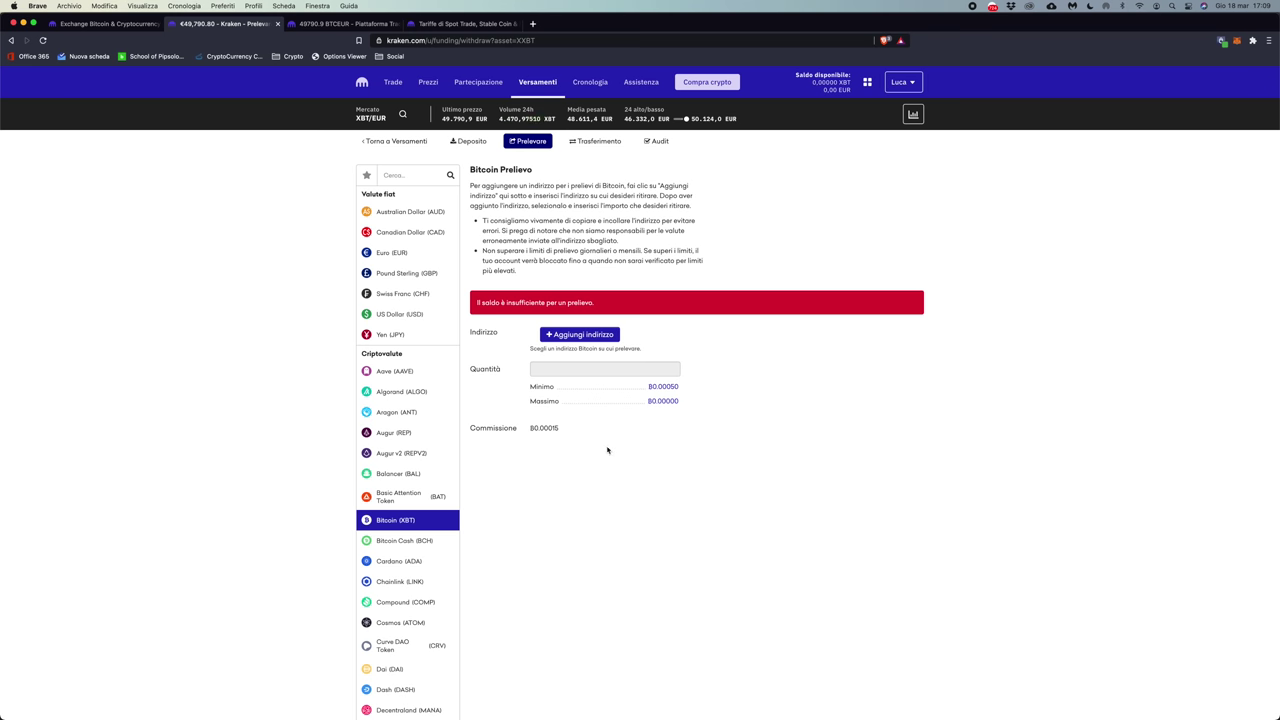
scroll(650, 456, "down", 1)
left_click_drag(532, 408, 563, 409)
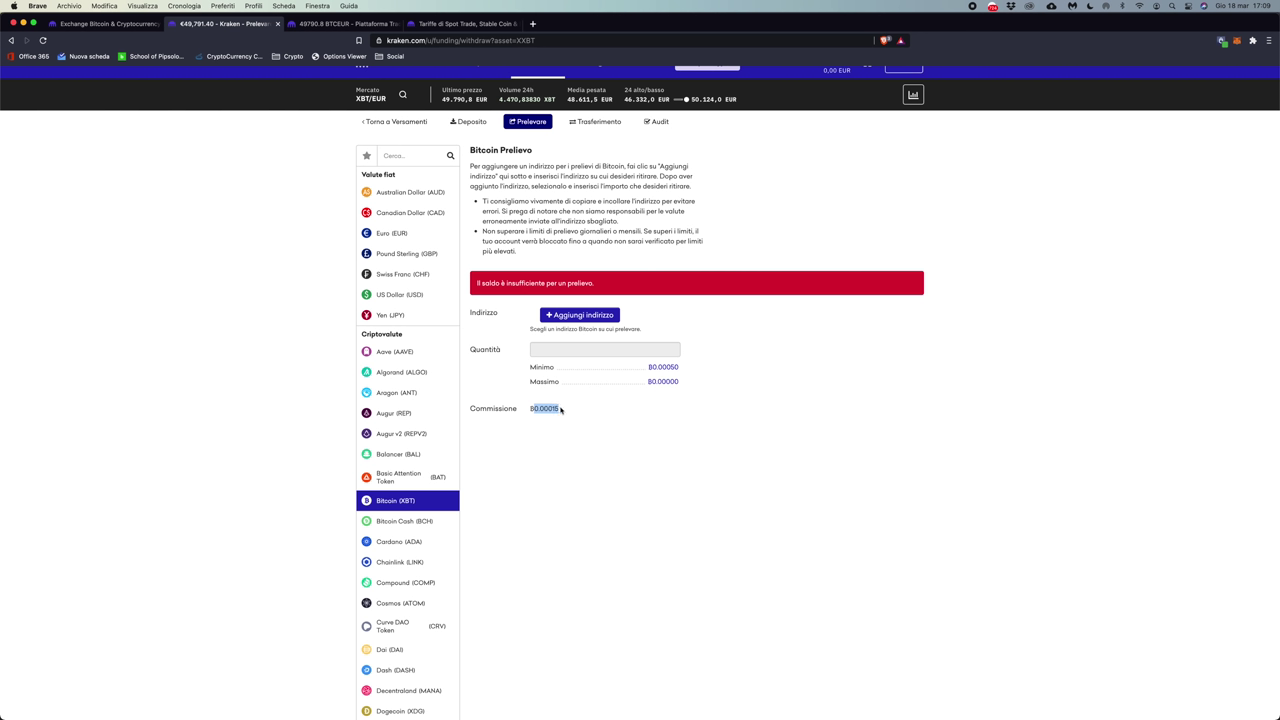
left_click(564, 410)
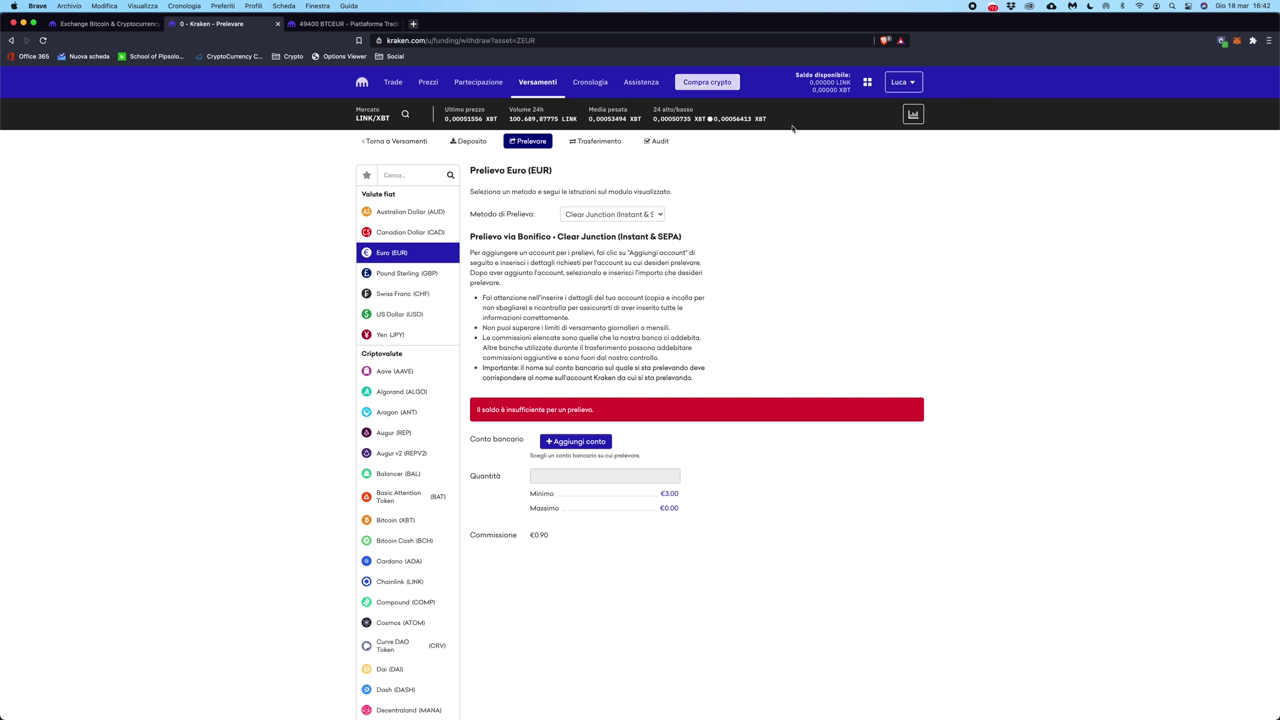
- Open the instant crypto purchase page and browse the list of available cryptocurrencies, keeping Bitcoin selected
left_click(707, 82)
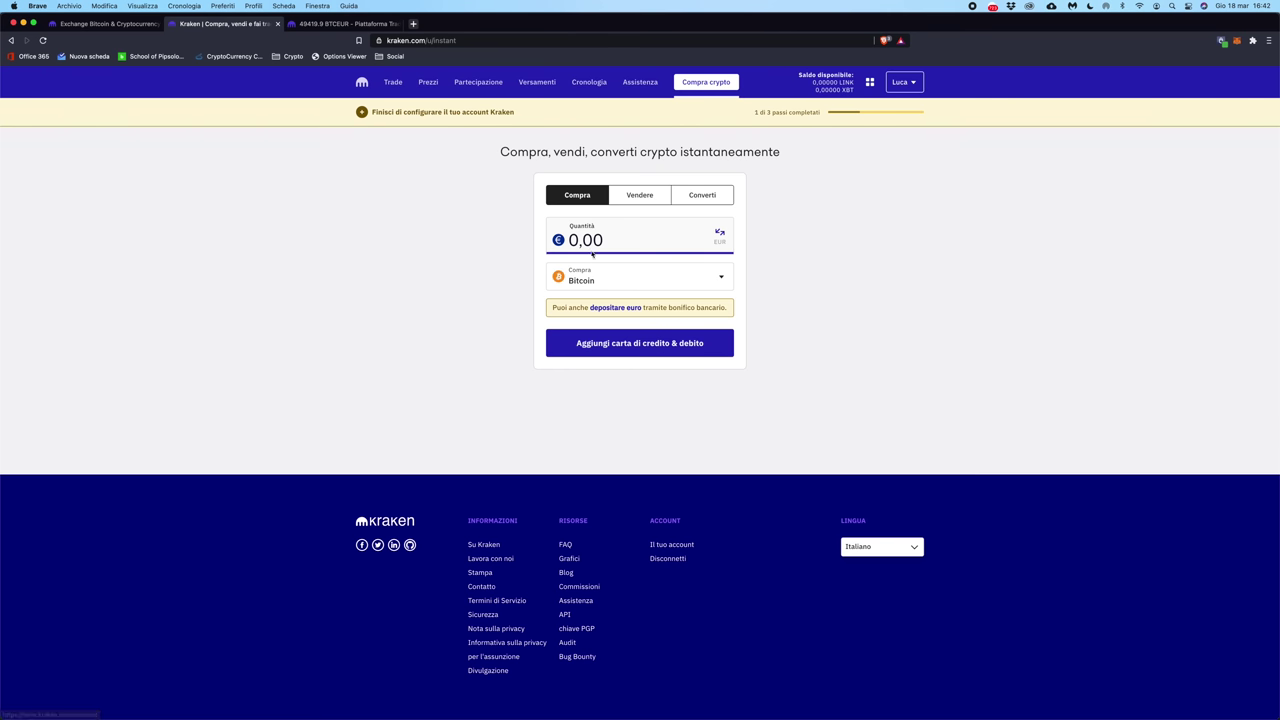
left_click(642, 279)
scroll(657, 358, "down", 5)
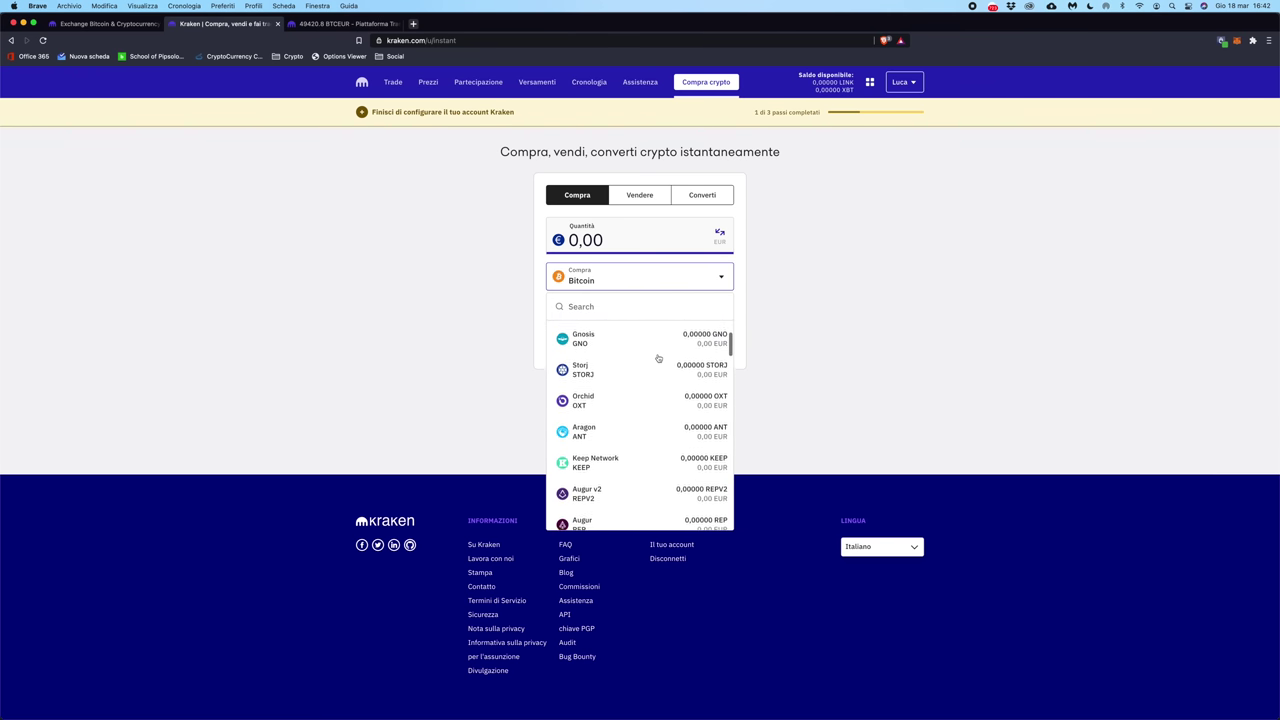
scroll(667, 345, "up", 3)
left_click(606, 280)
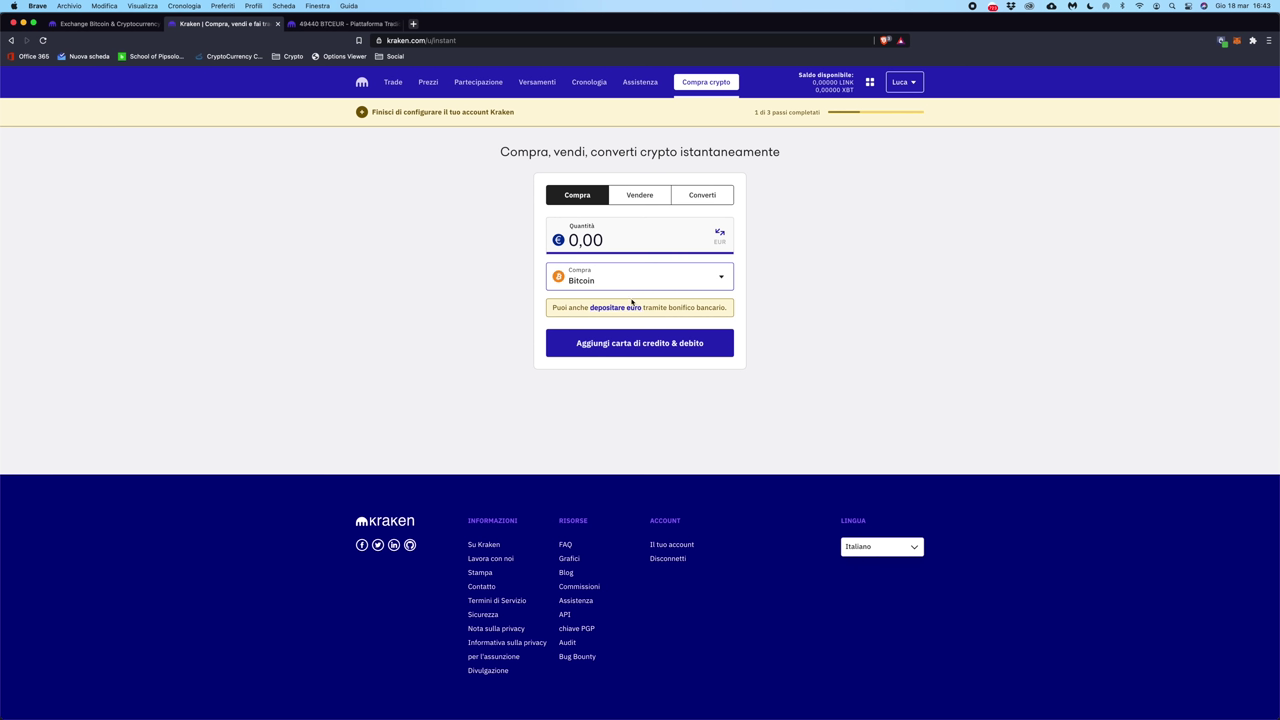
- View the instant sell and convert forms, return to buying, and check the fields for adding a payment card without filling them
left_click(630, 196)
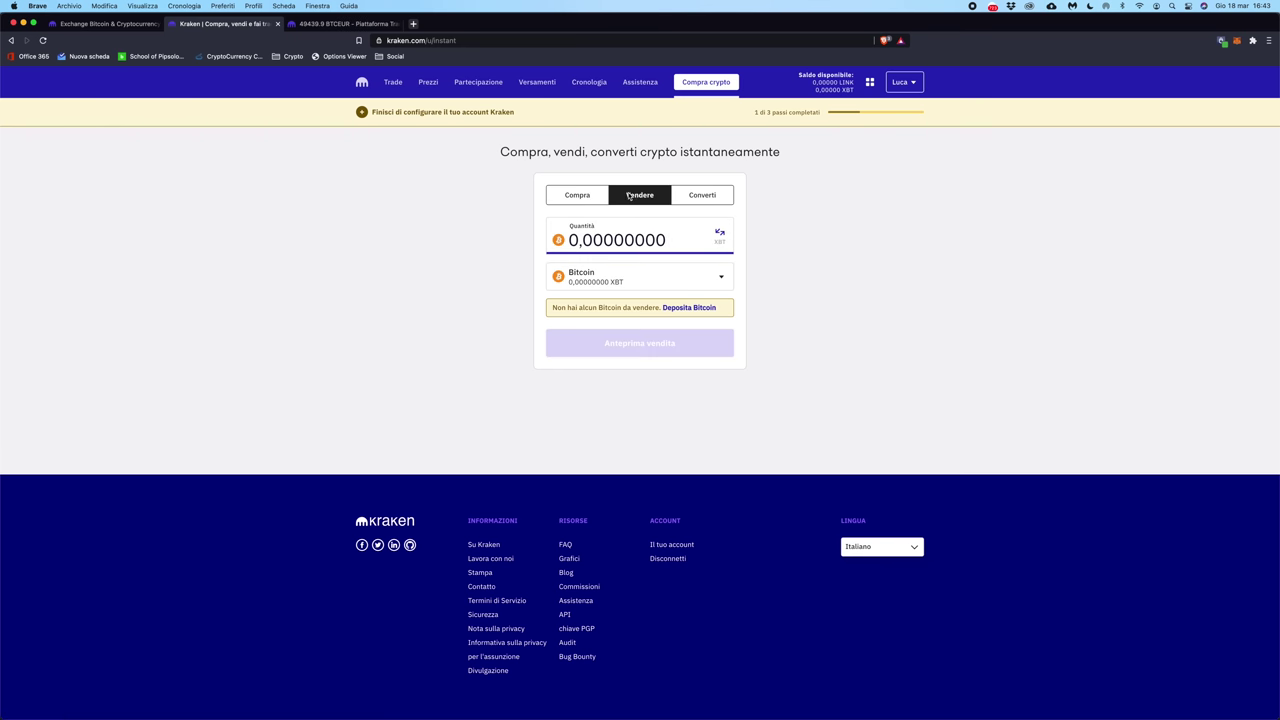
left_click(707, 197)
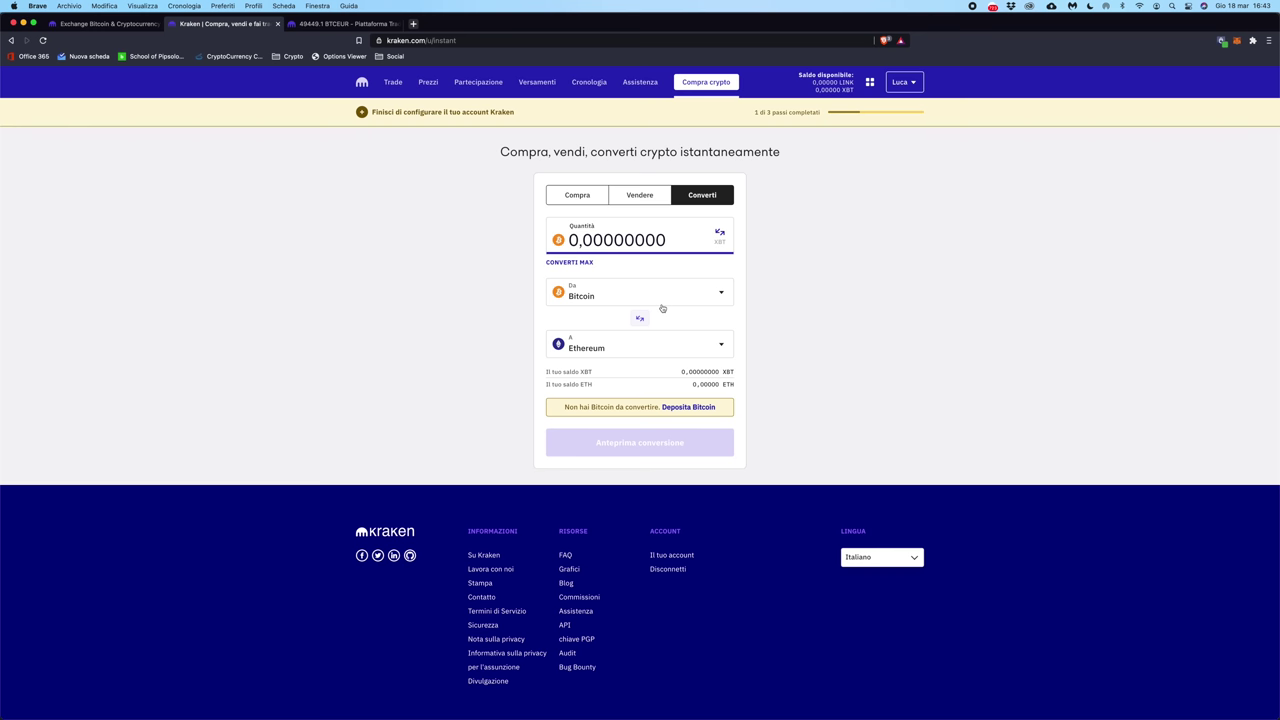
left_click(586, 197)
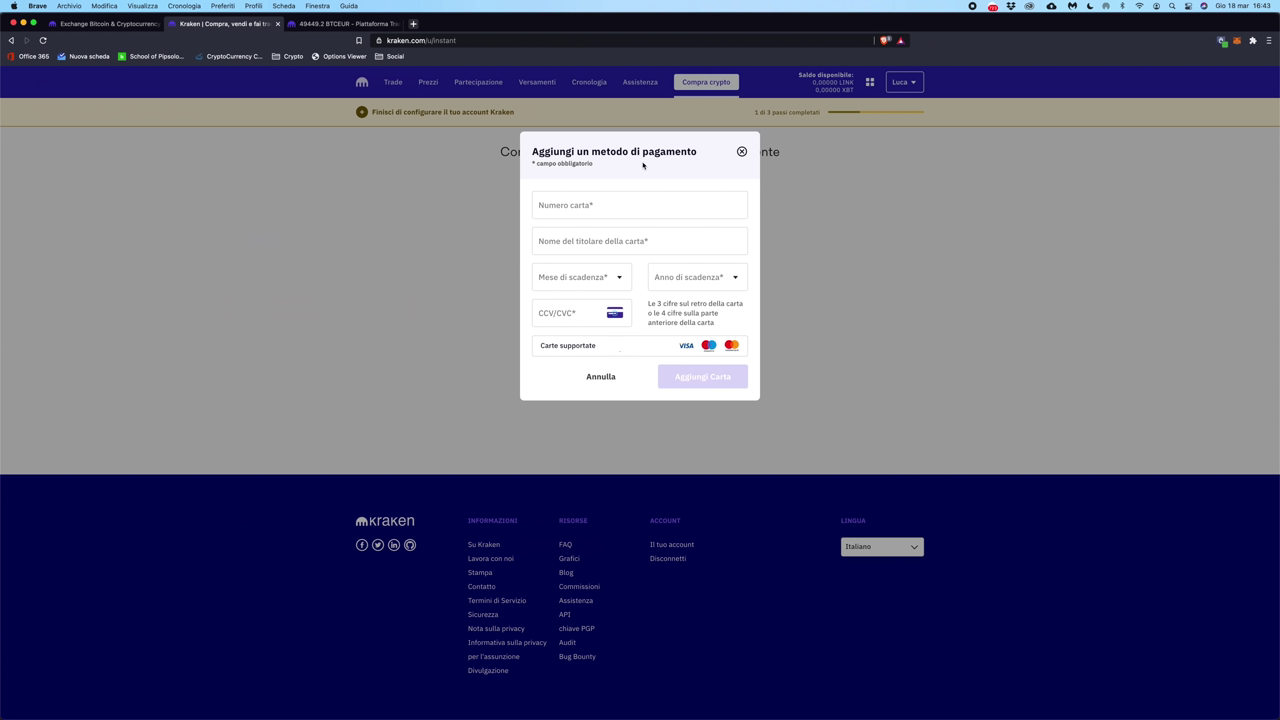
left_click(742, 151)
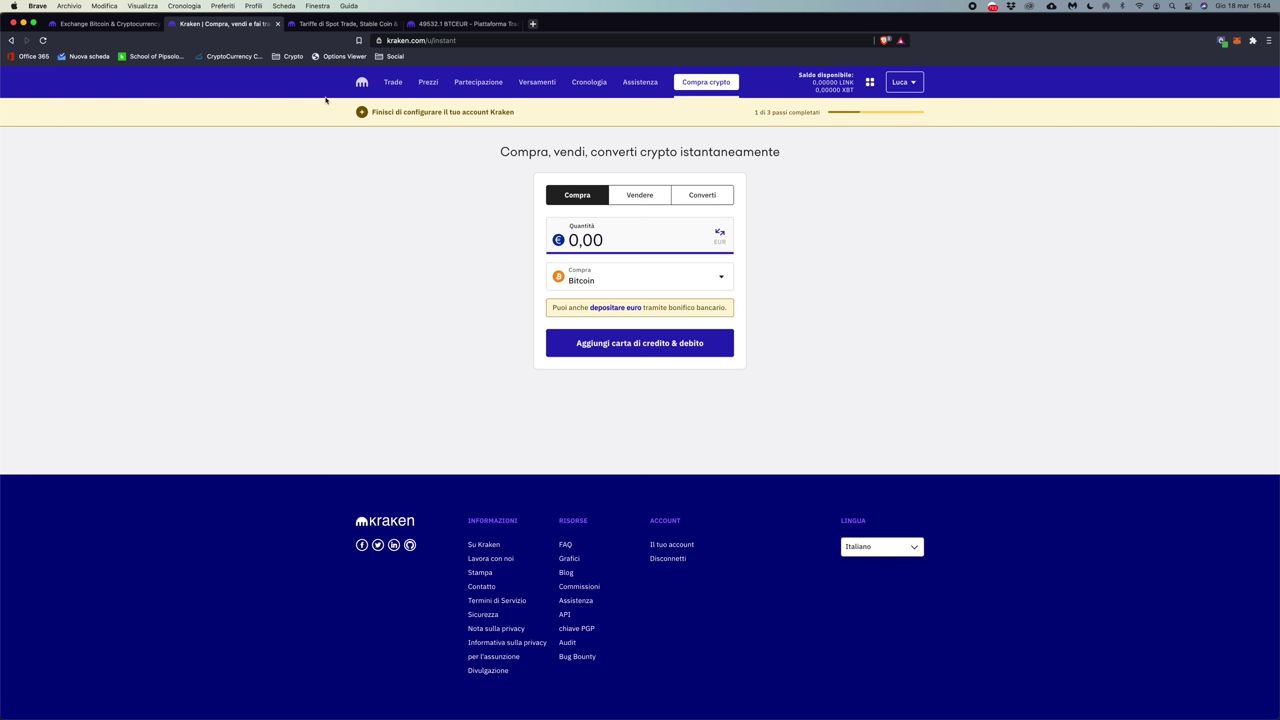
- Check the payment card transaction fee for Instant Buy in the fee schedule, returning to the instant purchase page
left_click(332, 23)
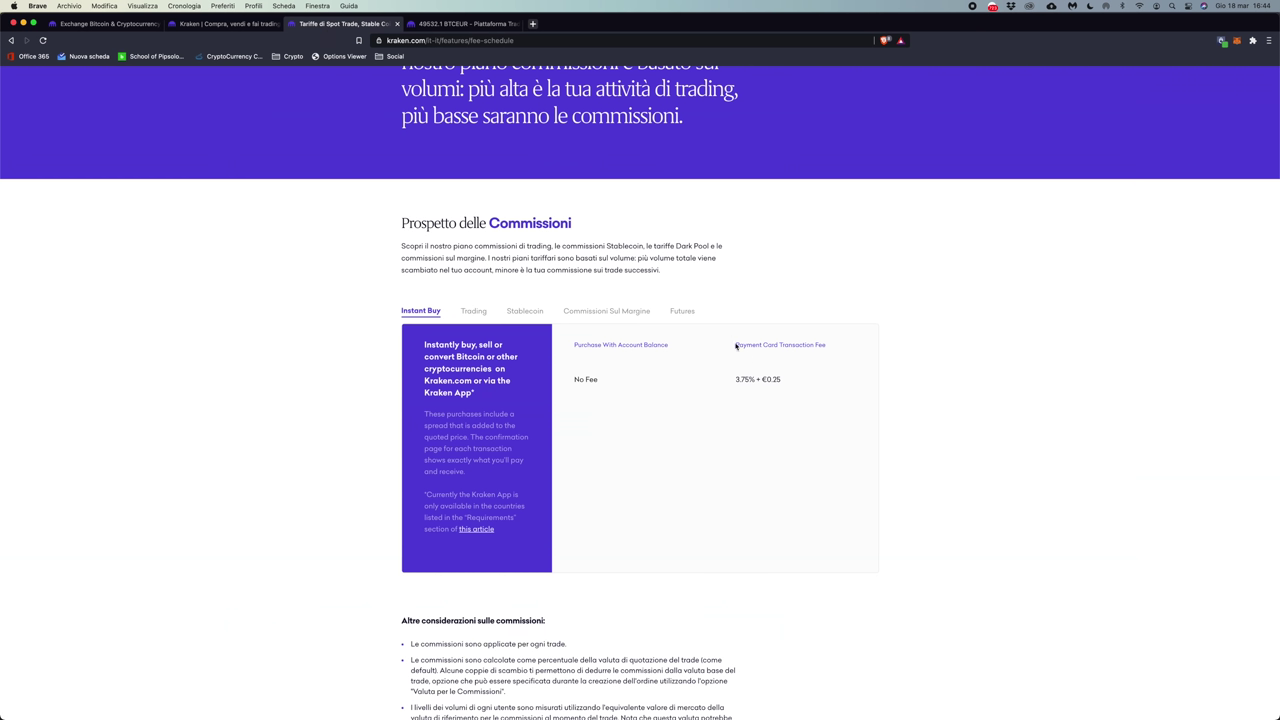
mouse_move(756, 379)
left_mouse_down()
mouse_move(736, 379)
mouse_move(779, 381)
left_mouse_up()
left_click(778, 381)
left_click(232, 23)
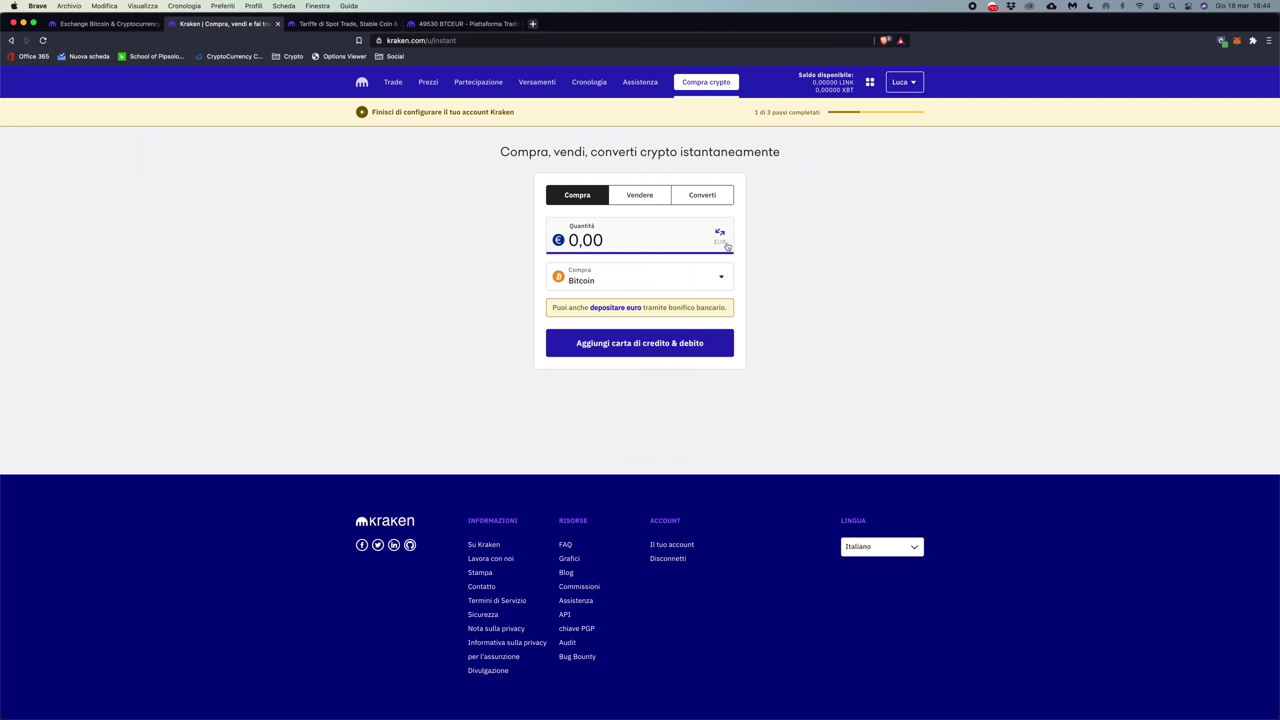
- Check the Instant Buy fee for purchases made with the account balance, returning to the instant purchase page
left_click(352, 26)
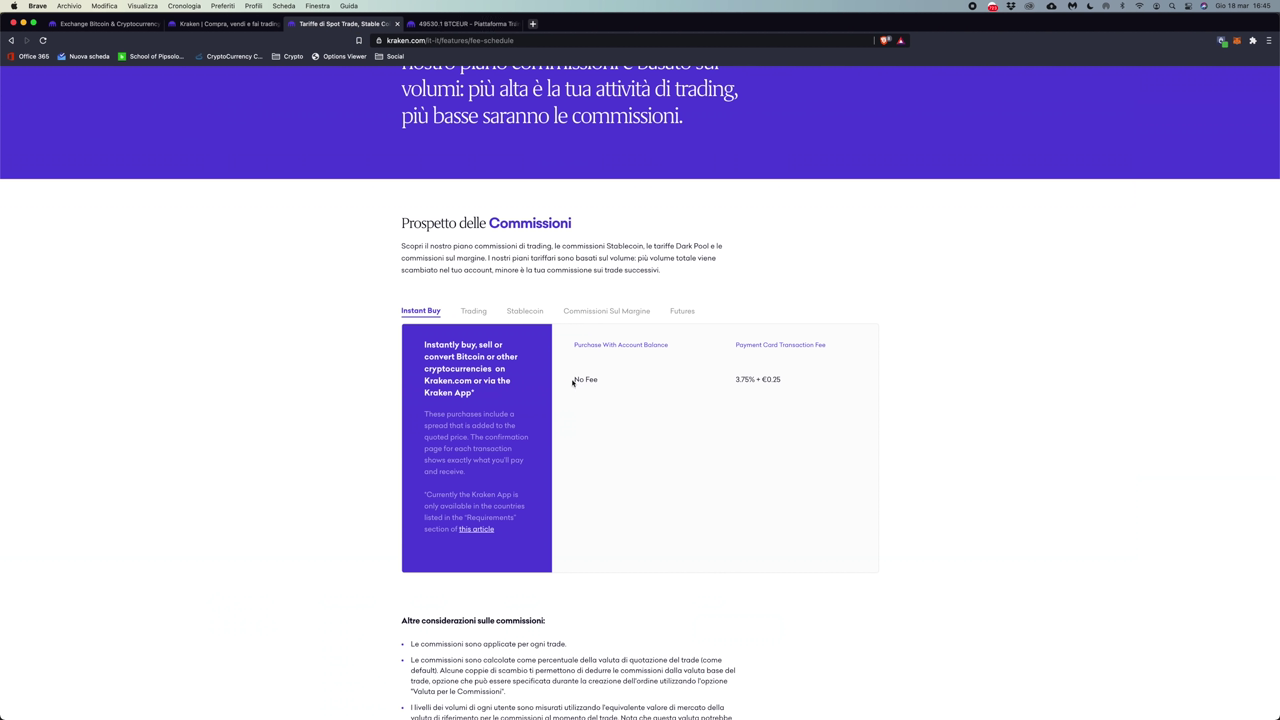
left_click_drag(574, 380, 608, 384)
left_click(608, 384)
left_click(262, 23)
left_click(305, 23)
left_click(221, 27)
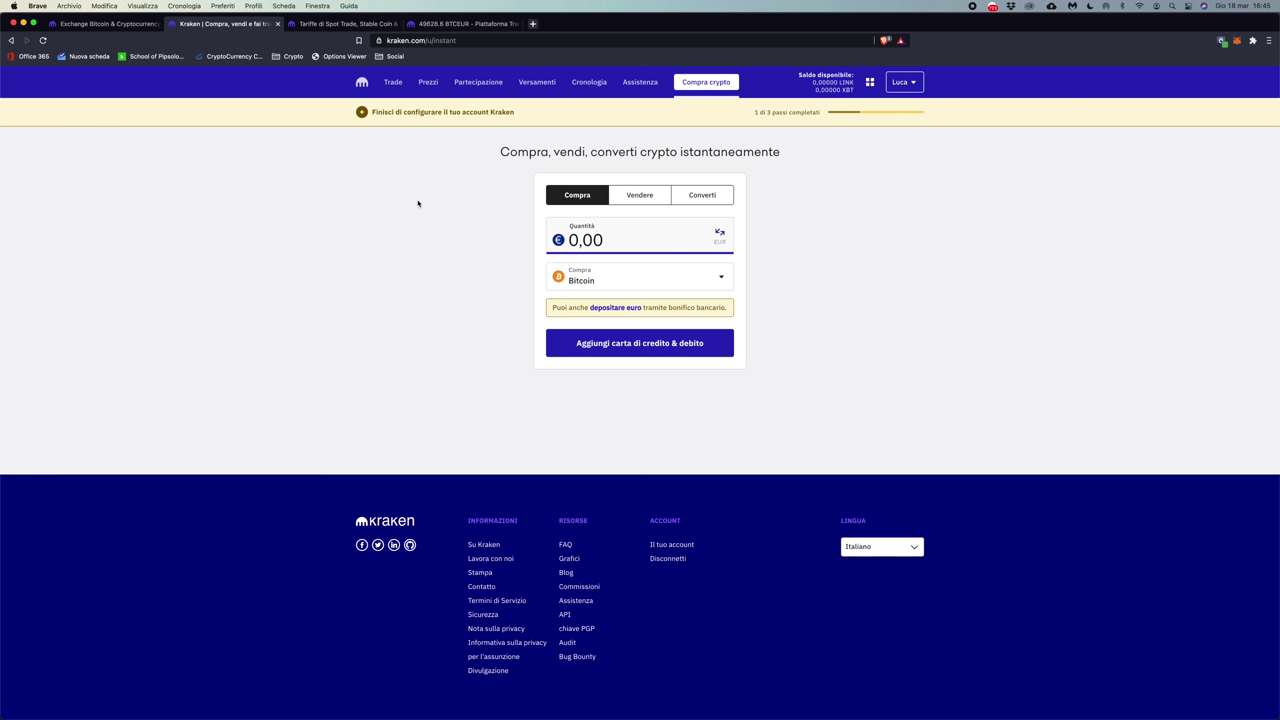
- Show the Trading section of the fee schedule and examine the maker and taker fees for the $0 - $50,000 volume tier
key("ctrl+Tab")
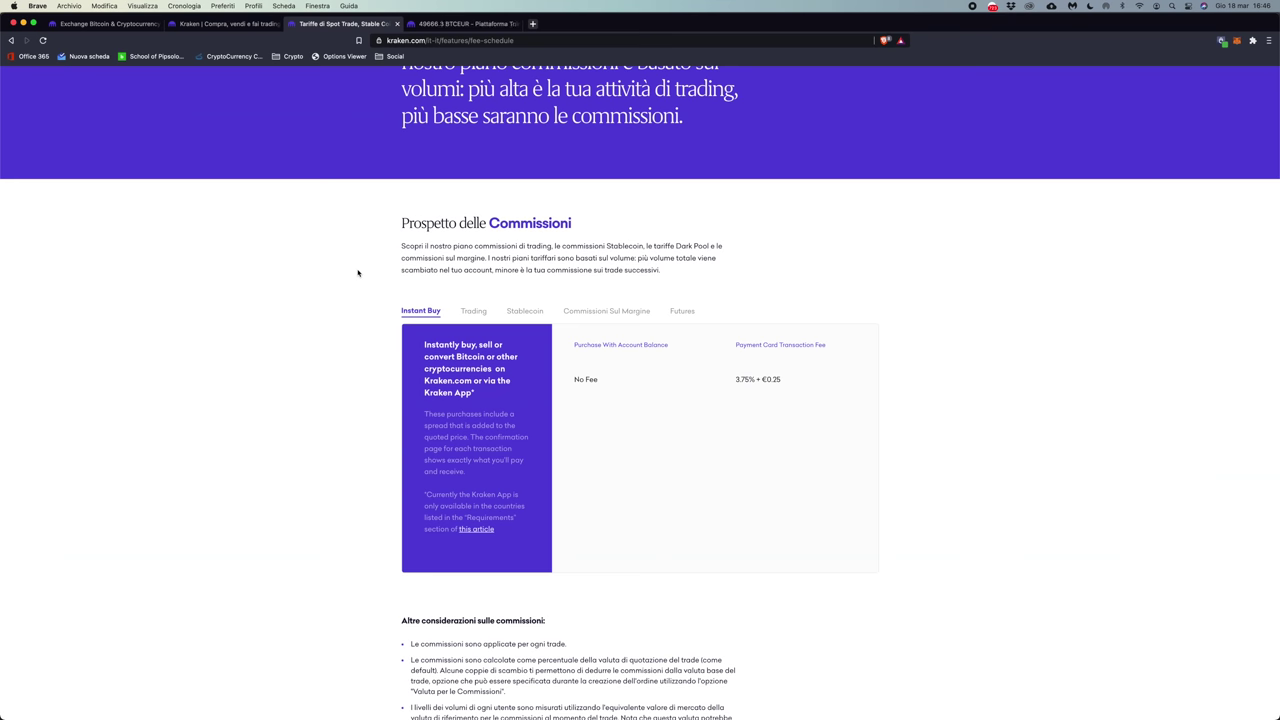
left_click(472, 311)
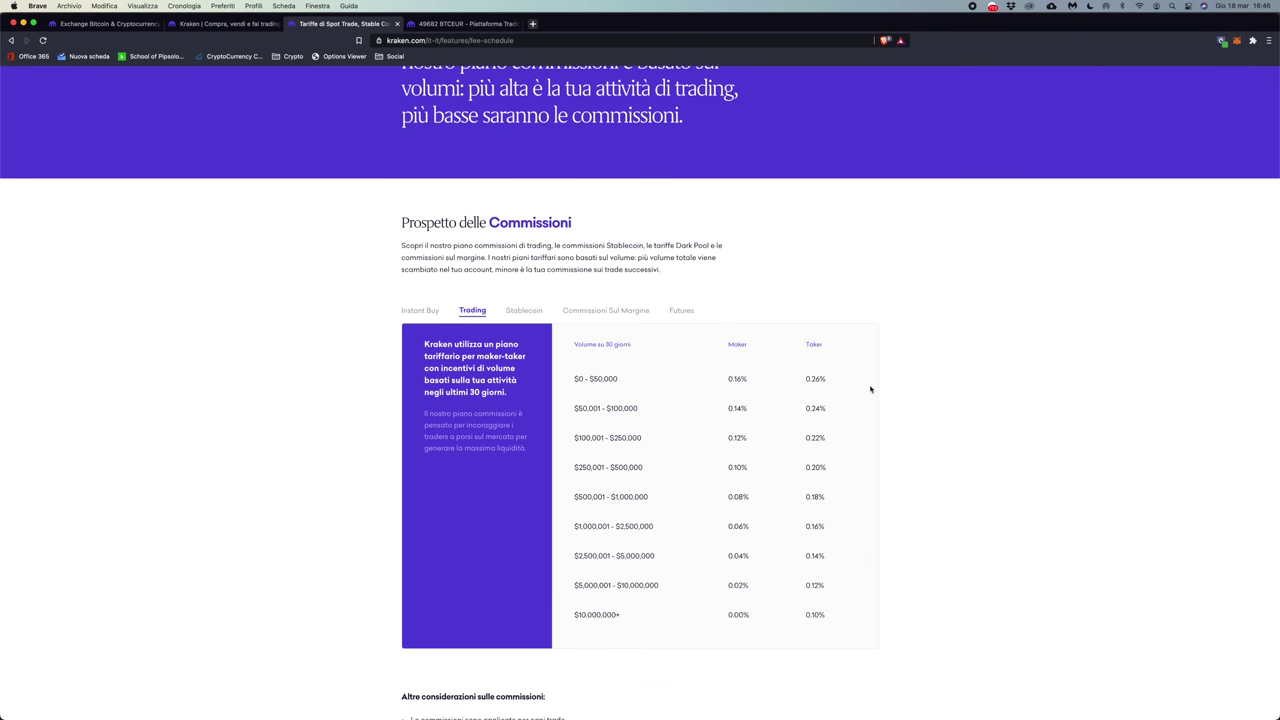
scroll(870, 389, "down", 2)
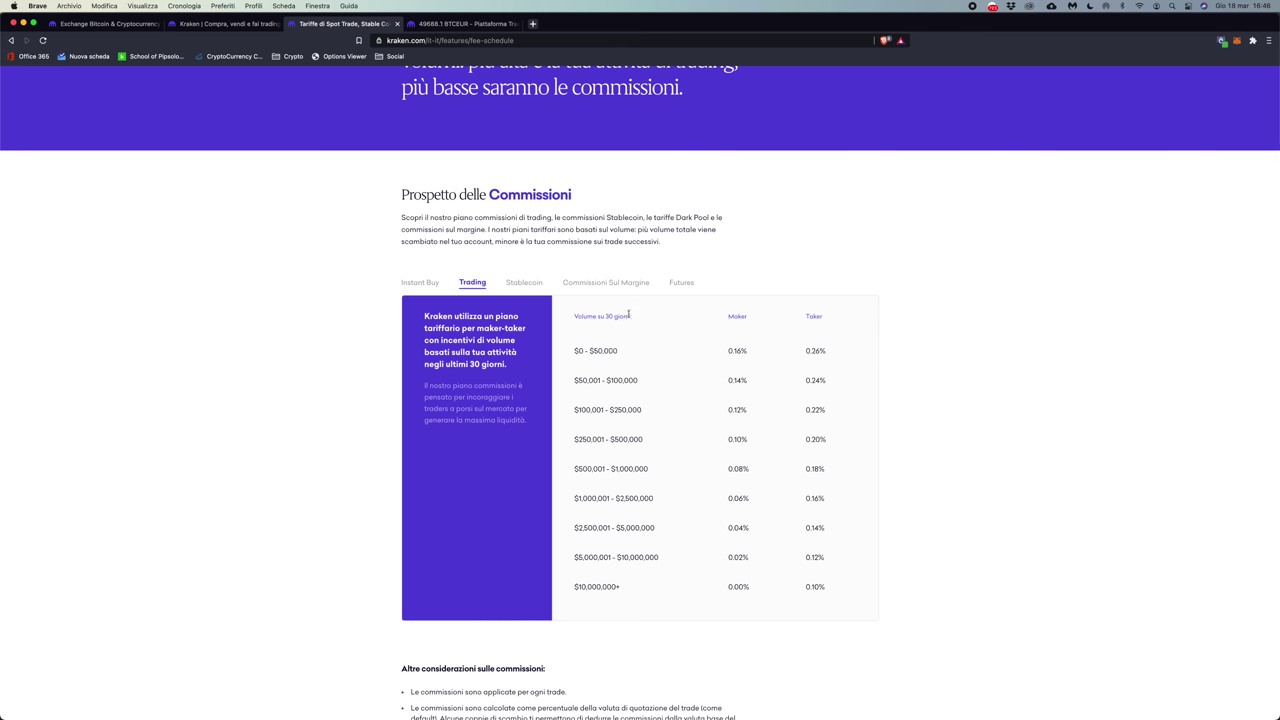
left_click_drag(573, 350, 625, 352)
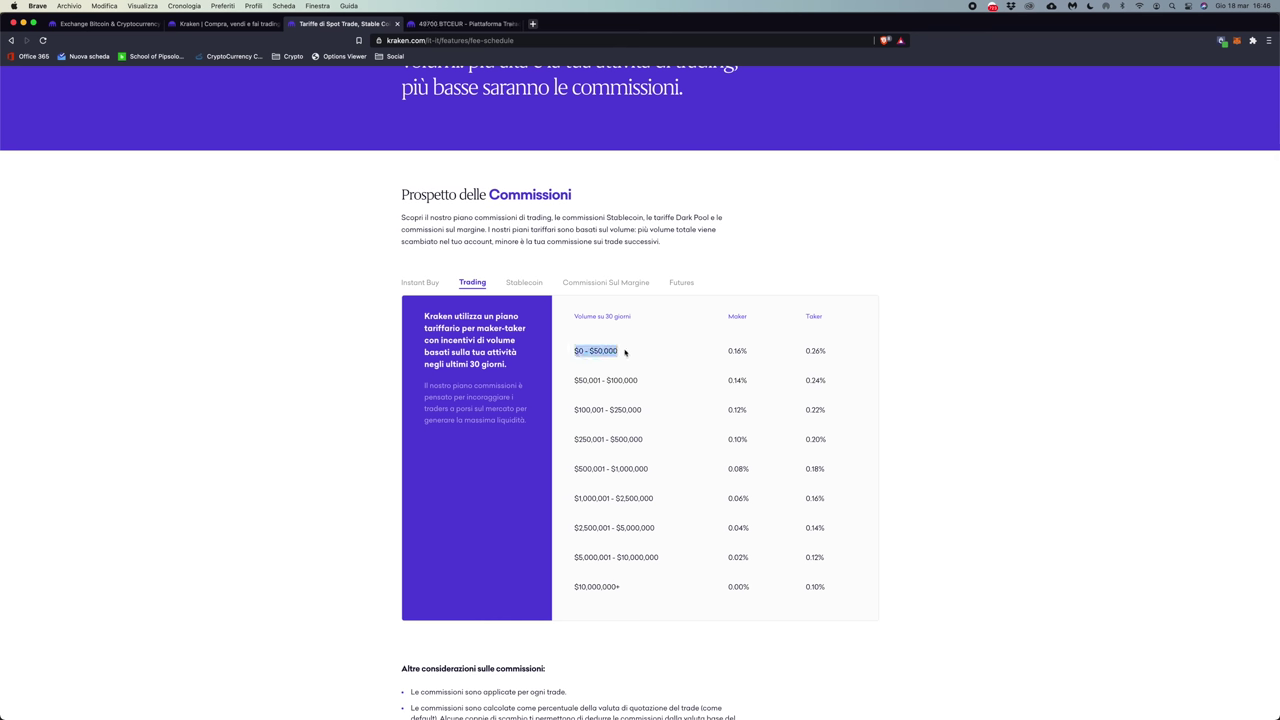
left_click(625, 352)
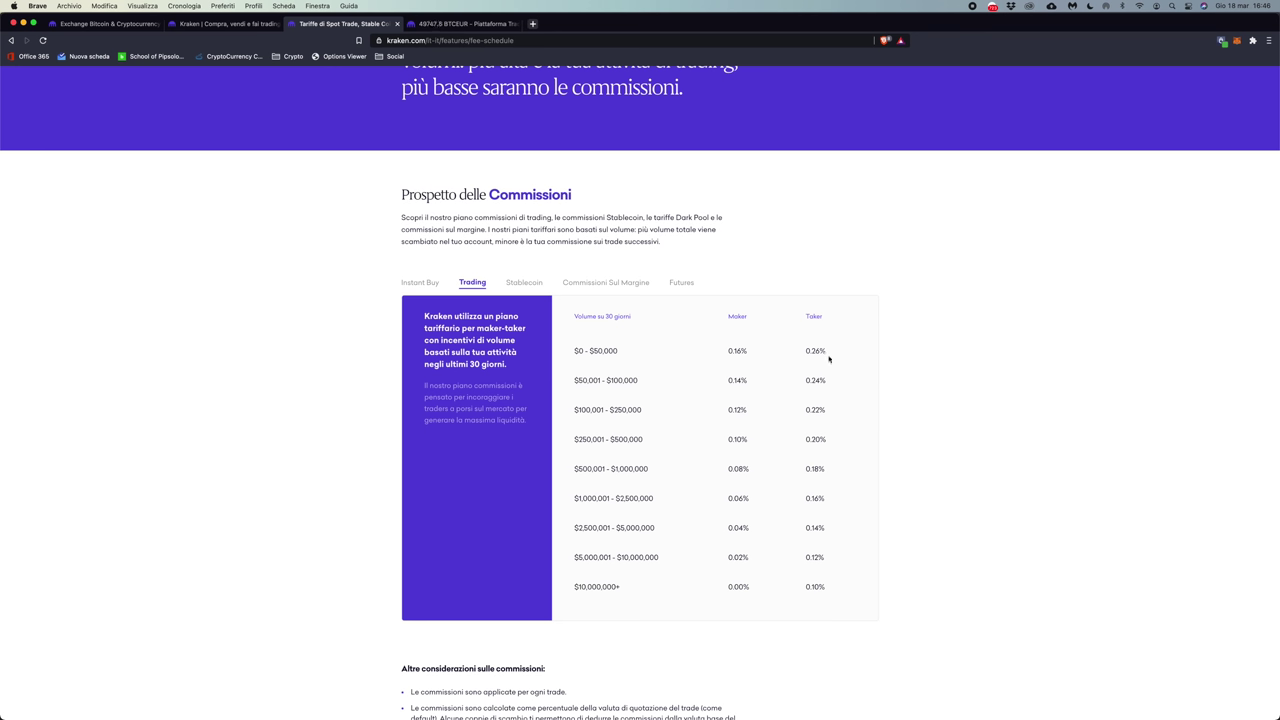
left_click_drag(806, 355, 832, 356)
left_click(736, 286)
left_click_drag(728, 350, 745, 350)
left_click(745, 350)
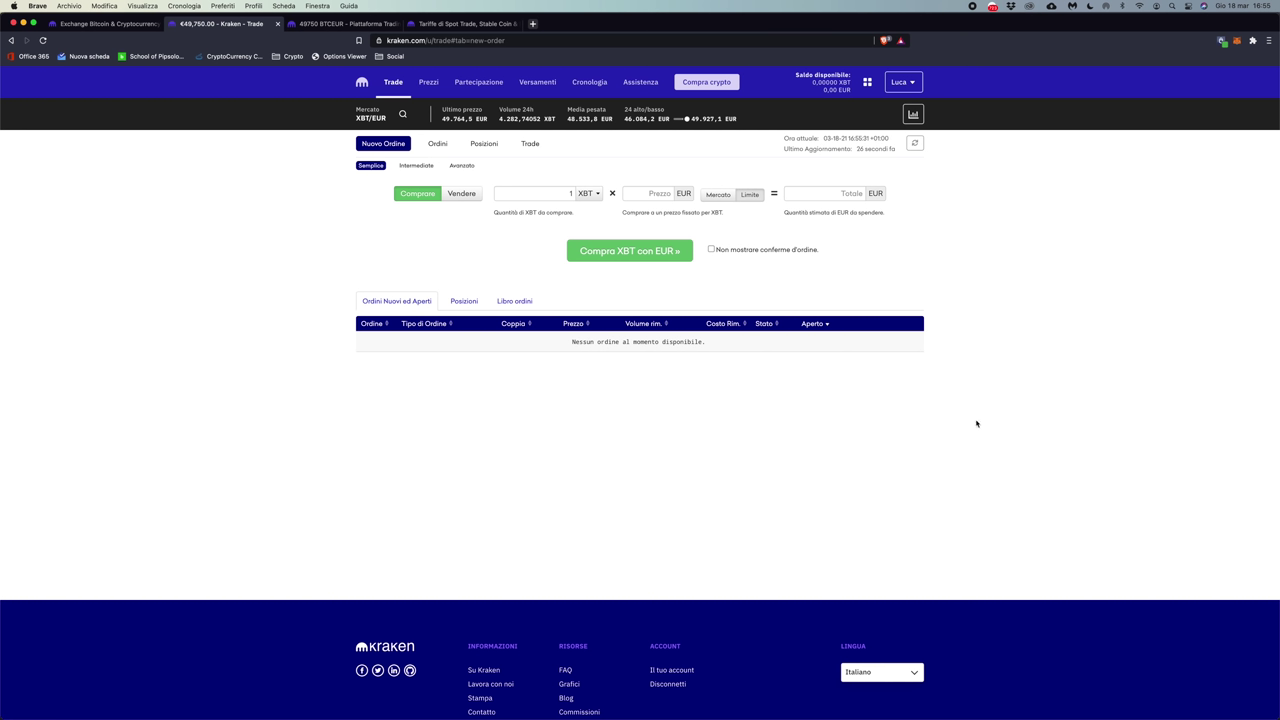
- View the Intermediate and Avanzato order forms and the BTC/EUR charting platform, returning to the Semplice order form
left_click(414, 165)
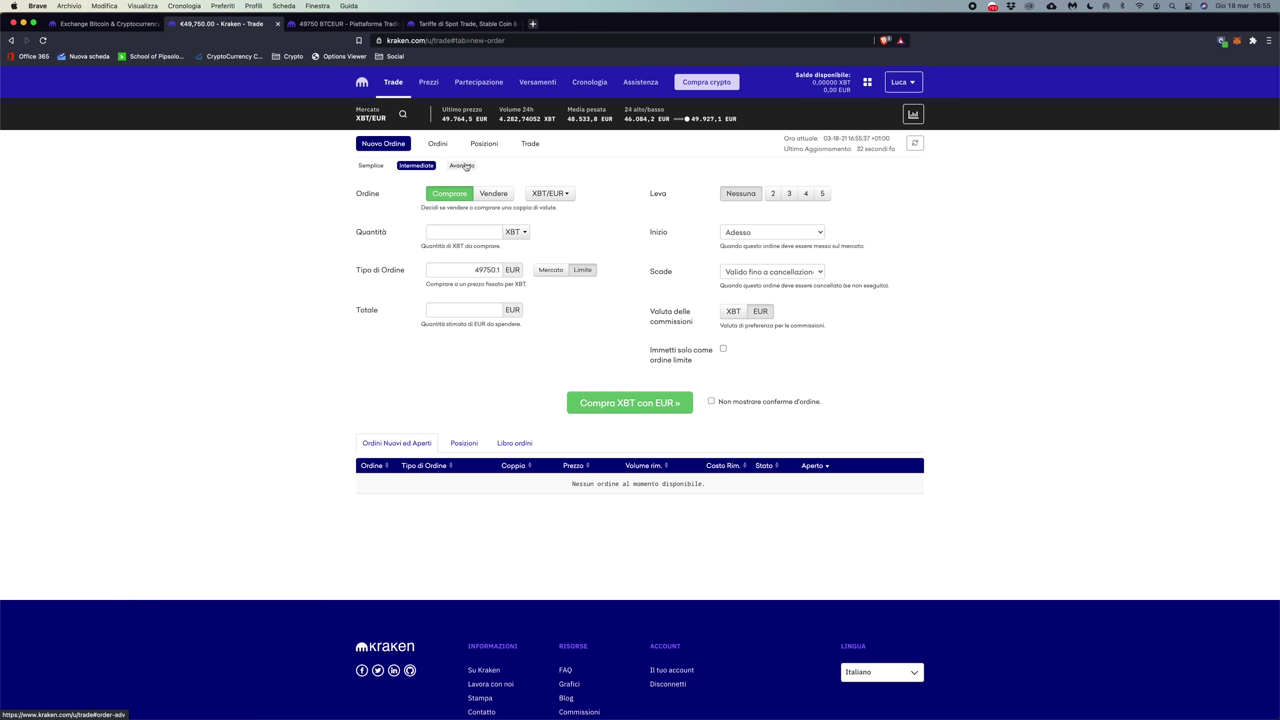
left_click(463, 165)
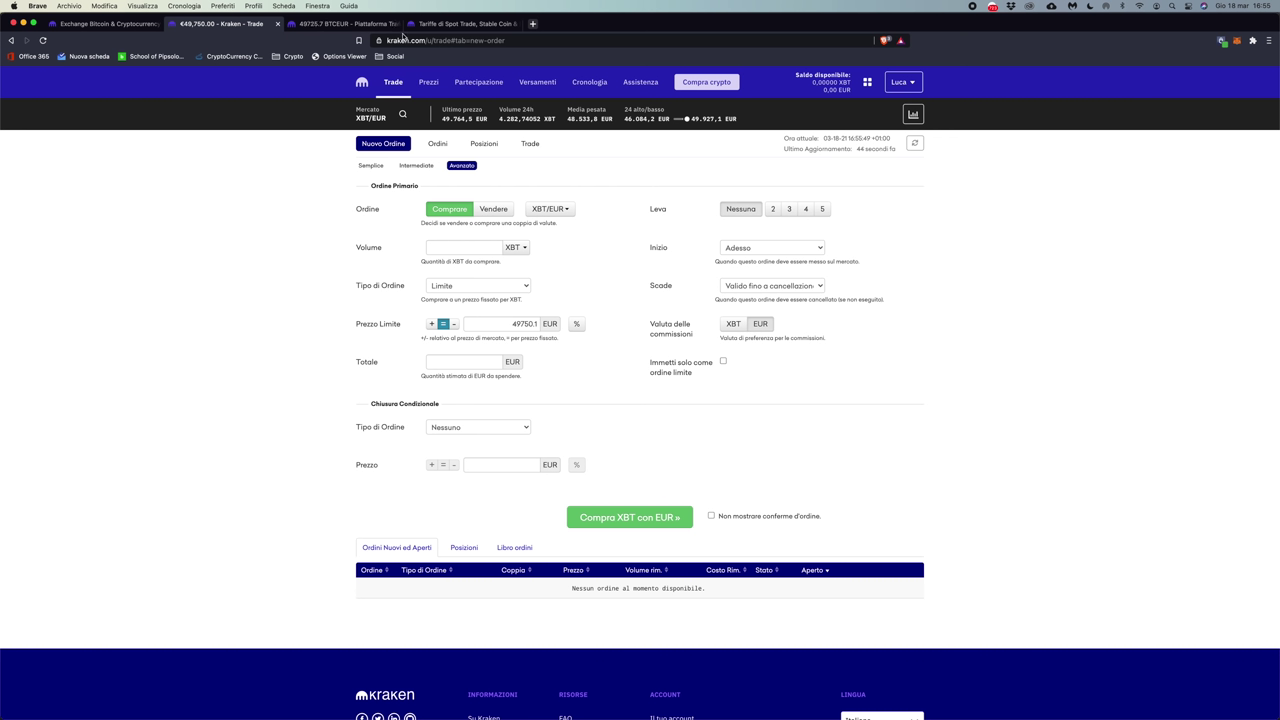
left_click(913, 115)
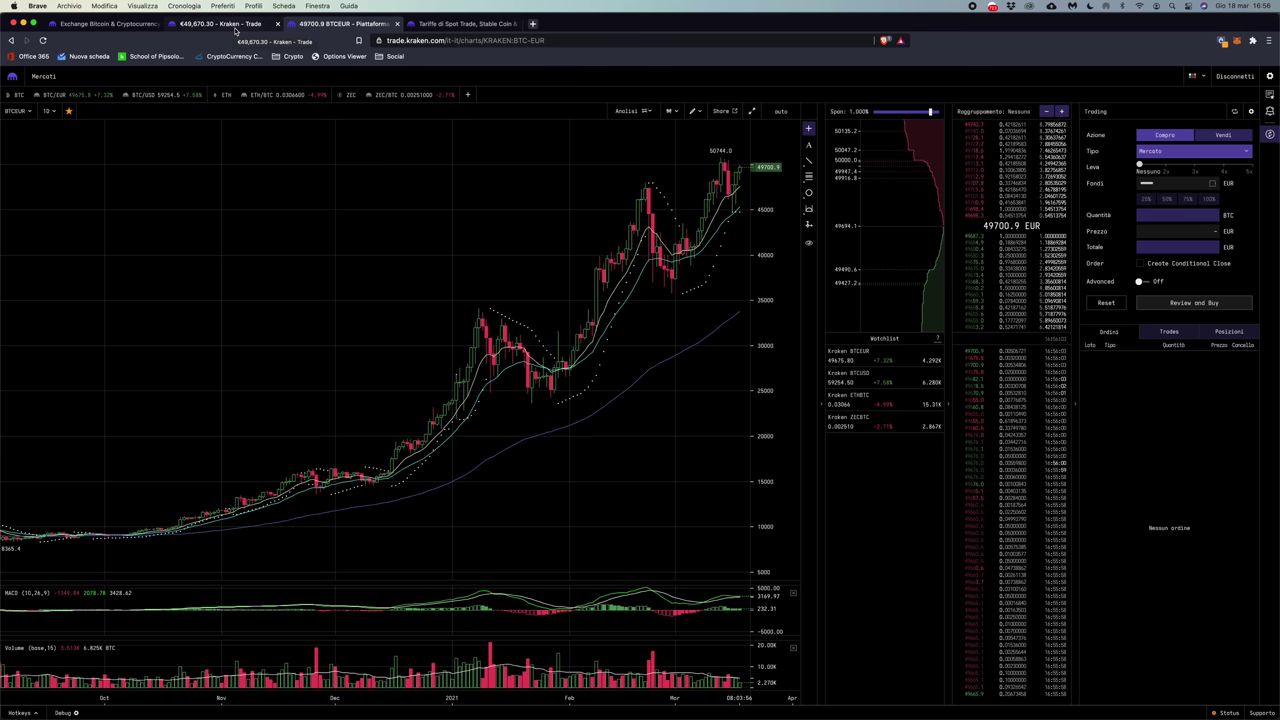
left_click(236, 30)
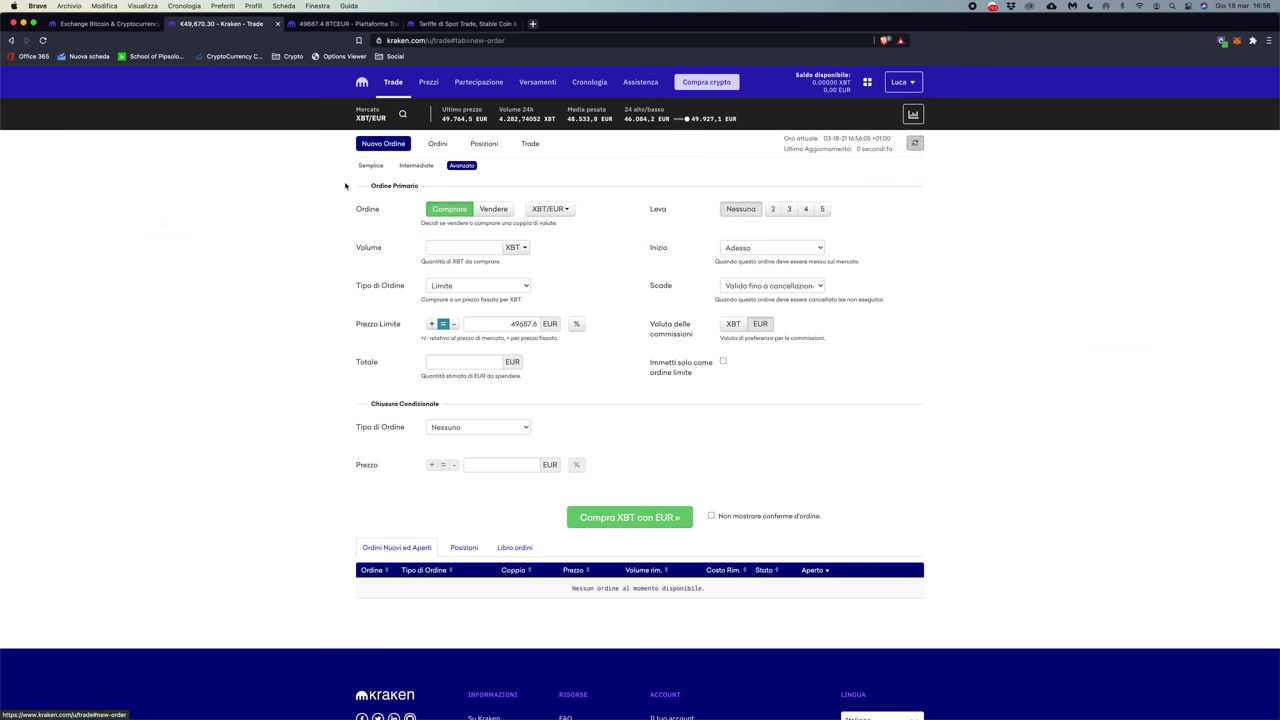
left_click(373, 168)
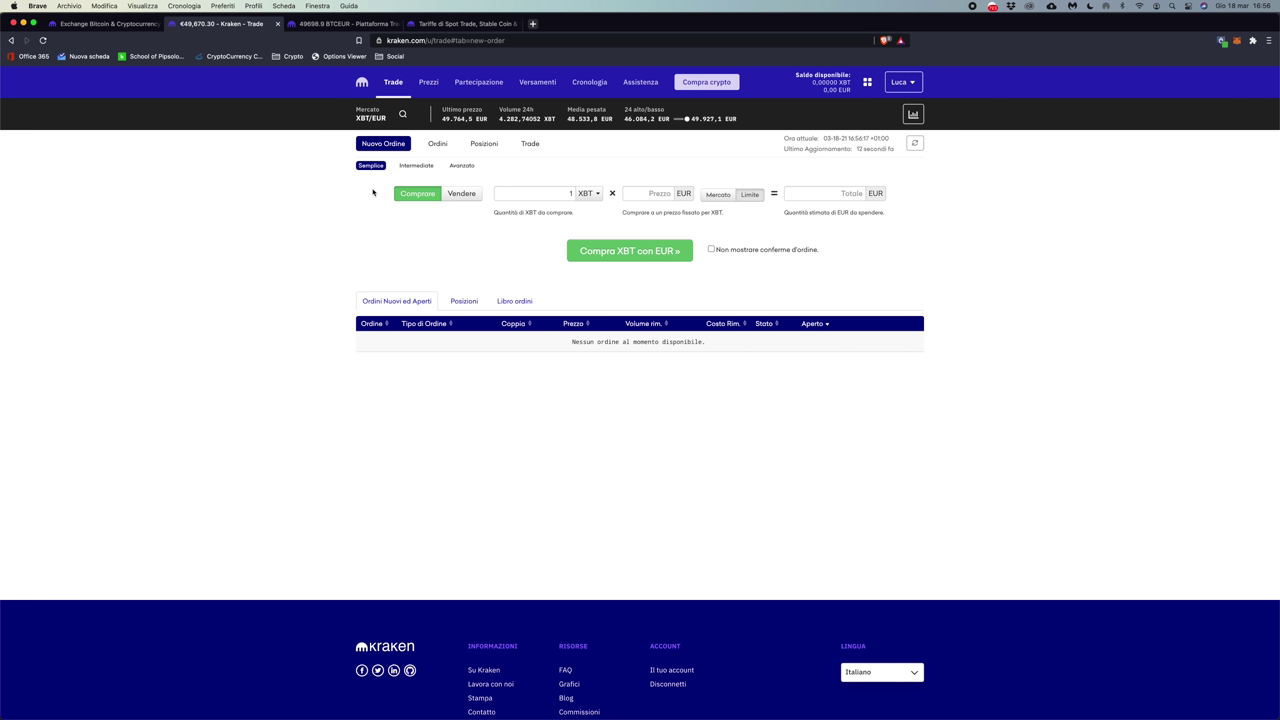
- Browse the market list of EUR trading pairs from the Semplice order form, closing it without choosing a pair
left_click(363, 118)
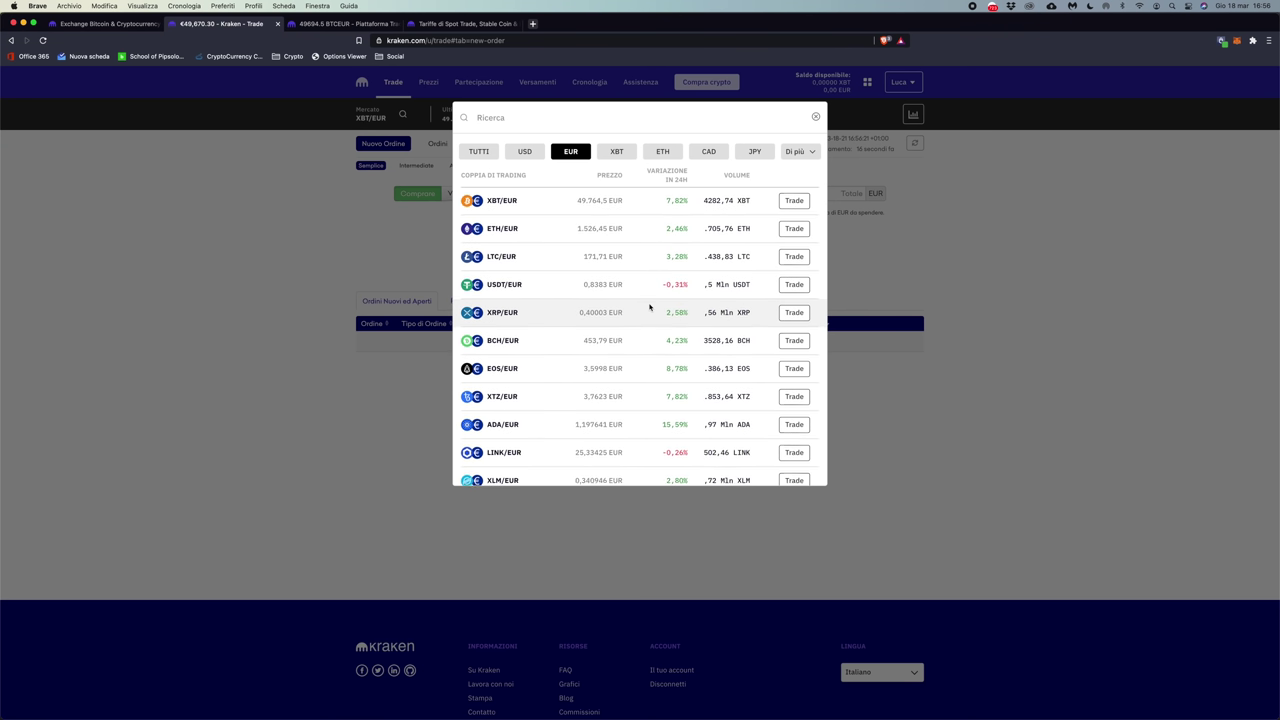
scroll(600, 310, "down", 5)
scroll(591, 200, "up", 5)
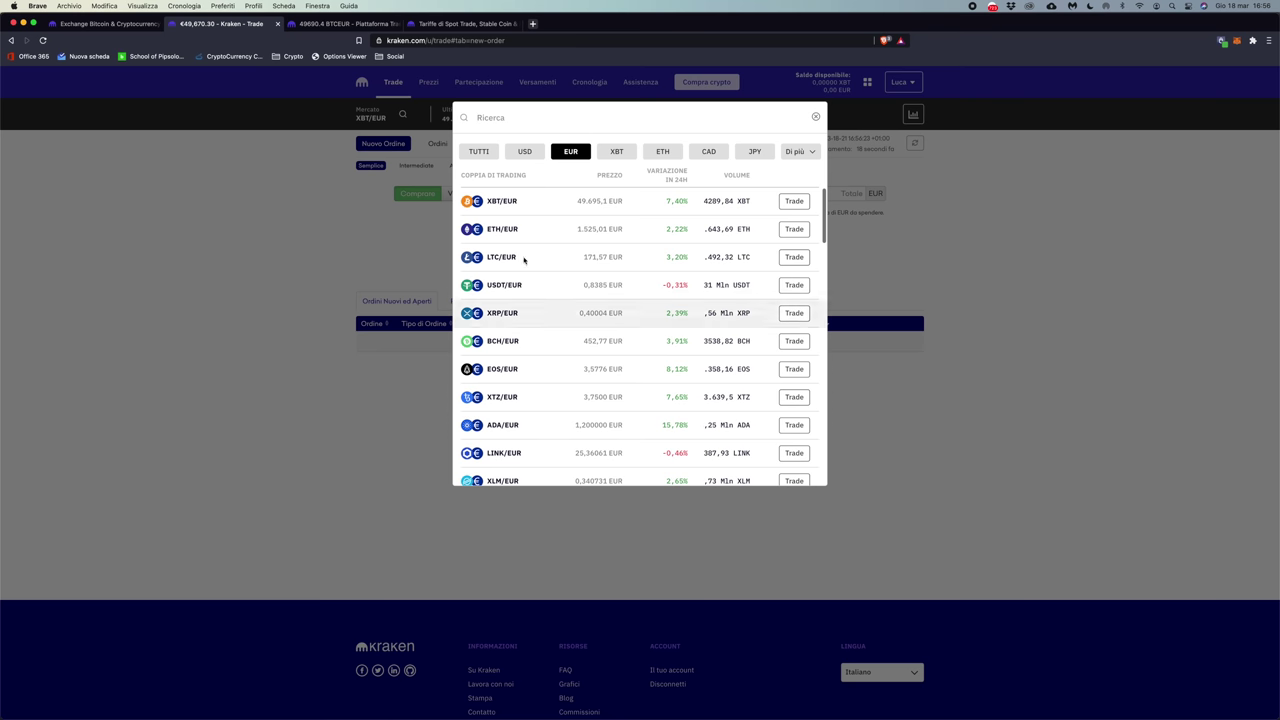
left_click(815, 116)
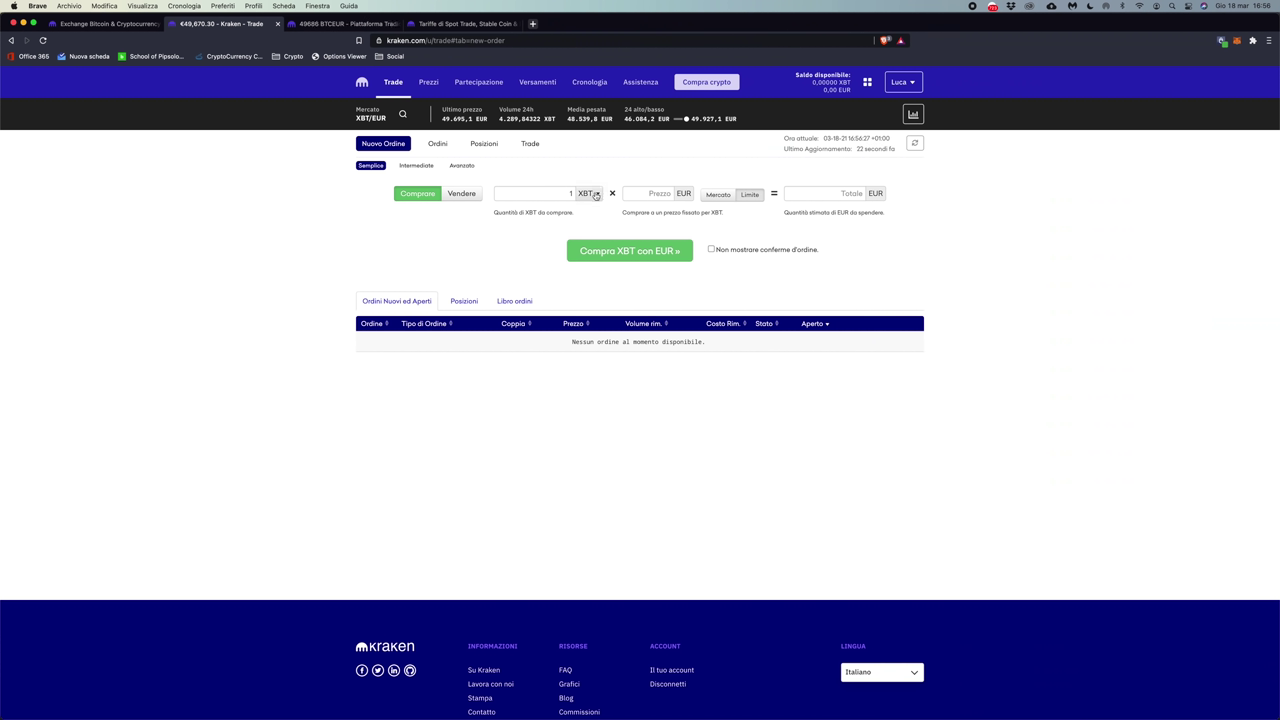
- Check the pair selector of the Intermediate form, return to the Semplice form and view its market list again
left_click(416, 165)
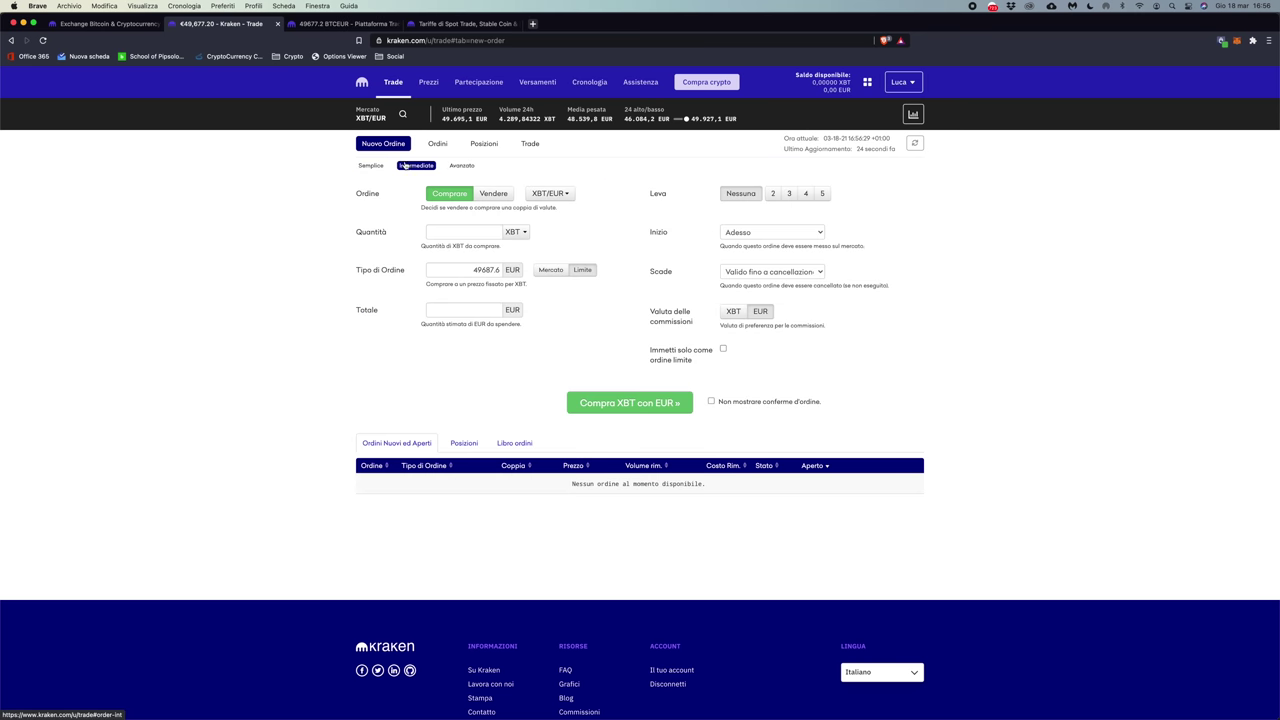
left_click(551, 193)
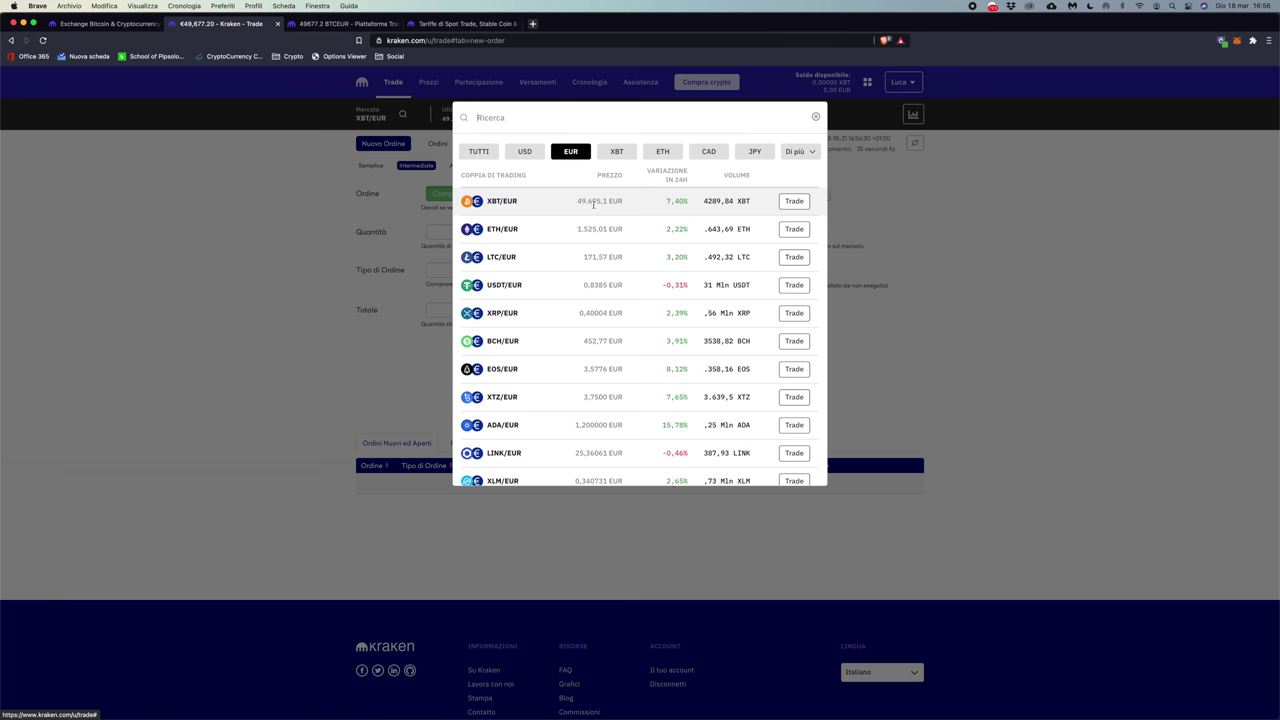
left_click(288, 243)
left_click(371, 165)
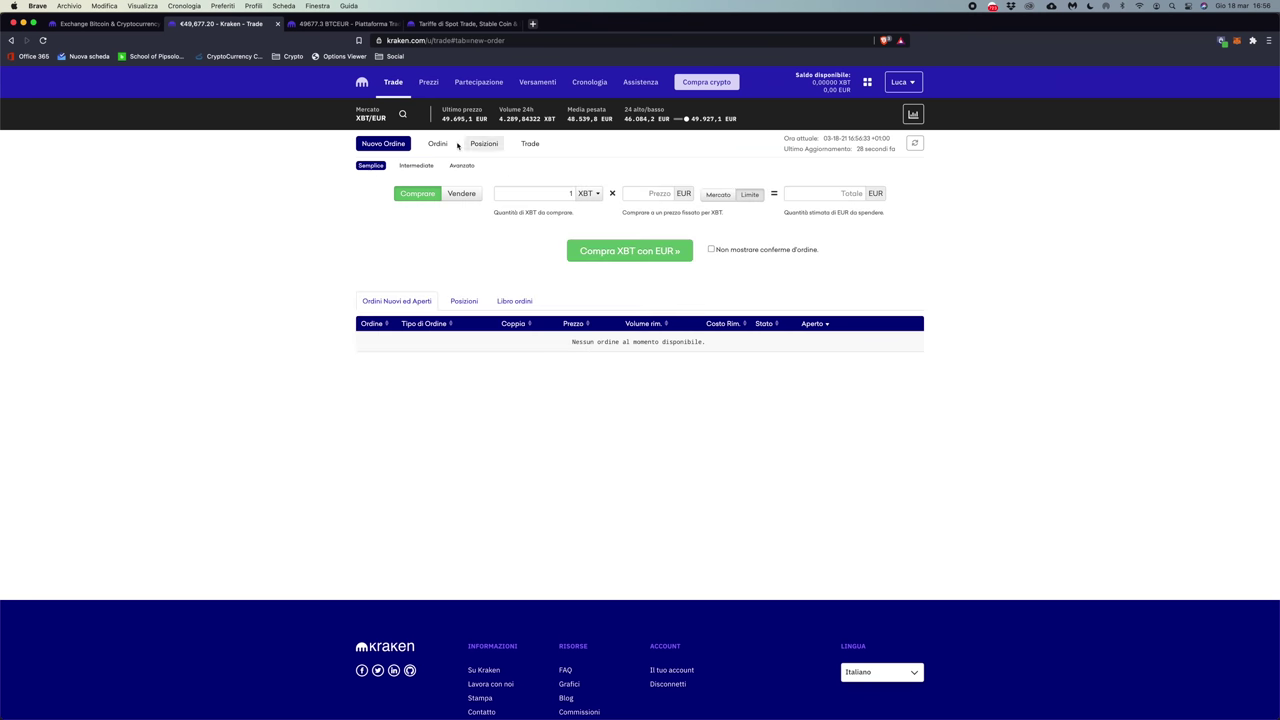
left_click(369, 118)
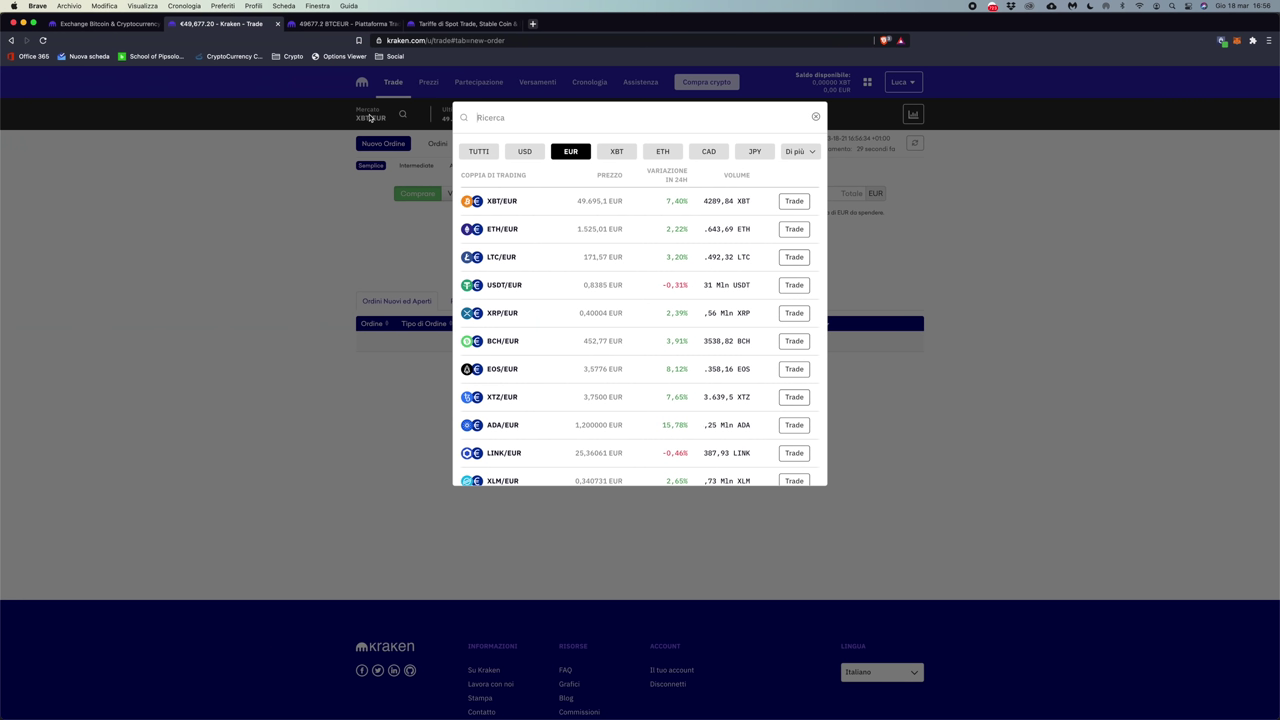
left_click(298, 278)
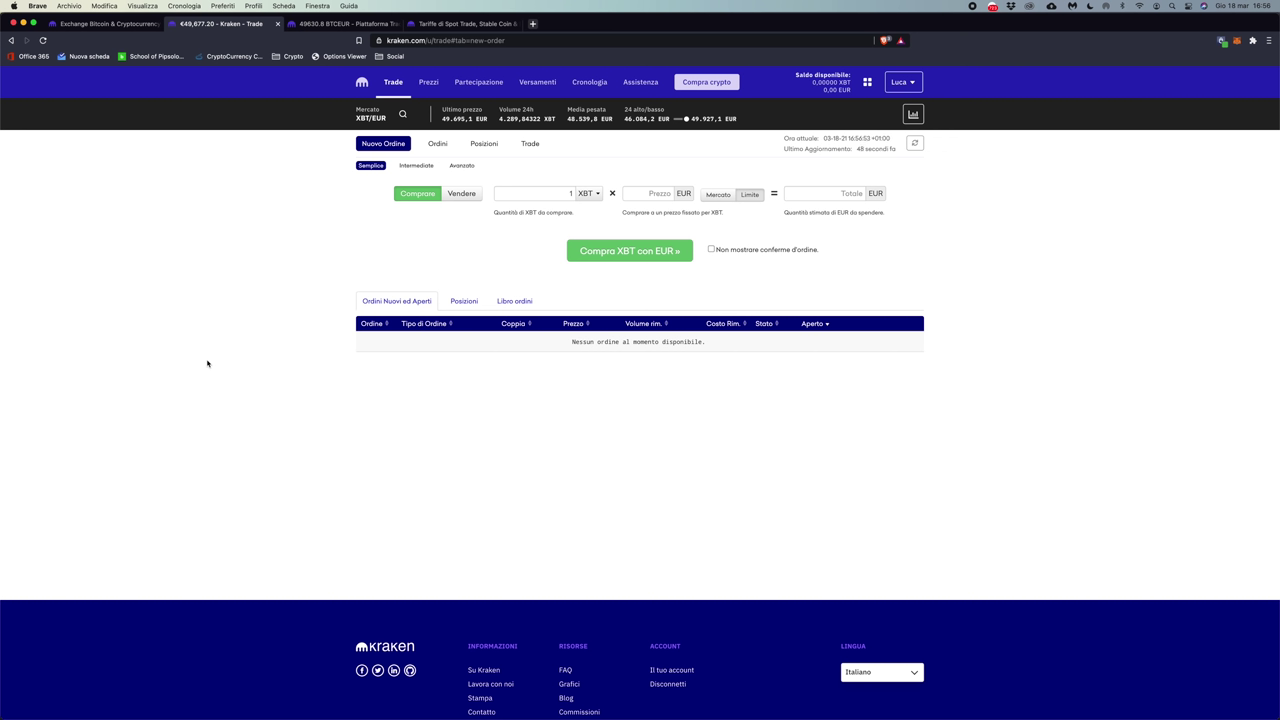
- Compare the Vendere and Comprare sides and the Mercato and Limite price options, leaving a market buy order selected
left_click(468, 194)
left_click(421, 194)
left_click(731, 200)
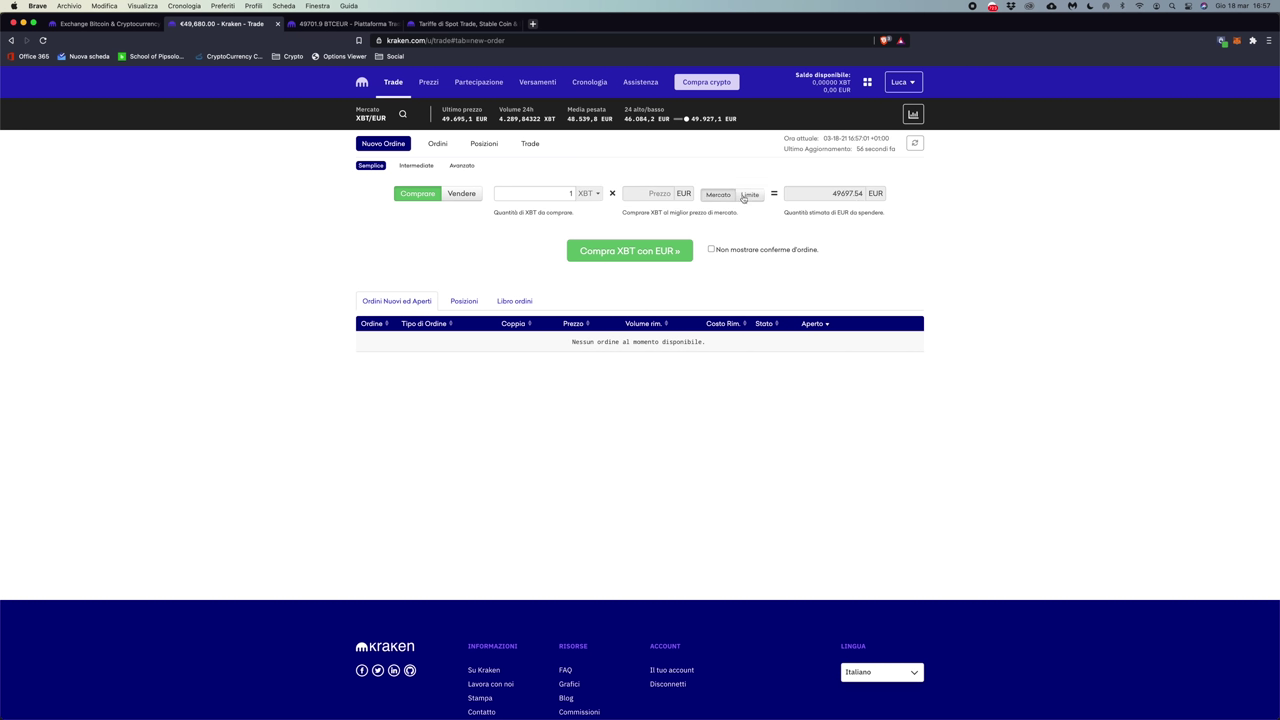
left_click(750, 198)
left_click(719, 195)
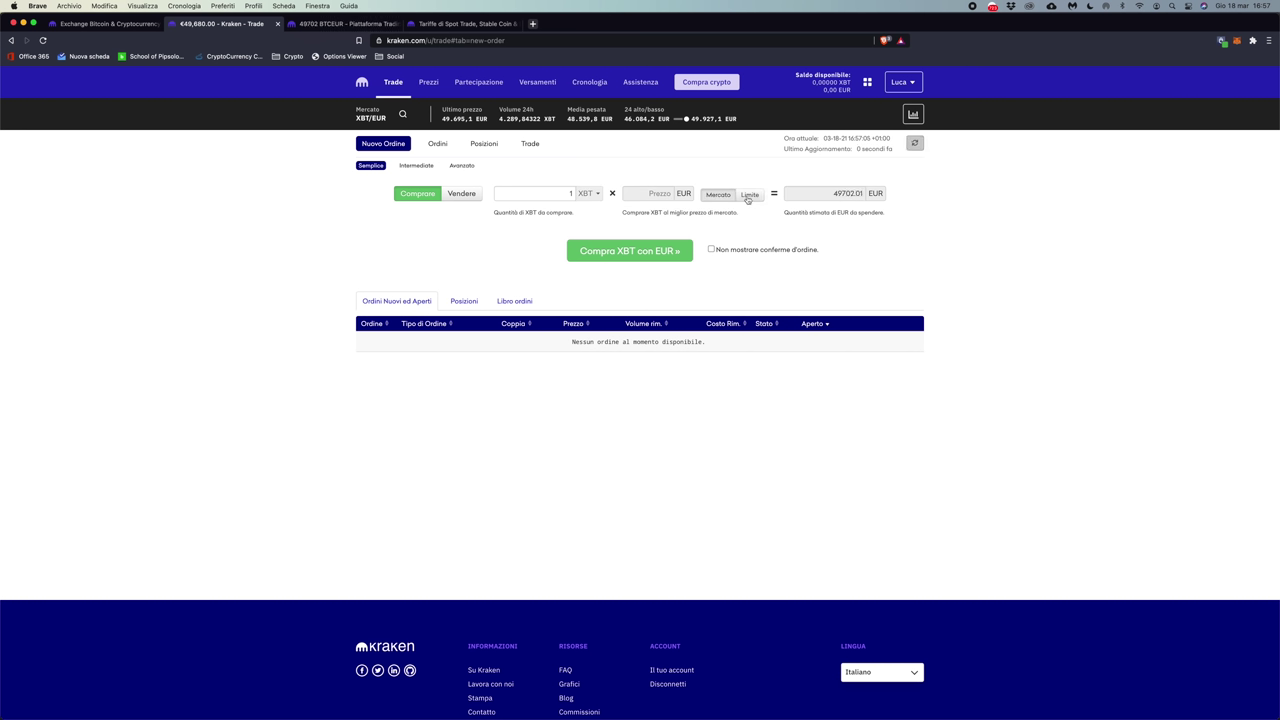
left_click(750, 196)
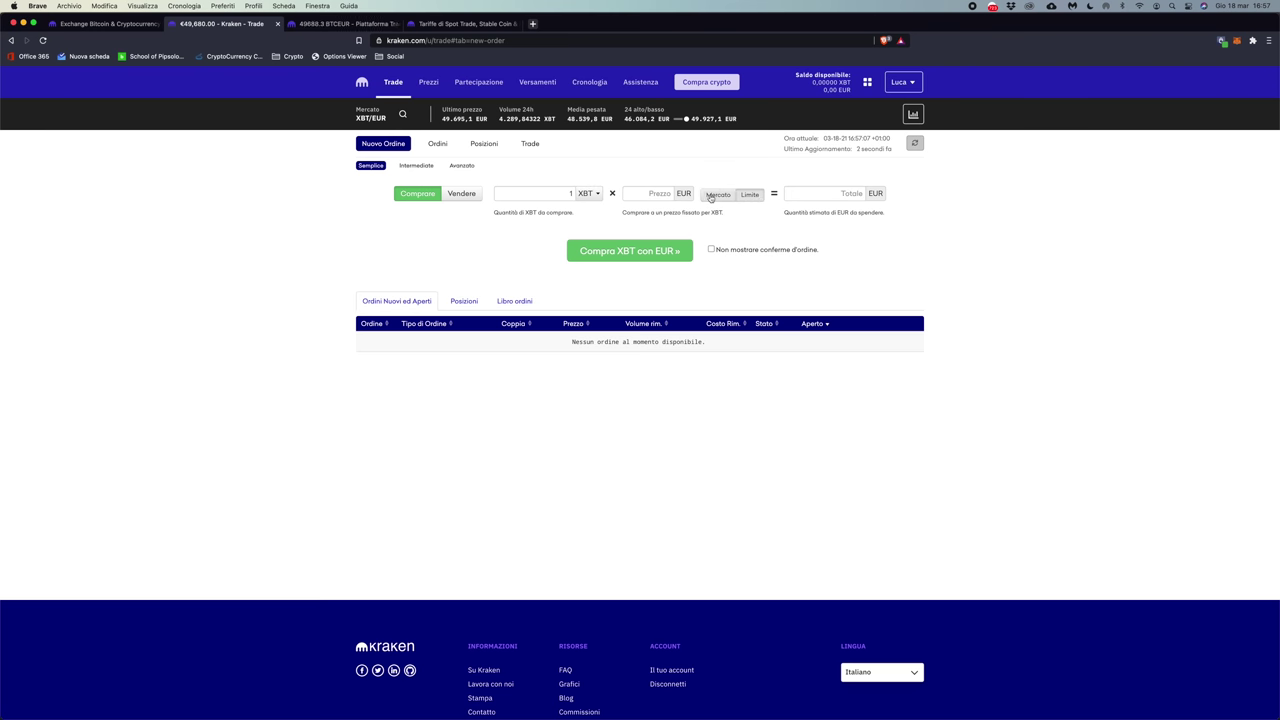
left_click(716, 196)
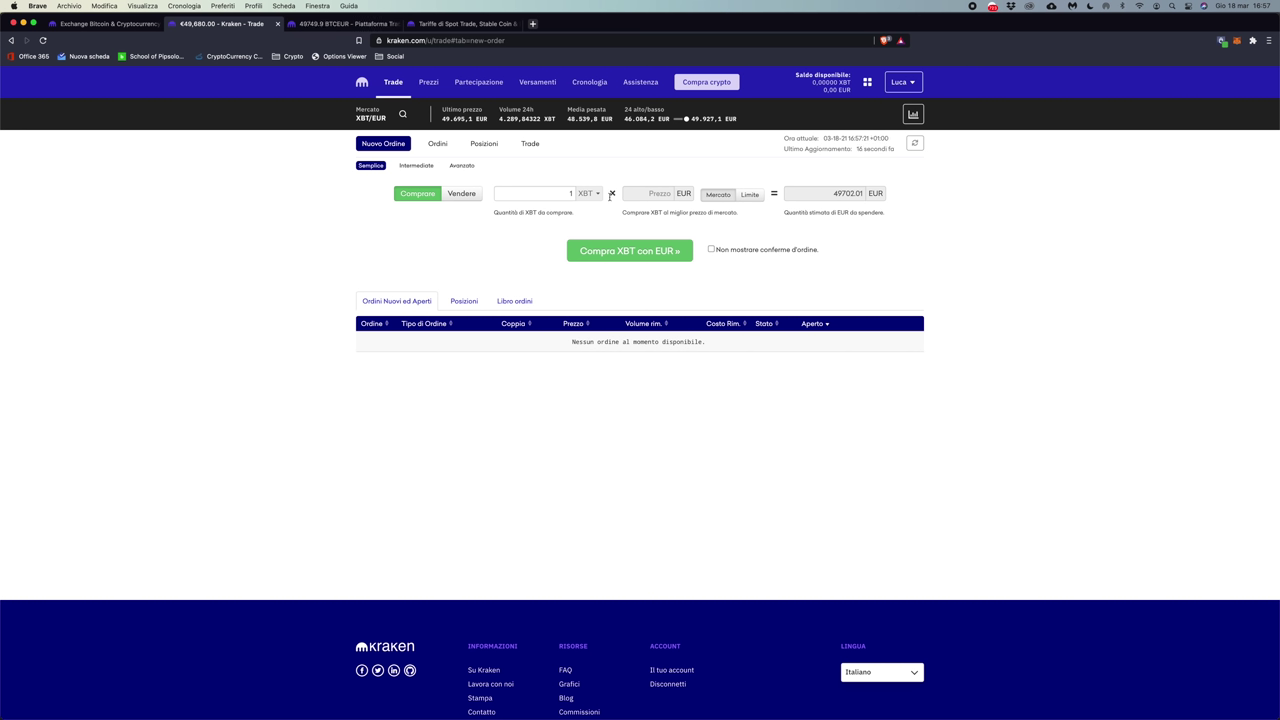
- Fill in a limit buy order for 0.0005 XBT at a price of 45000 EUR without submitting it
double_click(570, 193)
type("0.0005")
left_click(748, 195)
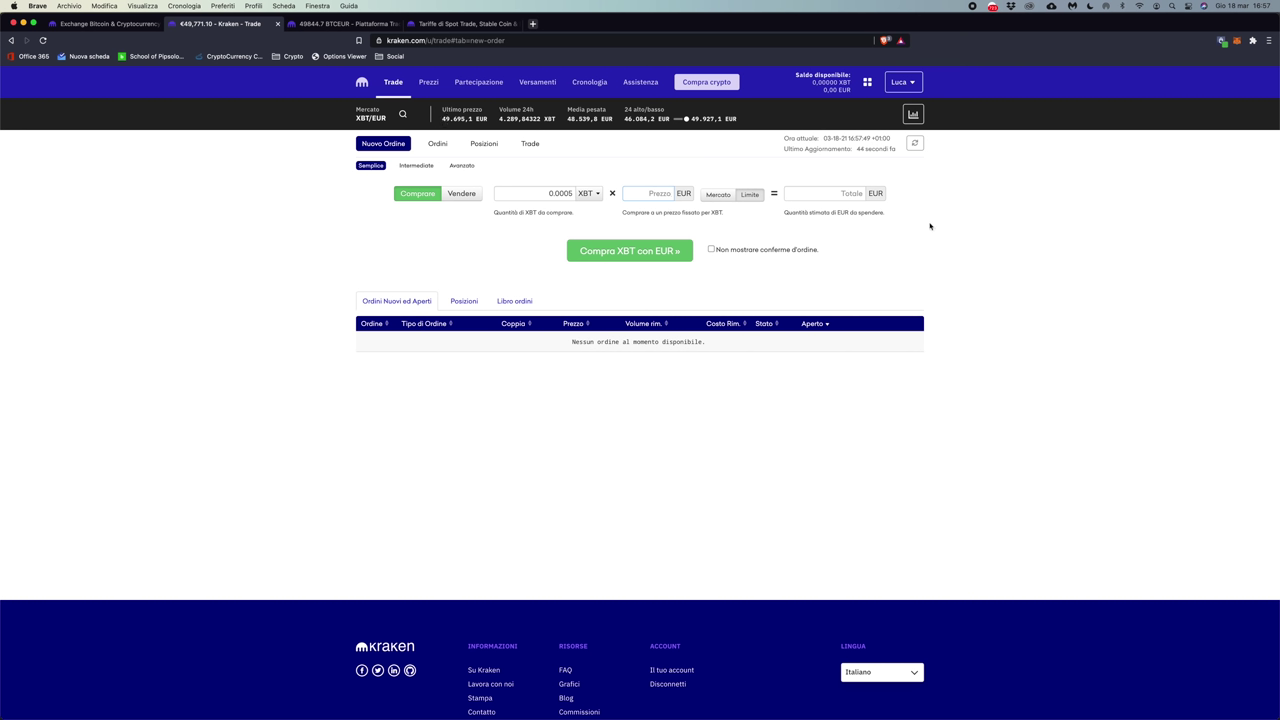
type("45000")
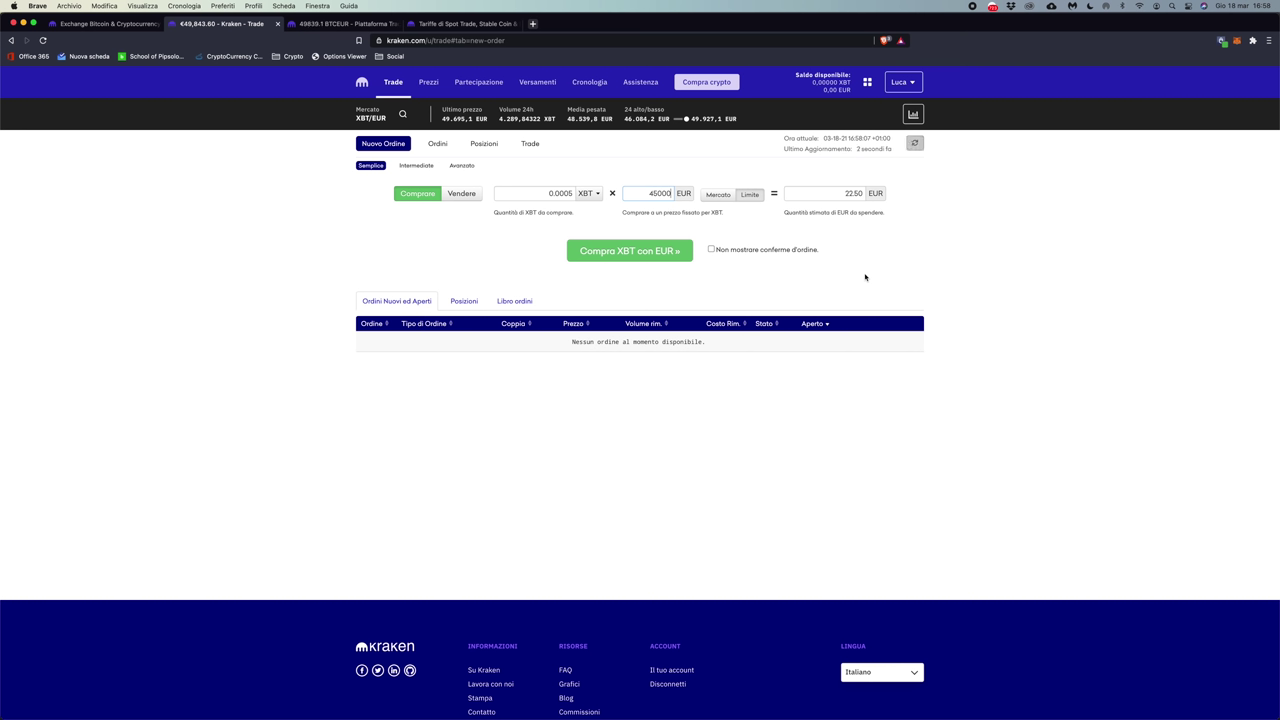
- Compare the sell and buy versions of the filled-in limit order, leaving Vendere selected
left_click(449, 194)
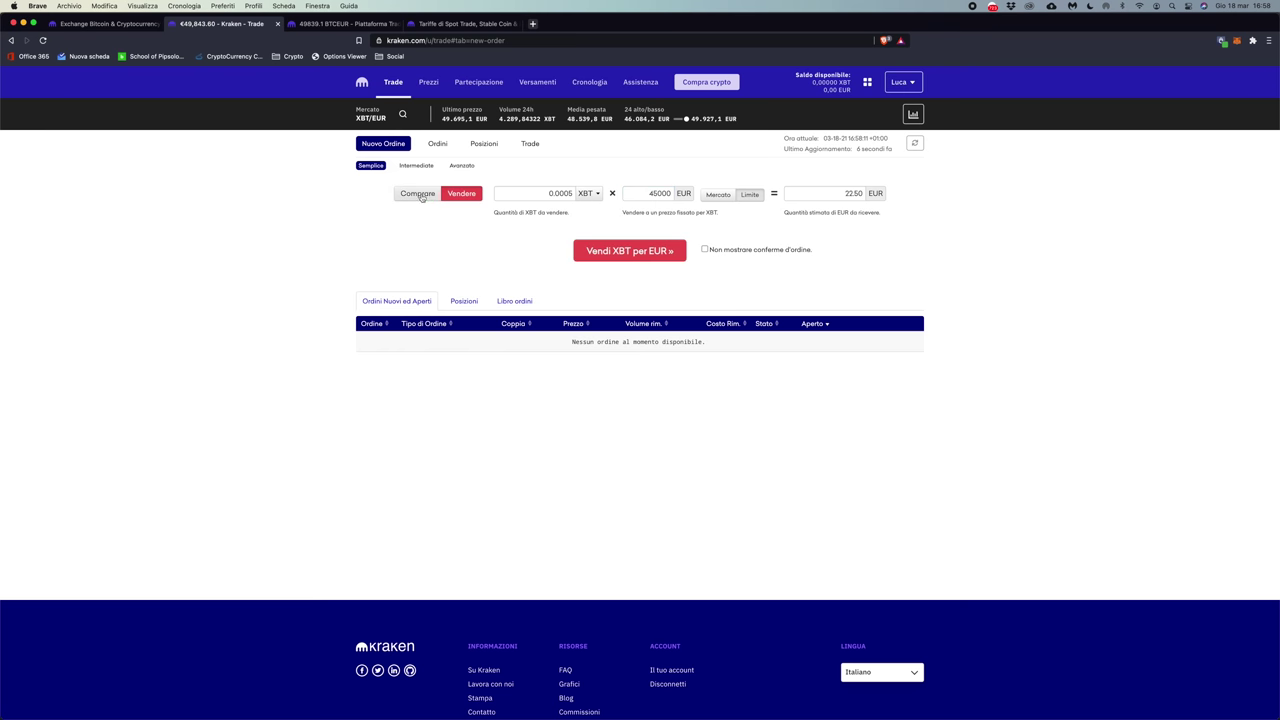
left_click(424, 197)
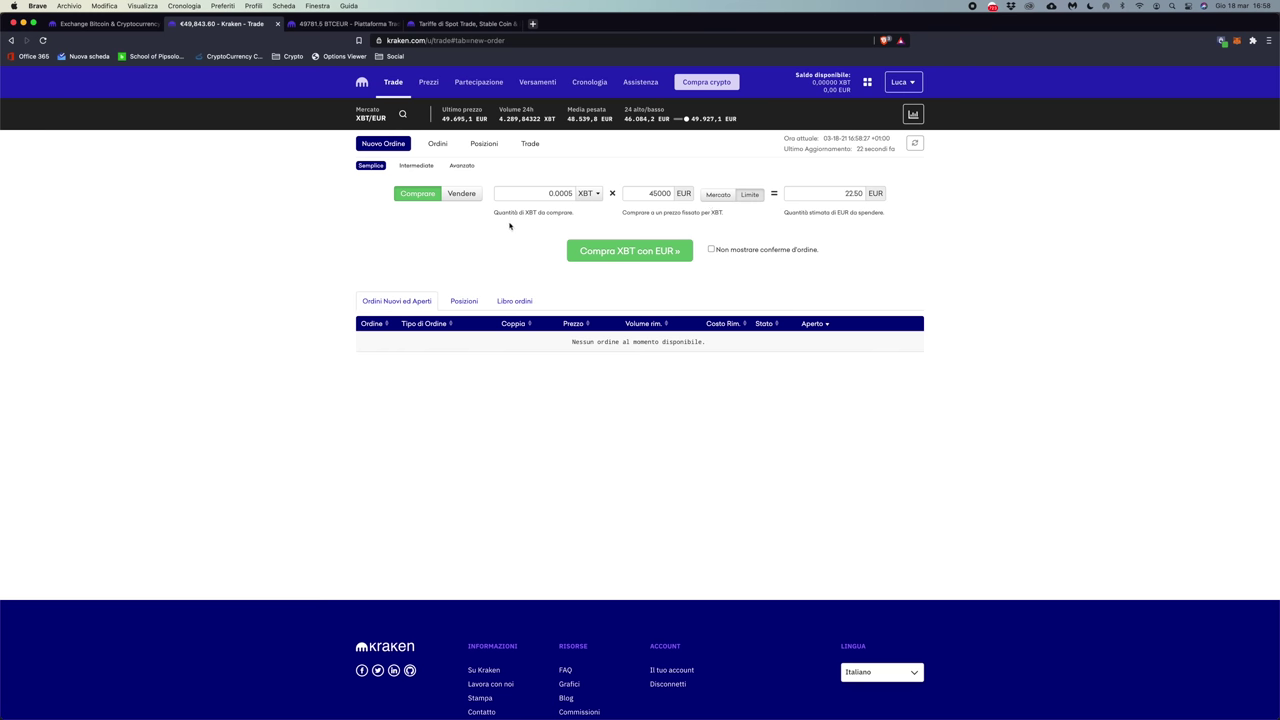
left_click(476, 194)
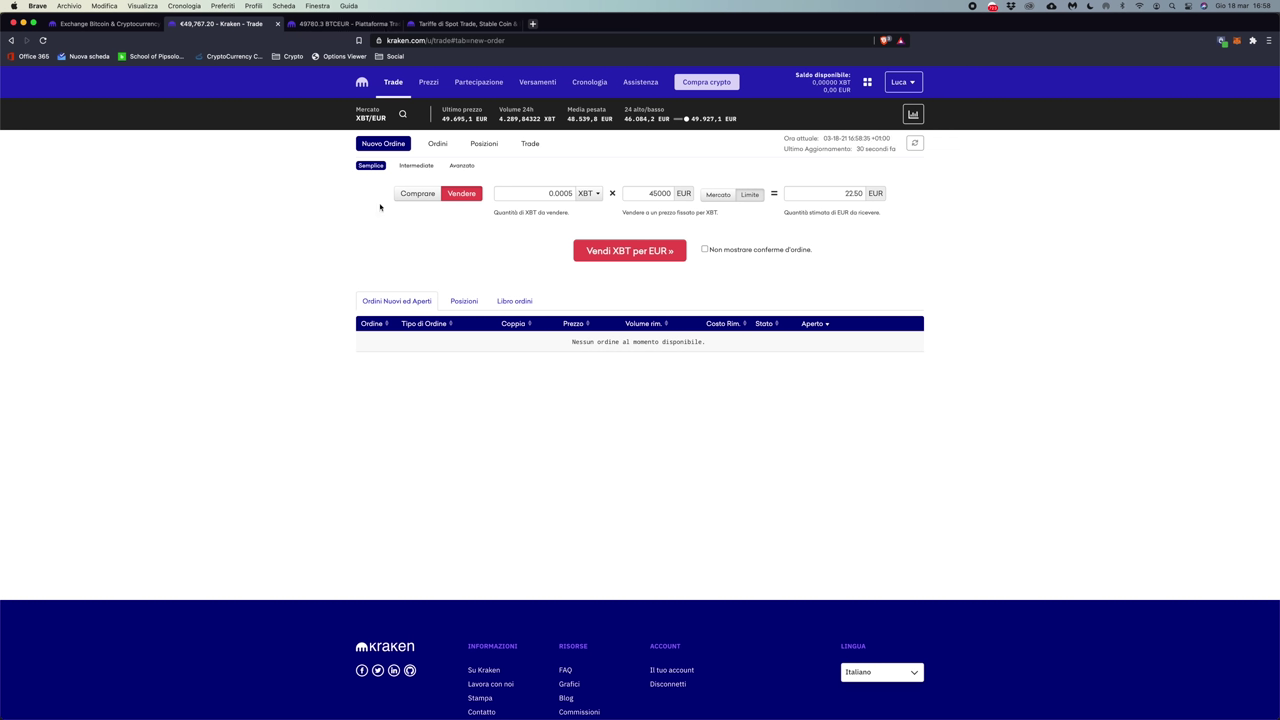
- Show the Intermediate order form, and examine the XBT opening and rollover fees under Commissioni Sul Margine in the fee schedule
left_click(416, 167)
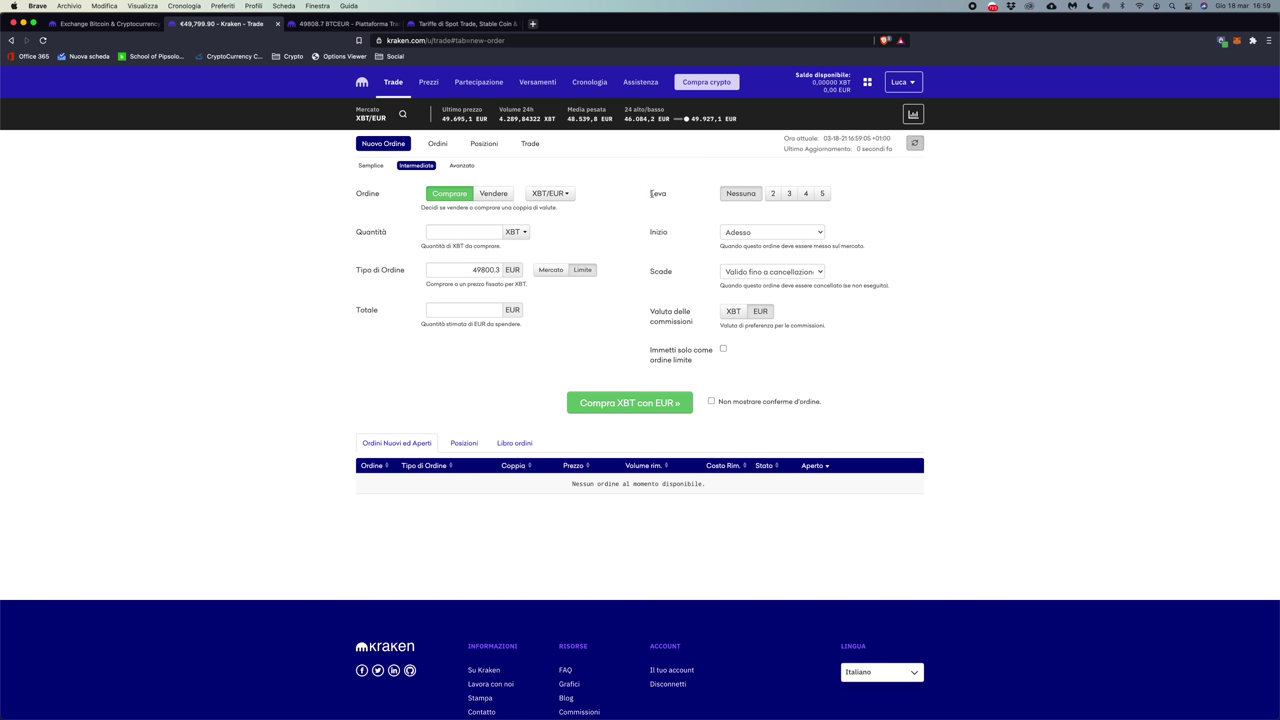
left_click(472, 24)
scroll(1143, 457, "up", 2)
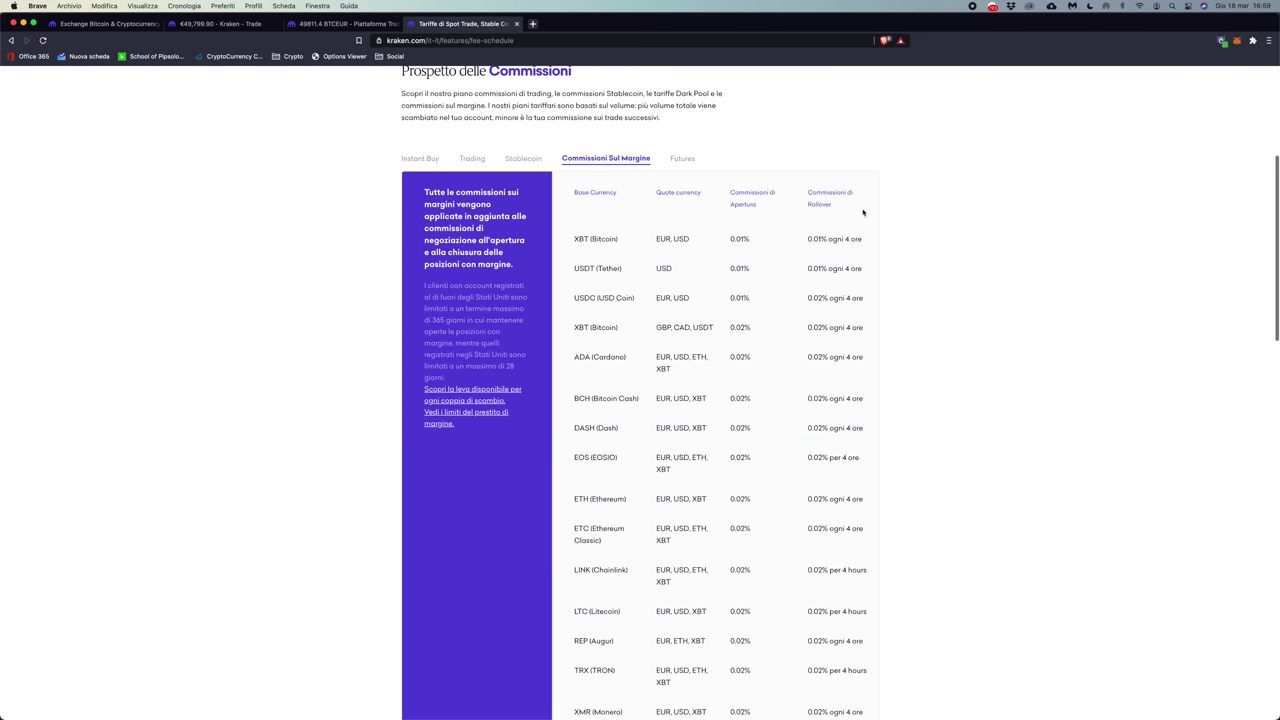
double_click(737, 239)
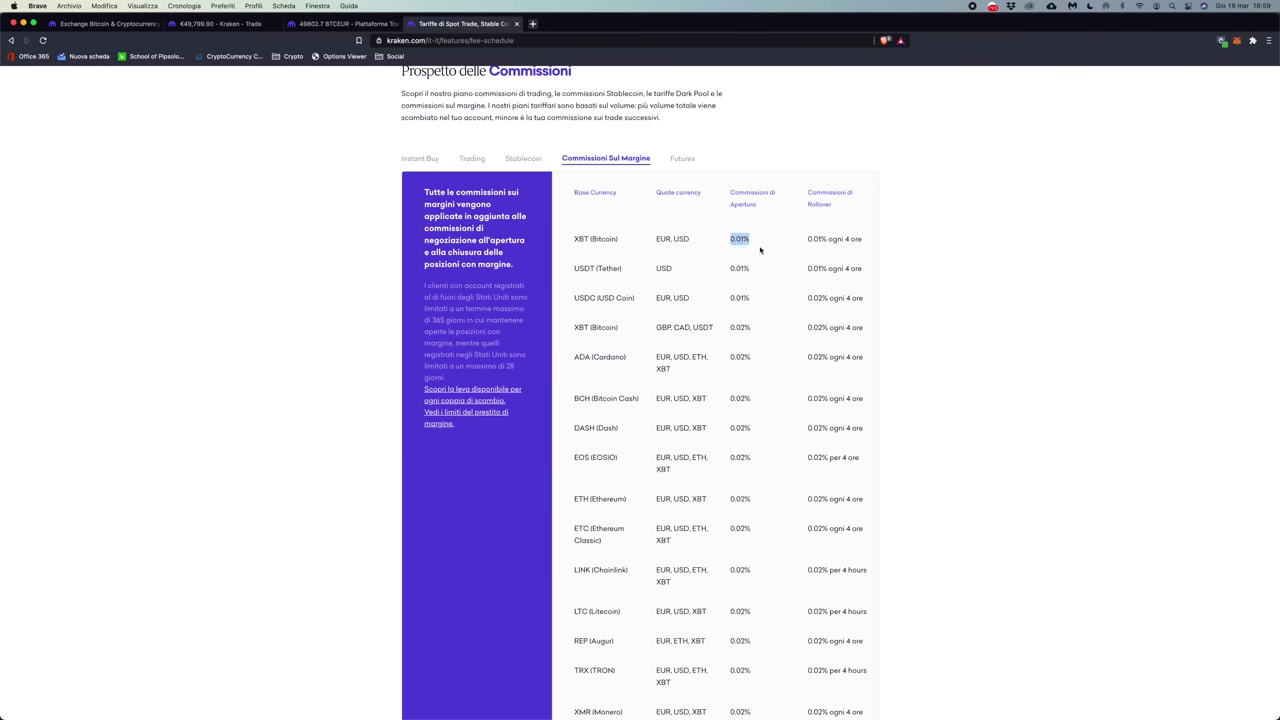
left_click(1013, 349)
left_click_drag(807, 240, 862, 240)
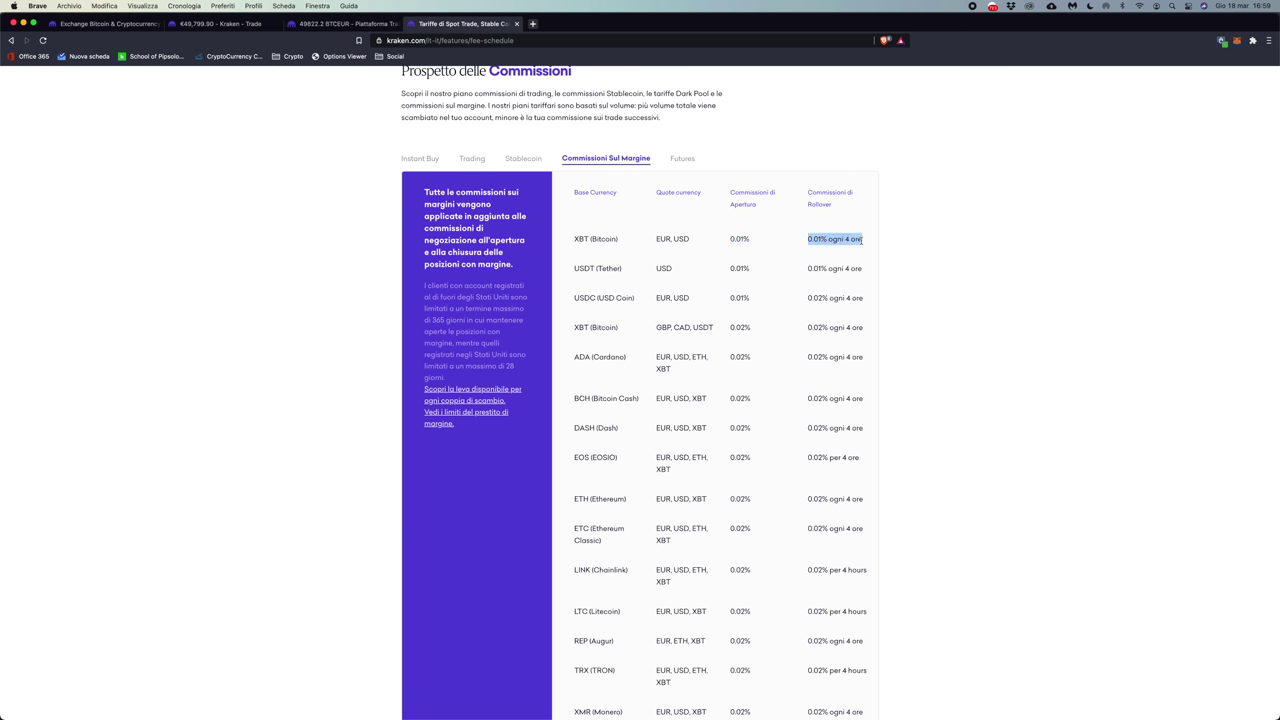
scroll(915, 330, "down", 2)
scroll(915, 332, "up", 2)
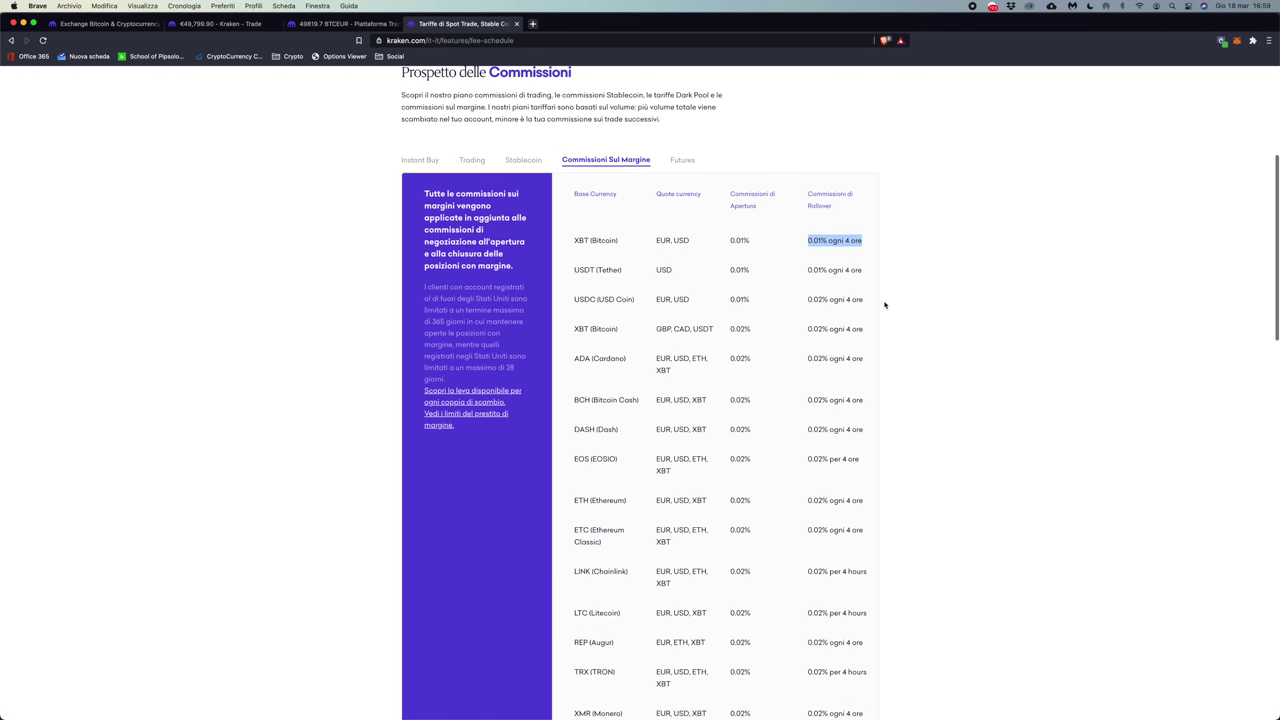
left_click(839, 258)
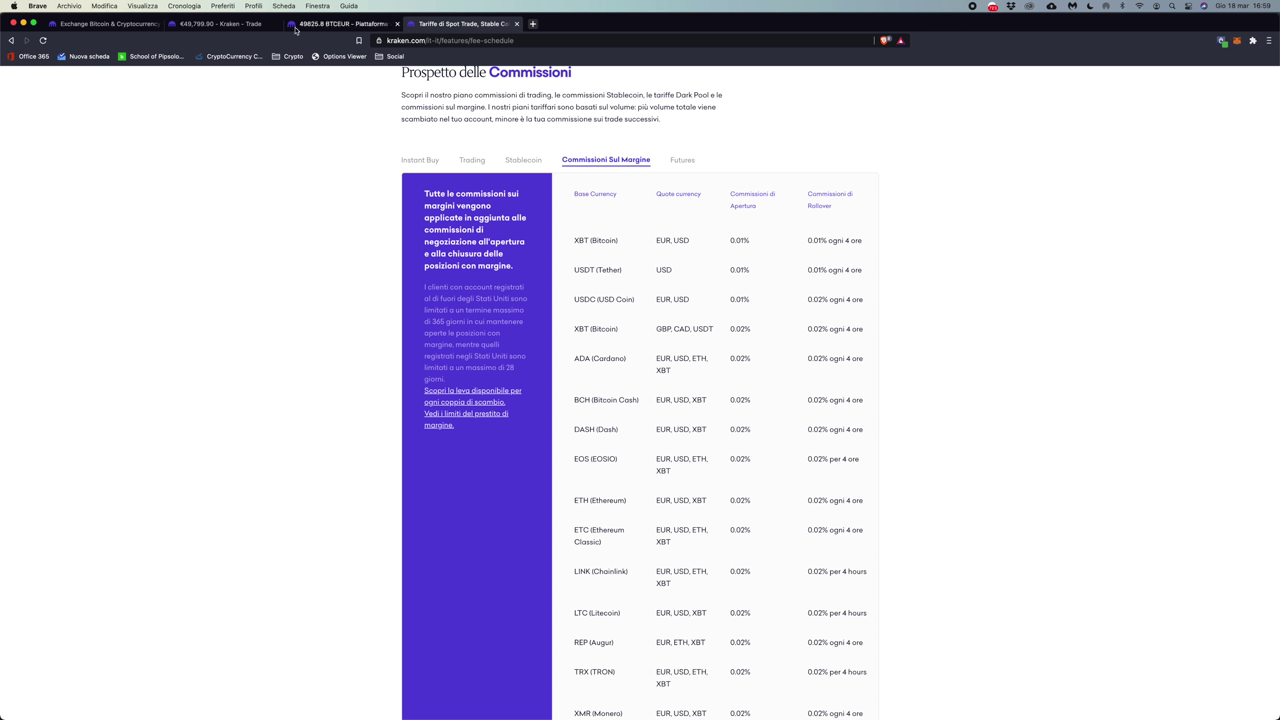
- Return to the Intermediate order form and try the Personalizzato start and XBT fee currency, restoring Adesso and EUR
left_click(345, 23)
left_click(217, 23)
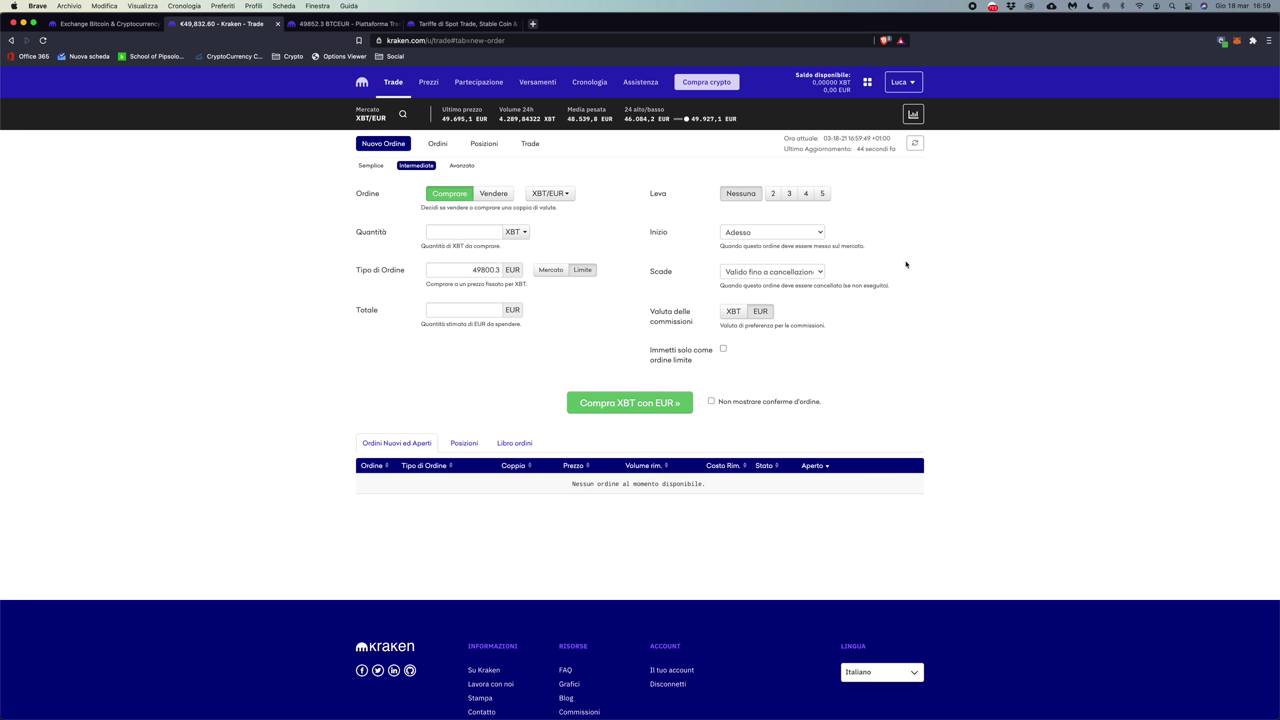
left_click(775, 238)
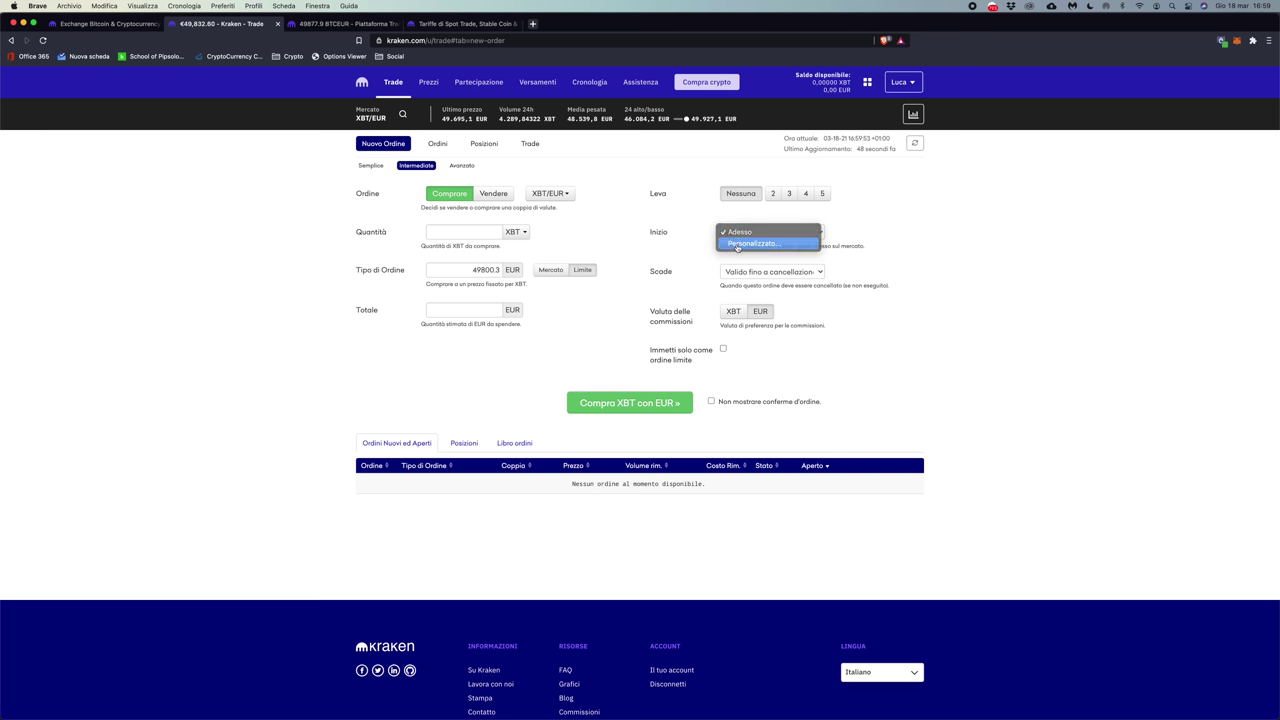
left_click(752, 243)
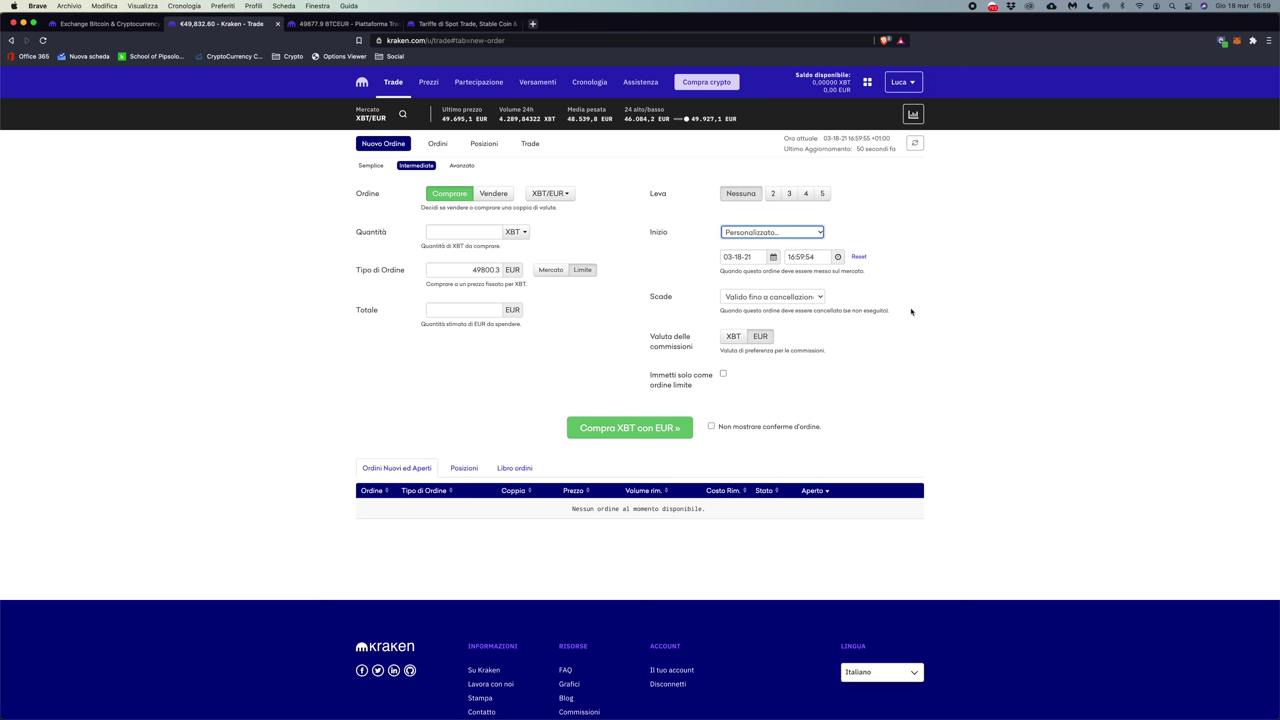
left_click(778, 238)
left_click(740, 221)
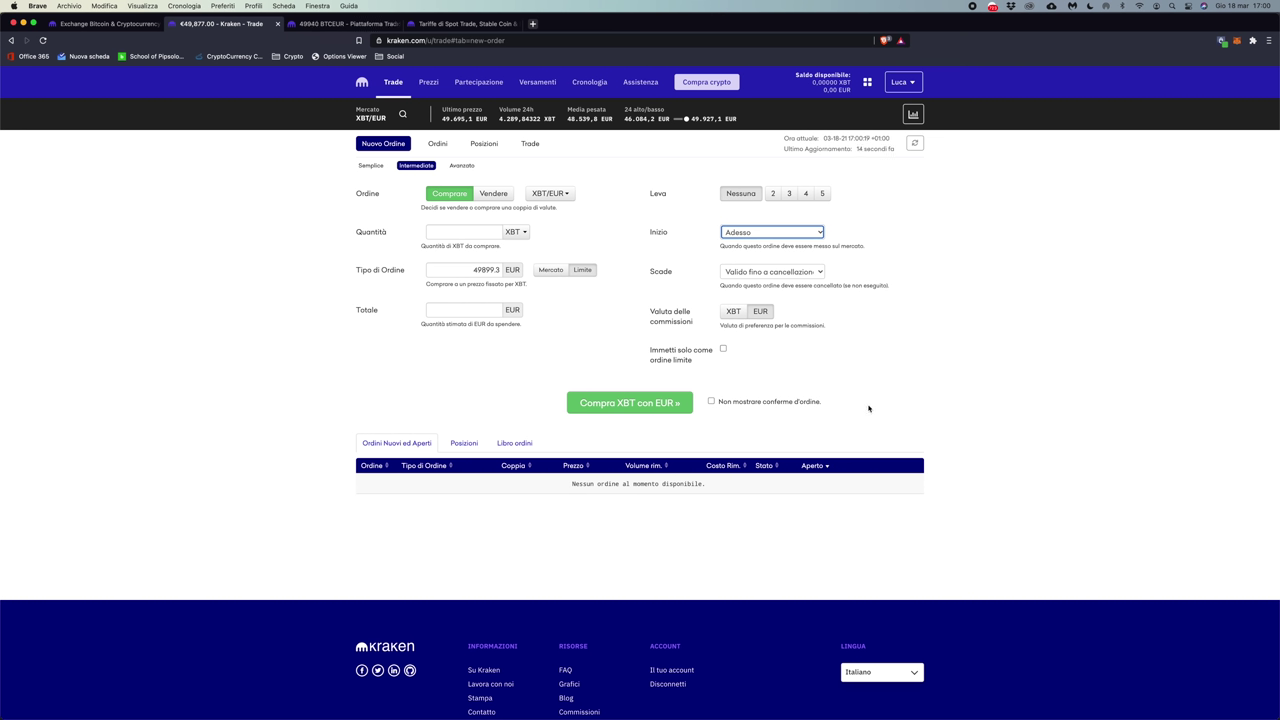
left_click(737, 314)
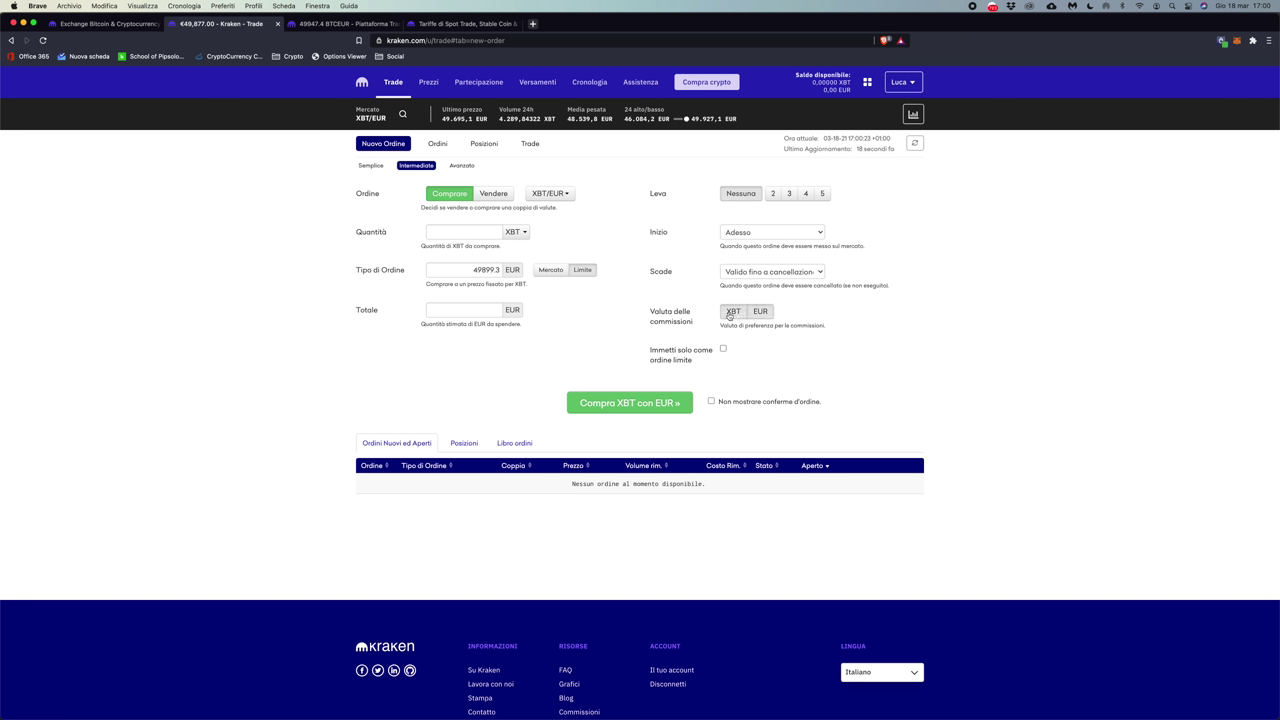
left_click(760, 314)
- Show the Avanzato order form and view the primary order's available order types, keeping Limite
left_click(461, 168)
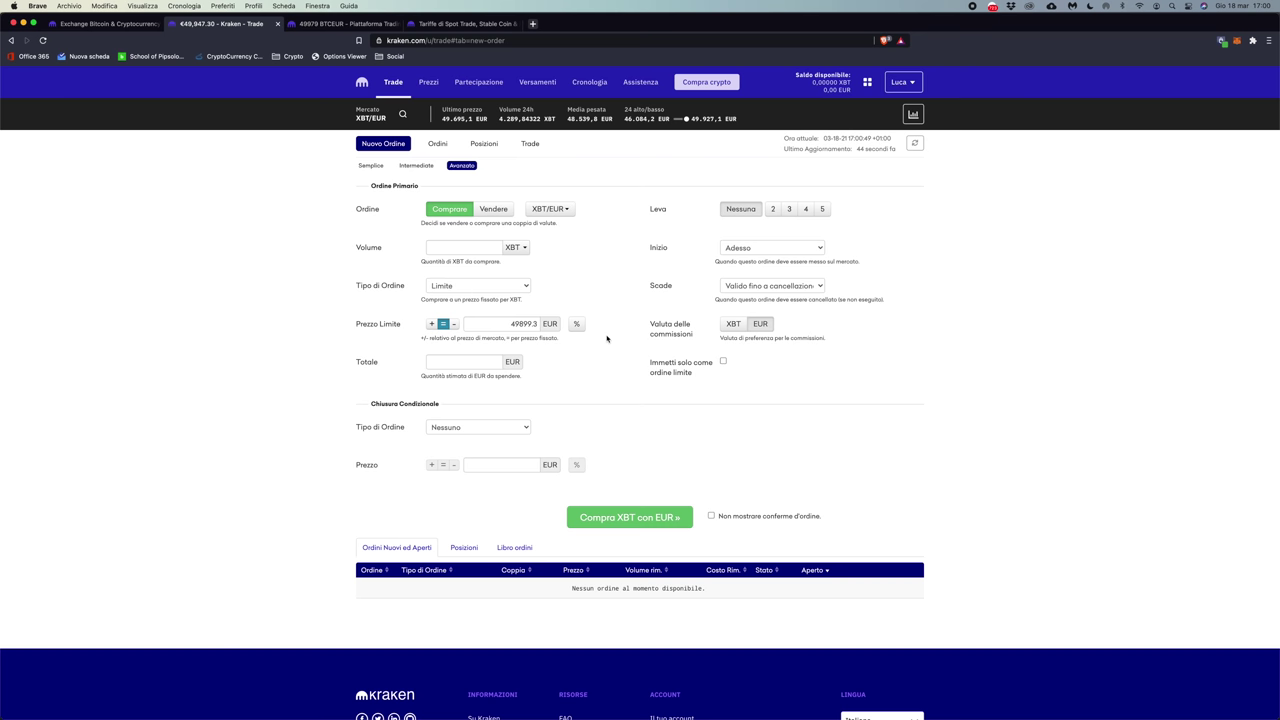
left_click(503, 285)
left_click(560, 287)
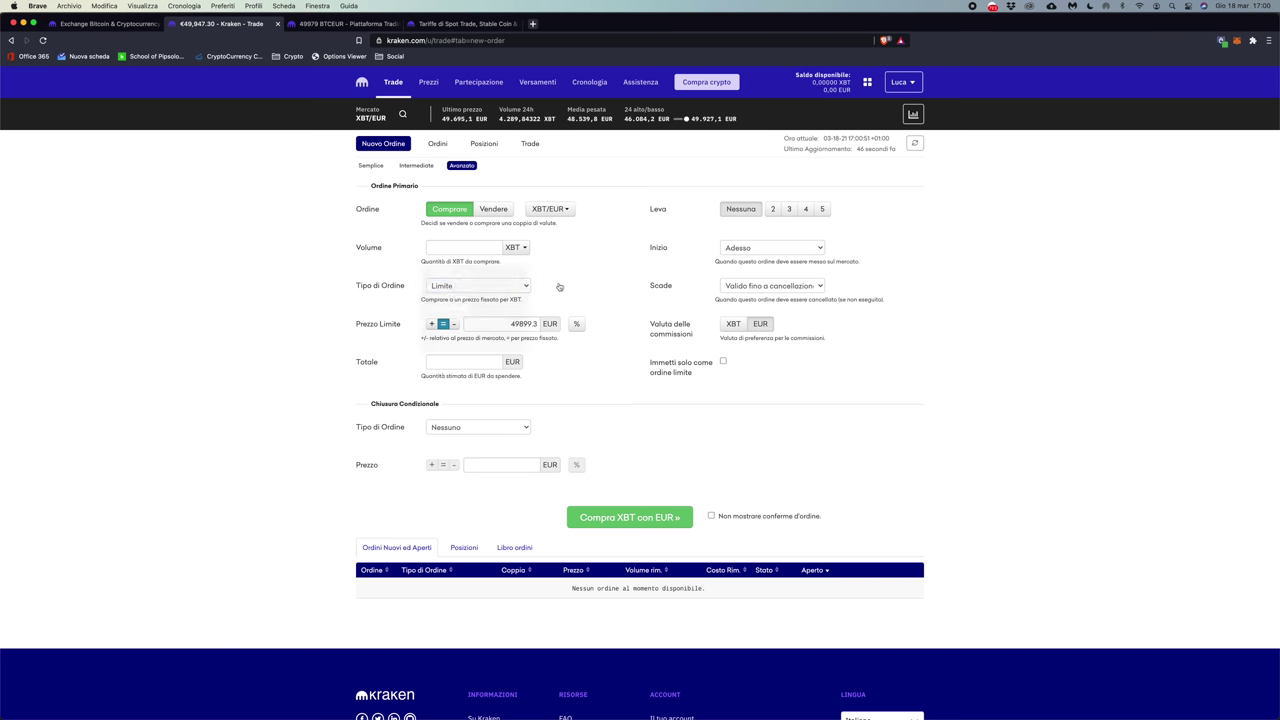
- Review the primary order types, then set the buy order to Mercato with a volume of 1 XBT
left_click(510, 286)
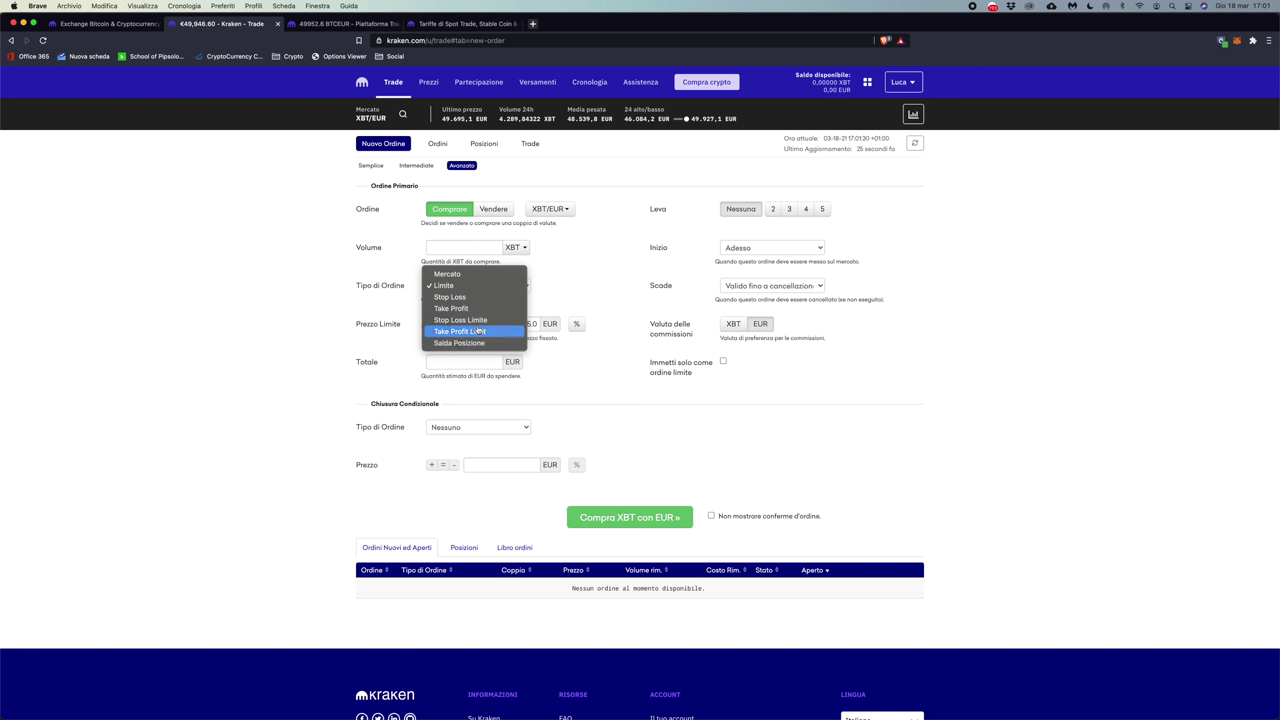
left_click(586, 264)
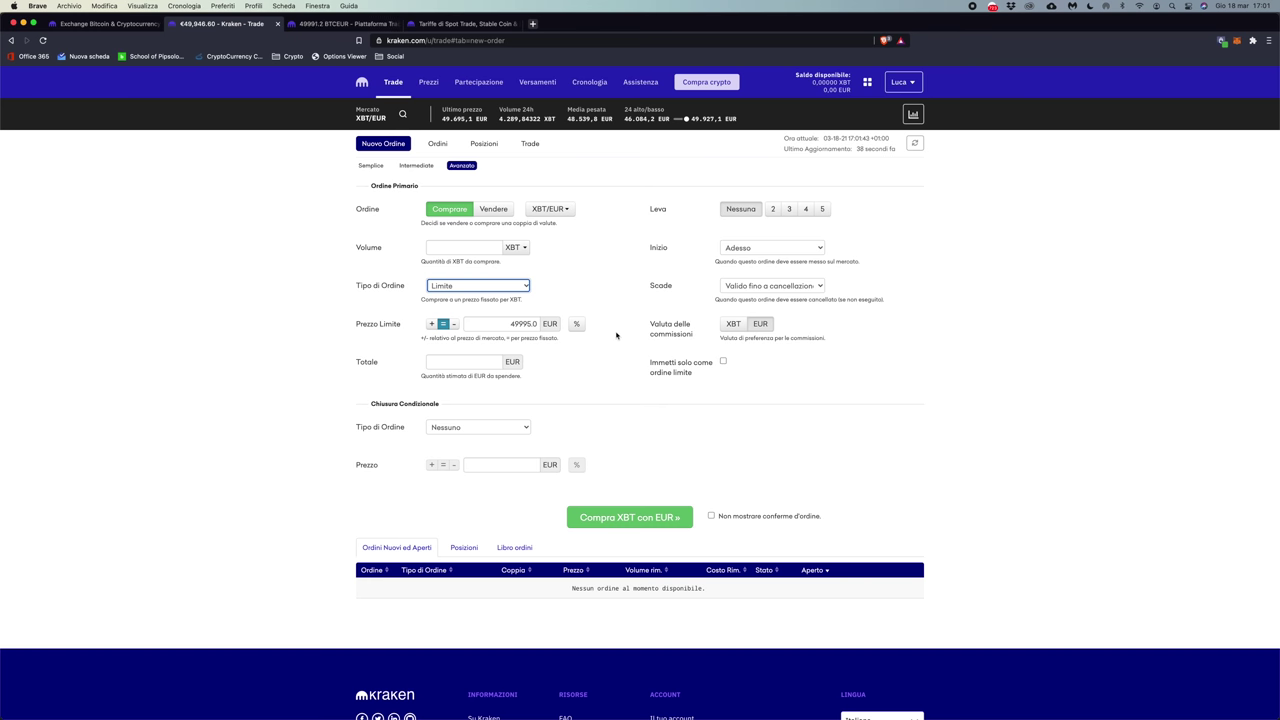
left_click(442, 288)
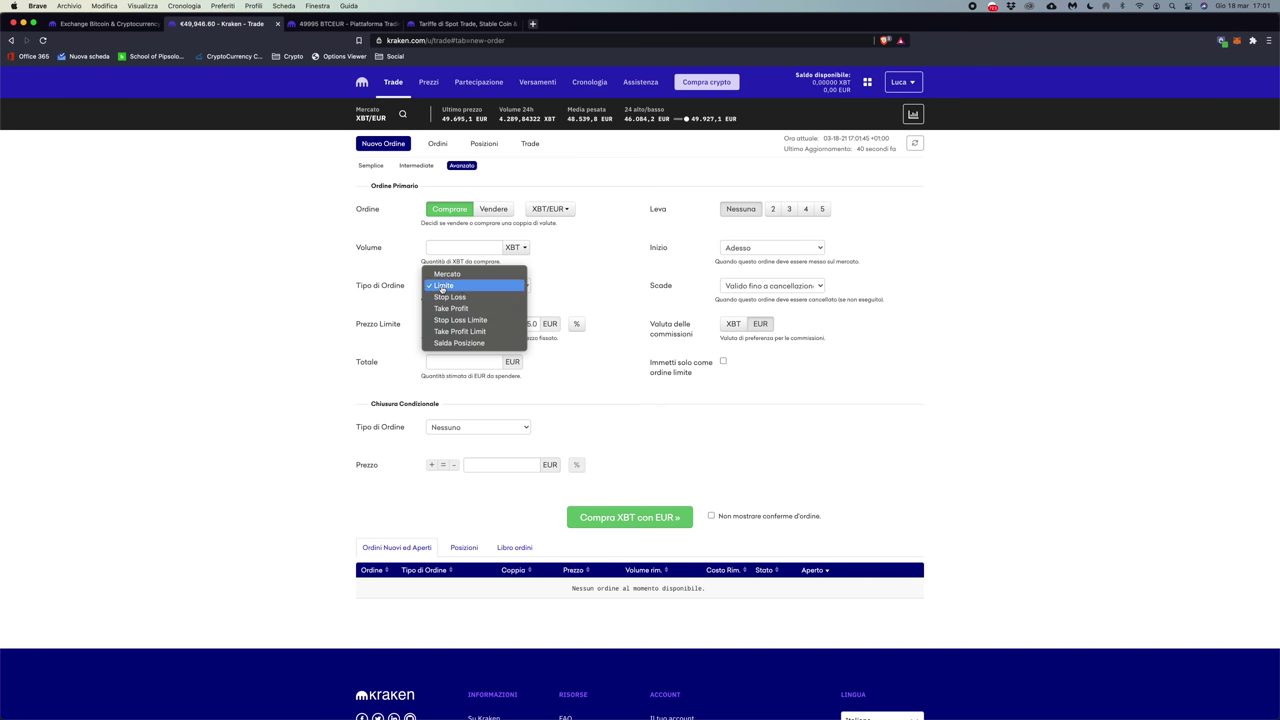
left_click(455, 276)
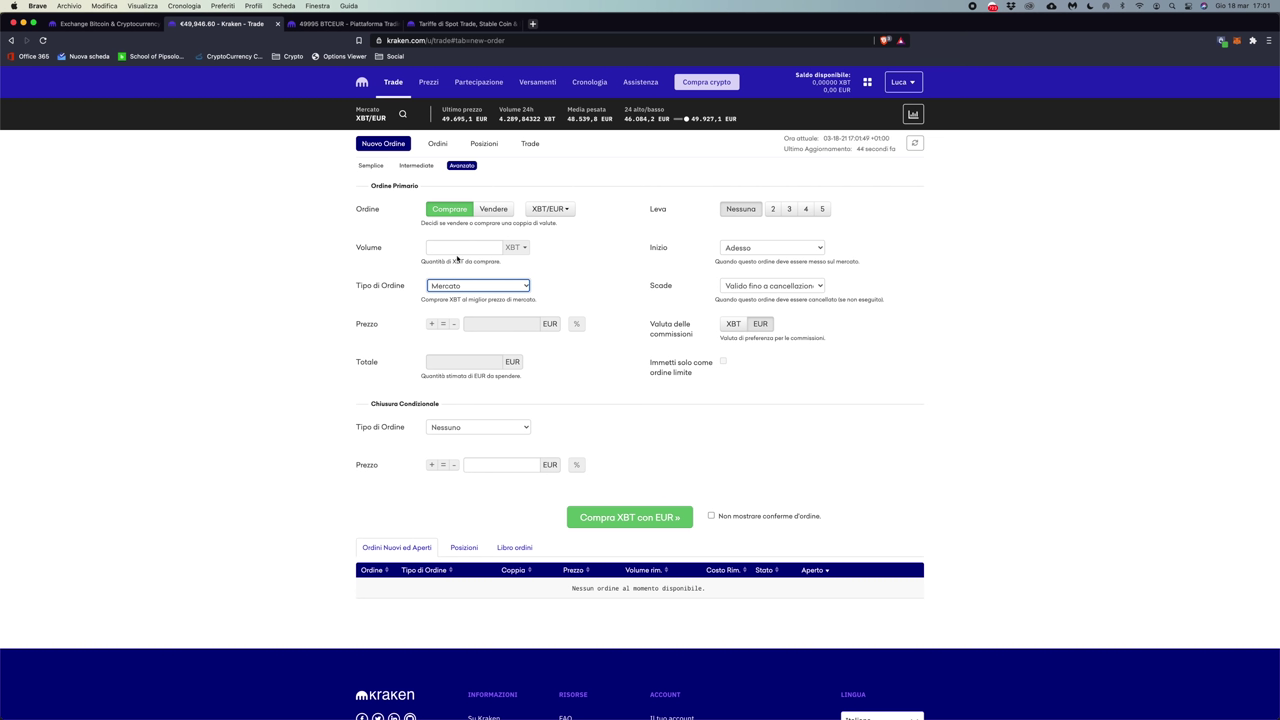
left_click(458, 252)
type("1")
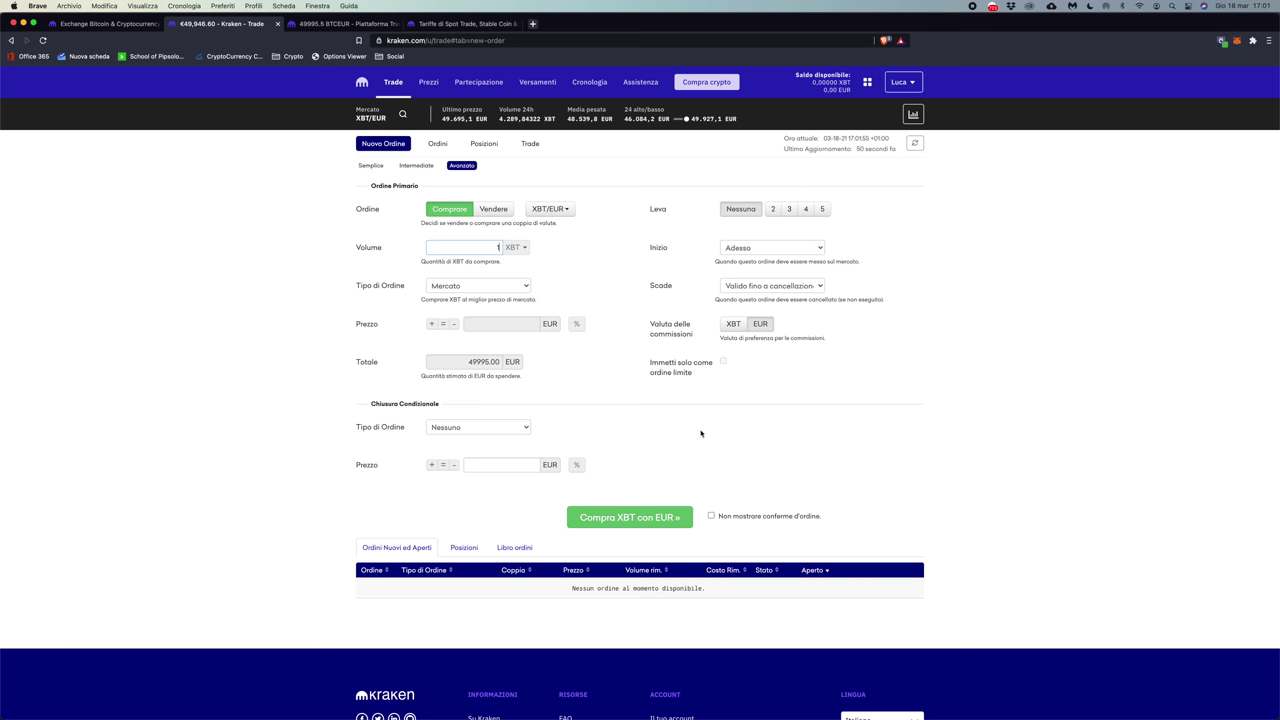
- Under Chiusura Condizionale, choose Stop Loss and set the stop price to 45000 EUR
scroll(701, 433, "down", 1)
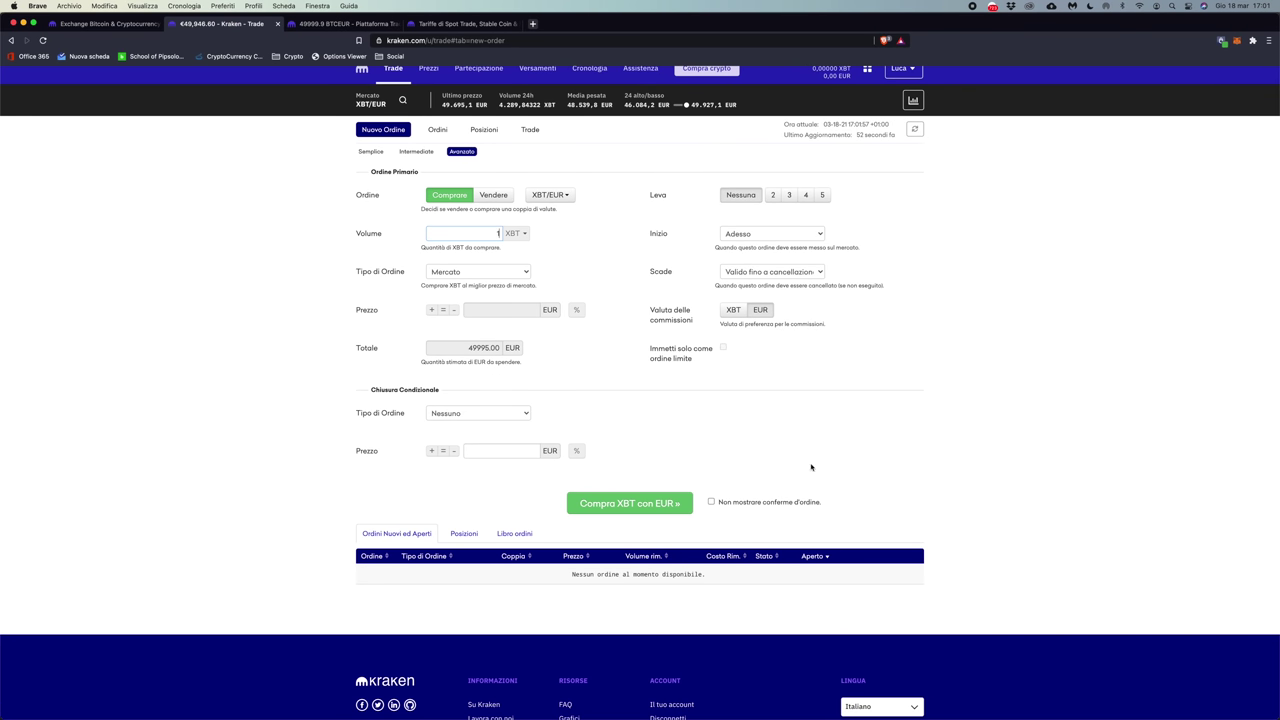
scroll(811, 467, "down", 1)
left_click(445, 392)
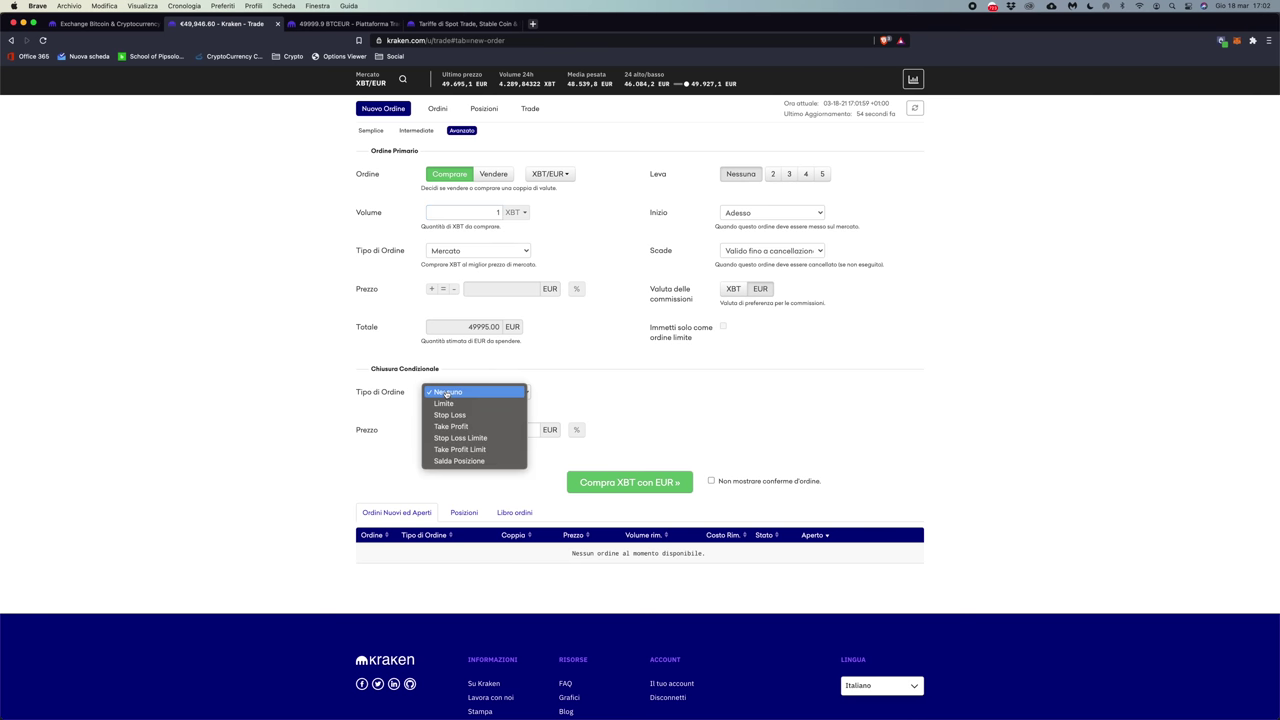
left_click(510, 415)
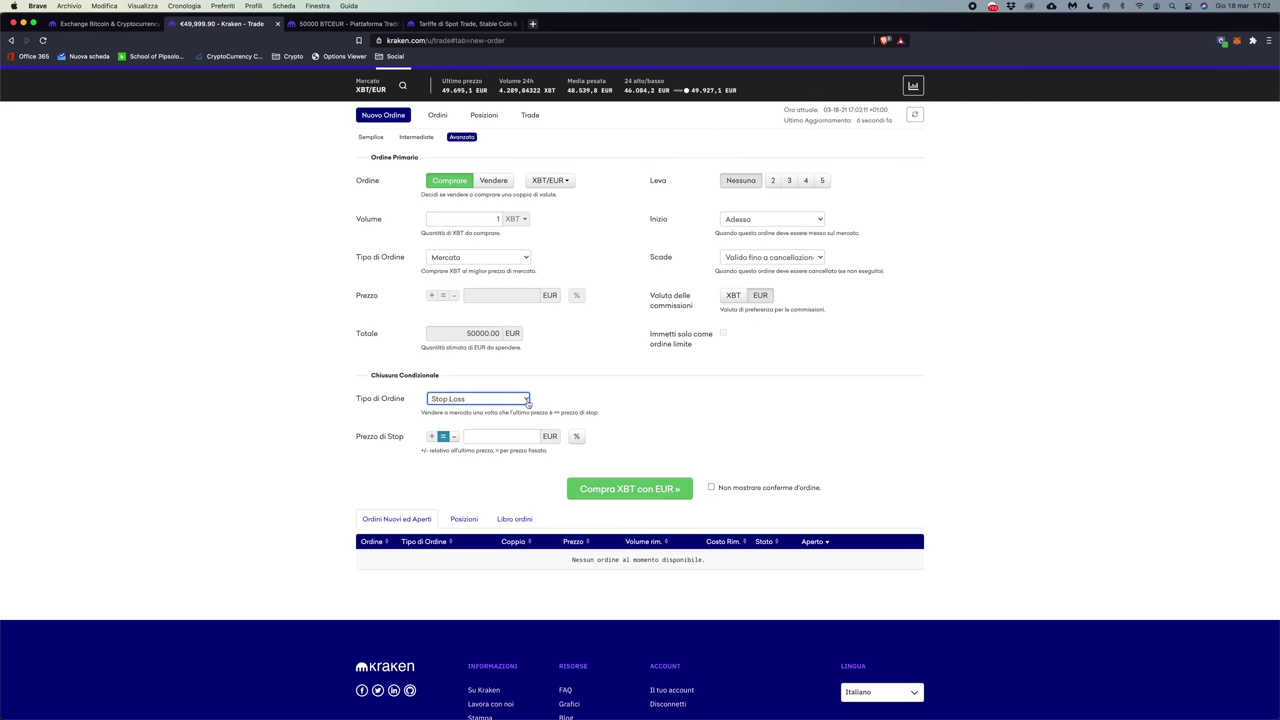
left_click(515, 436)
type("45000")
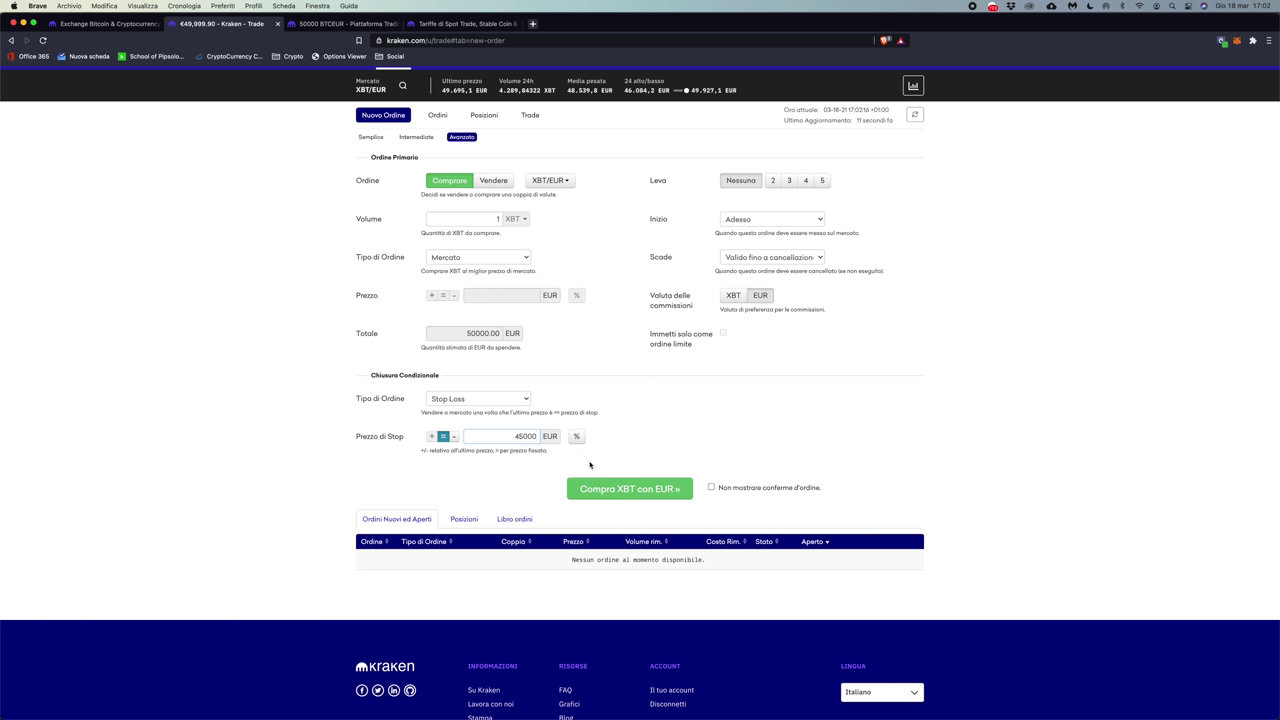
- Make the stop price relative below the last price, trying an offset of 1000 EUR and setting it to 5%
left_click(452, 439)
key("Tab")
type("1000")
left_click(577, 437)
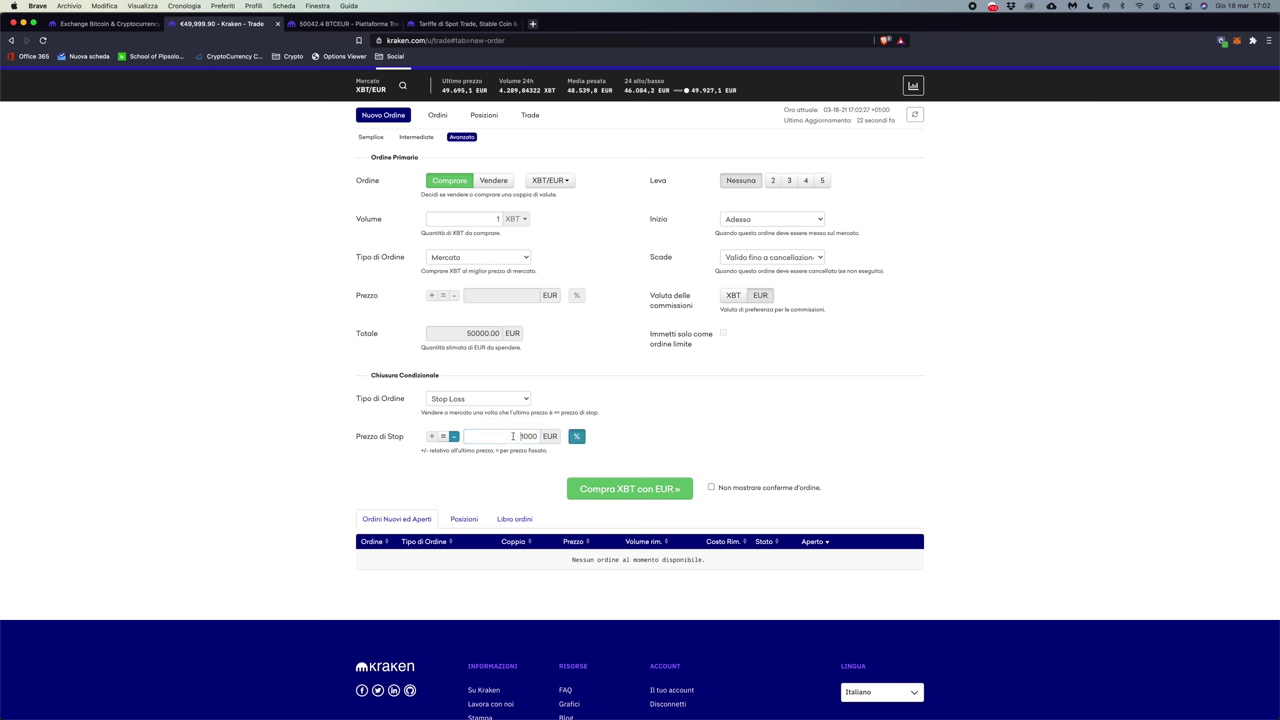
double_click(513, 436)
type("5")
- Change the conditional close to Take Profit and the primary order type to Stop Loss Limite
left_click(505, 403)
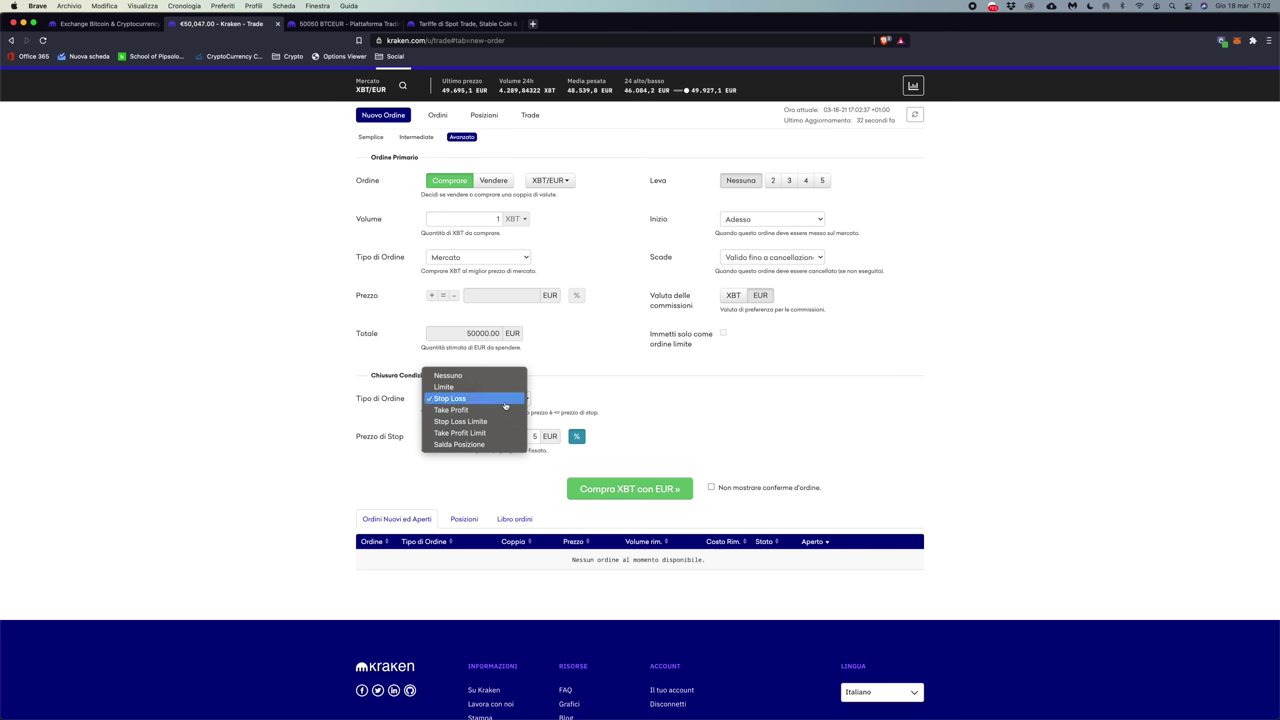
left_click(483, 412)
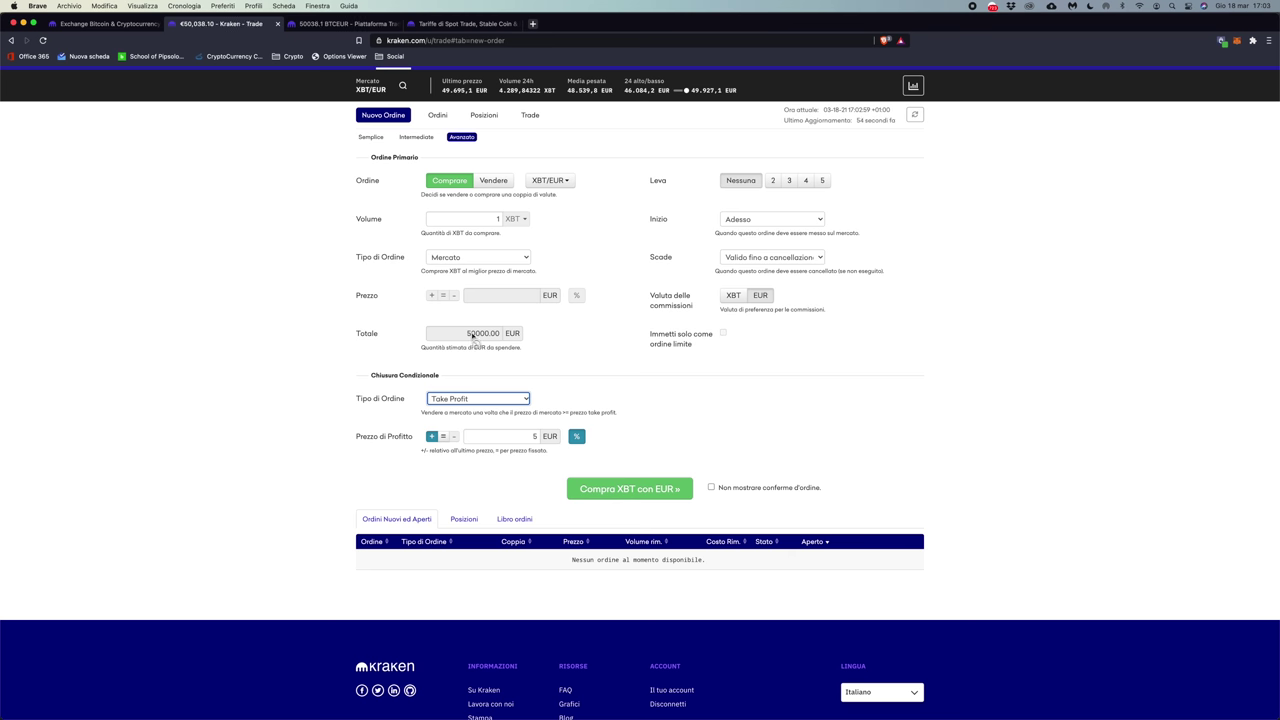
left_click(477, 257)
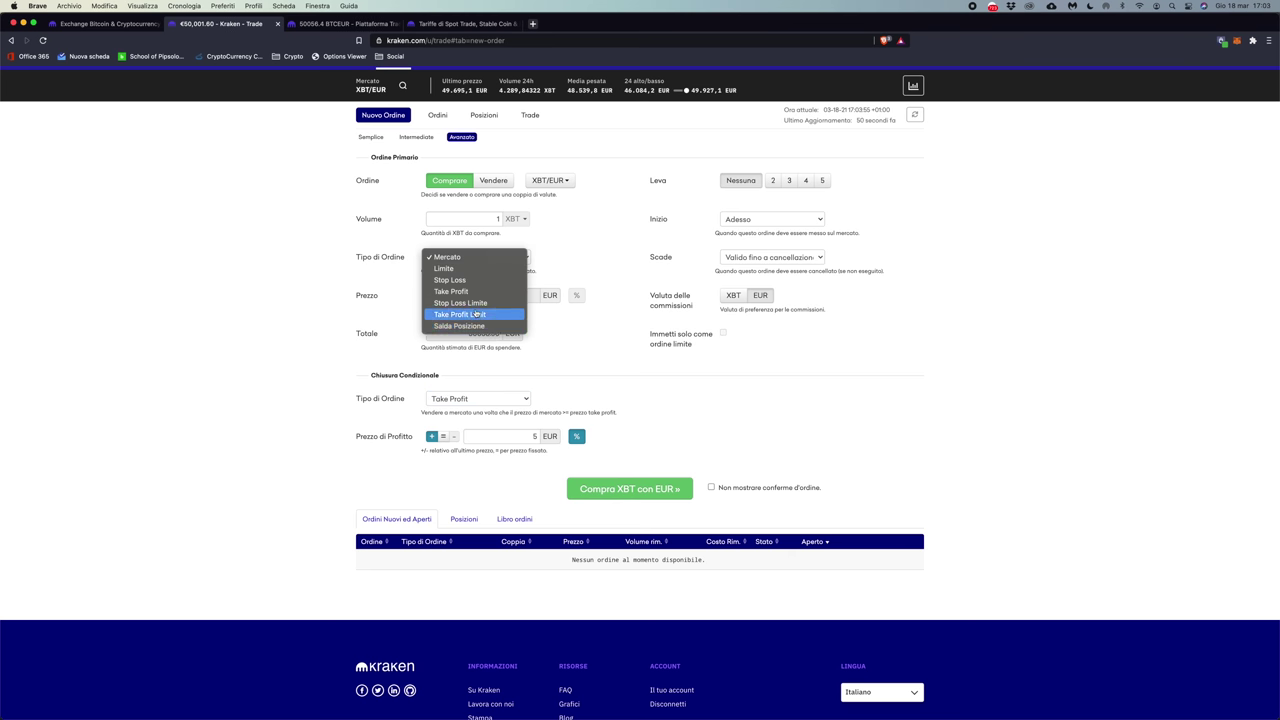
left_click(479, 304)
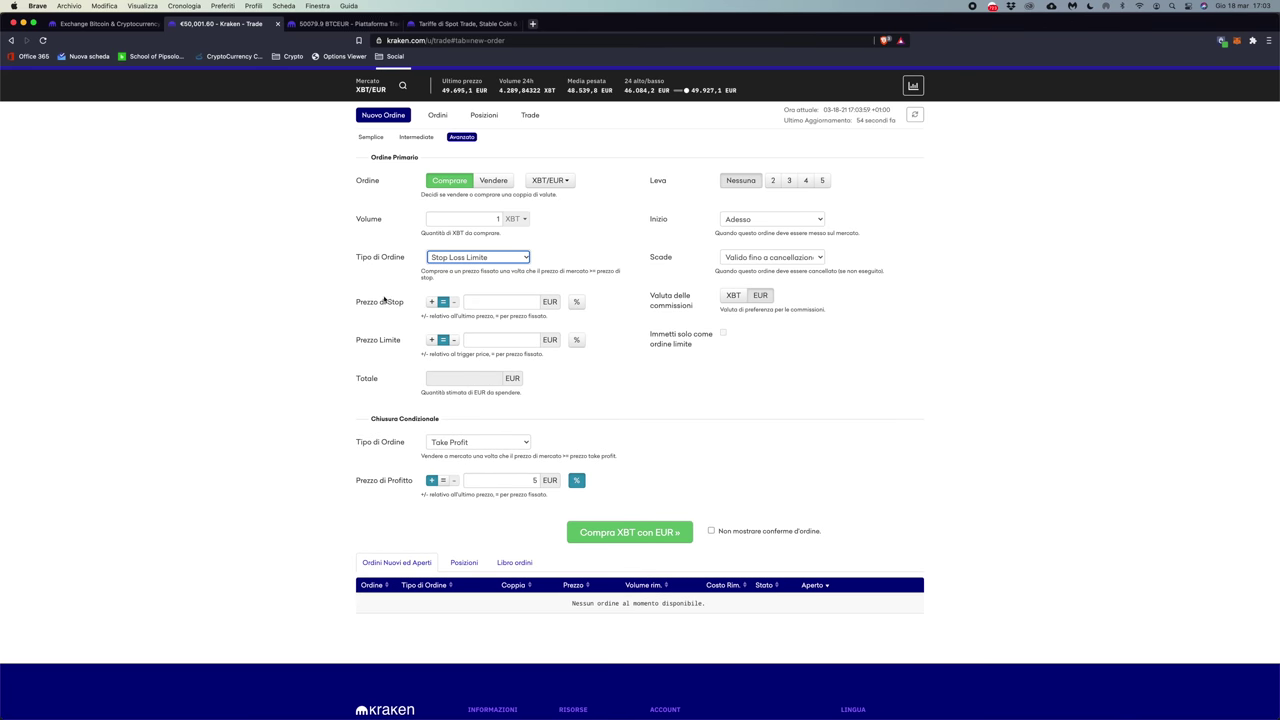
- Examine the Prezzo di Stop and Prezzo Limite fields of the Stop Loss Limite order
left_click_drag(357, 302, 411, 306)
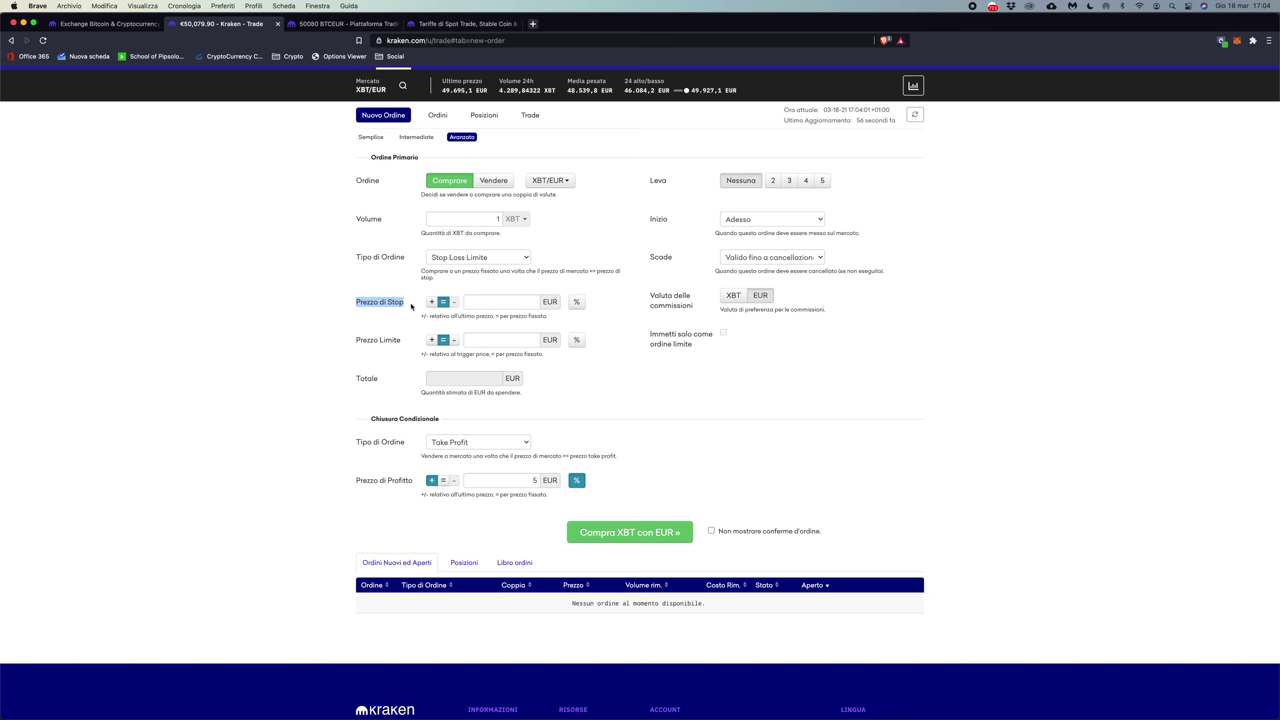
left_click_drag(357, 340, 403, 342)
scroll(407, 346, "up", 1)
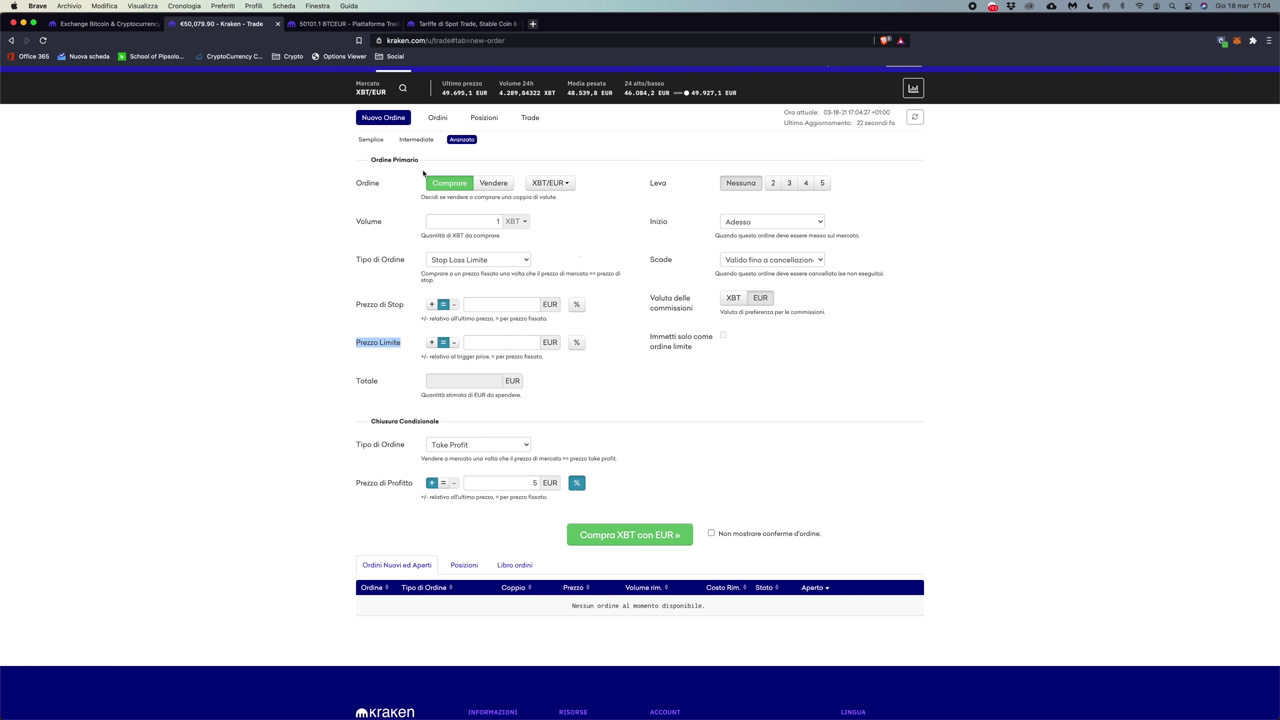
left_click(568, 222)
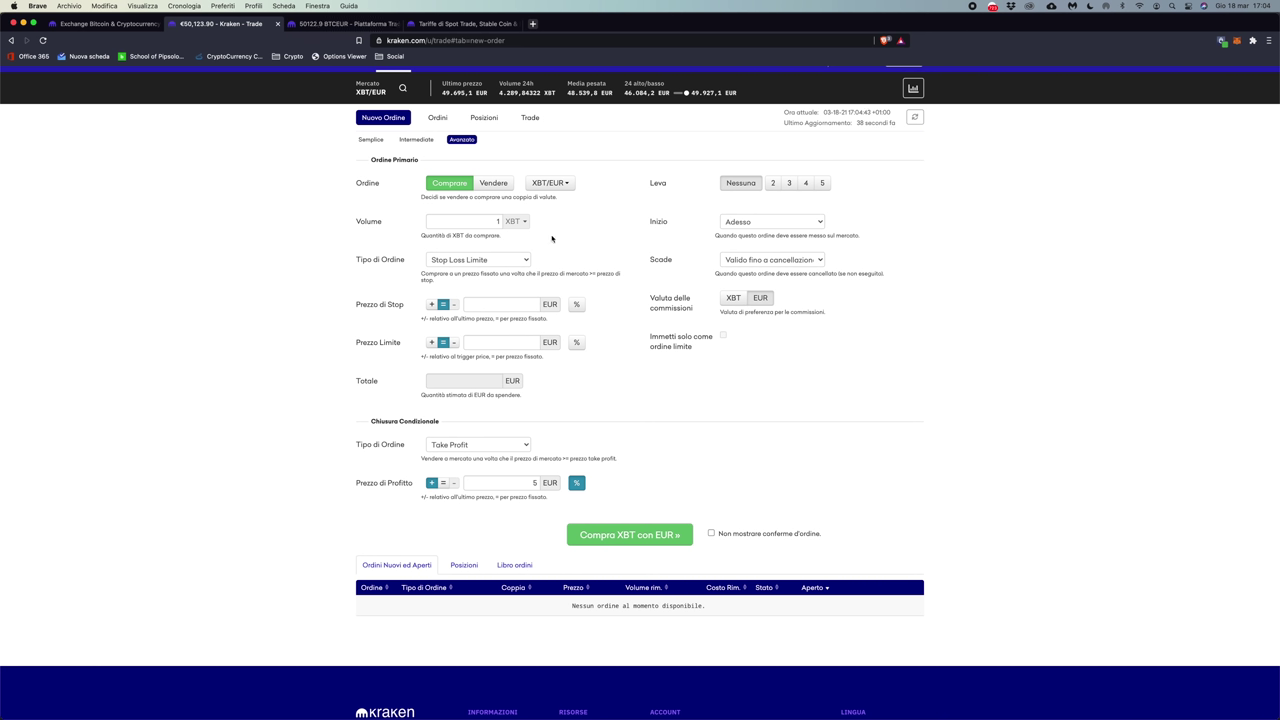
- Switch the primary order to Vendere and view its order types, keeping Stop Loss Limite
left_click(495, 183)
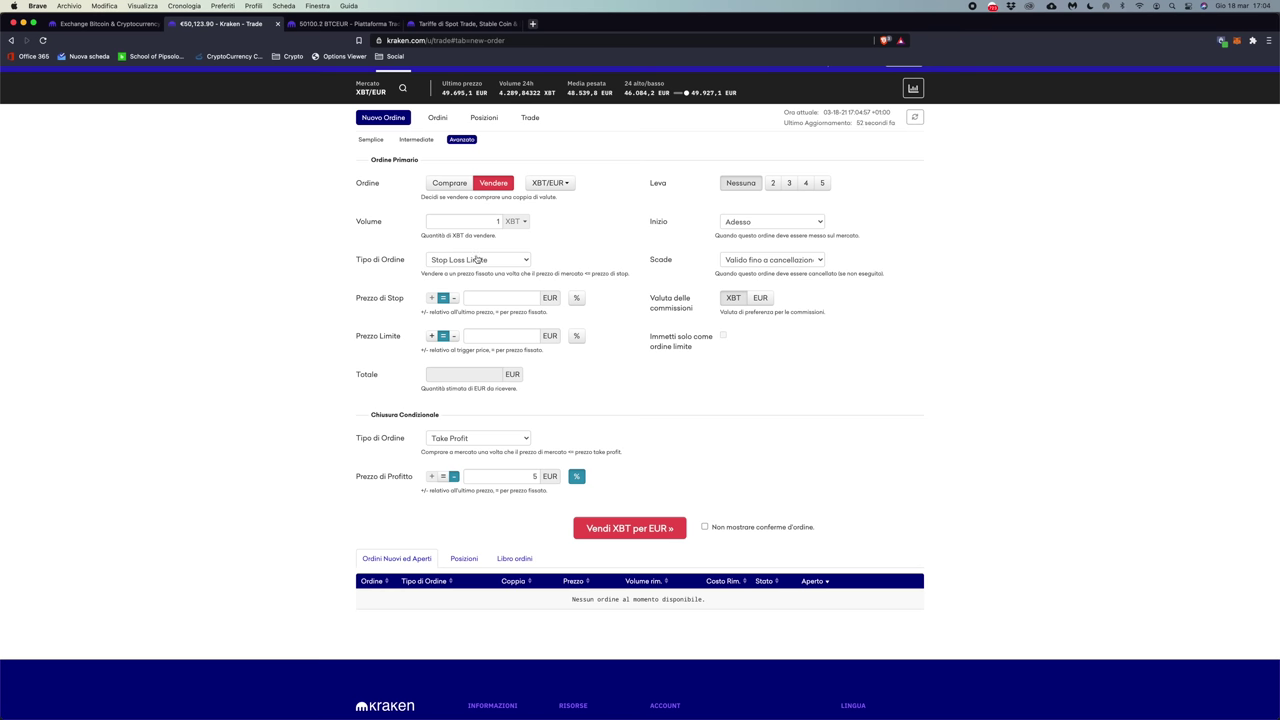
left_click(480, 259)
scroll(957, 316, "down", 1)
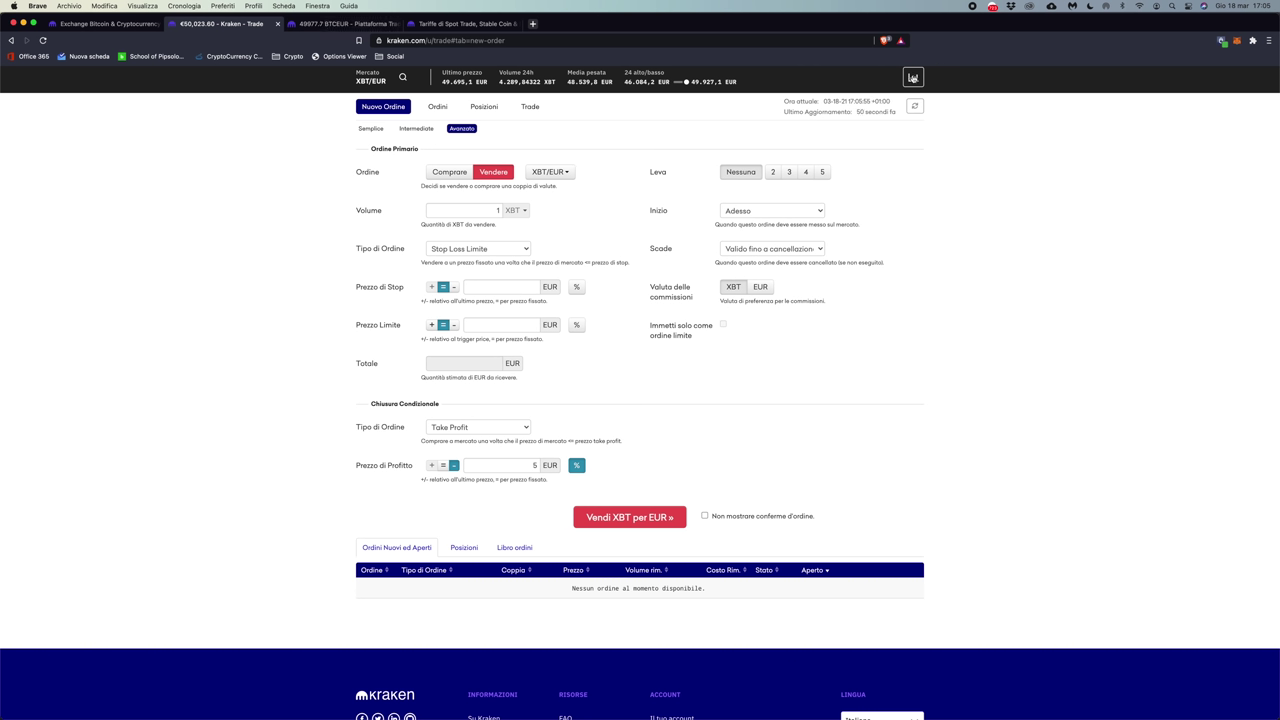
- Switch to the trading platform's BTCEUR chart, browse the full list of market pairs and close it
left_click(912, 77)
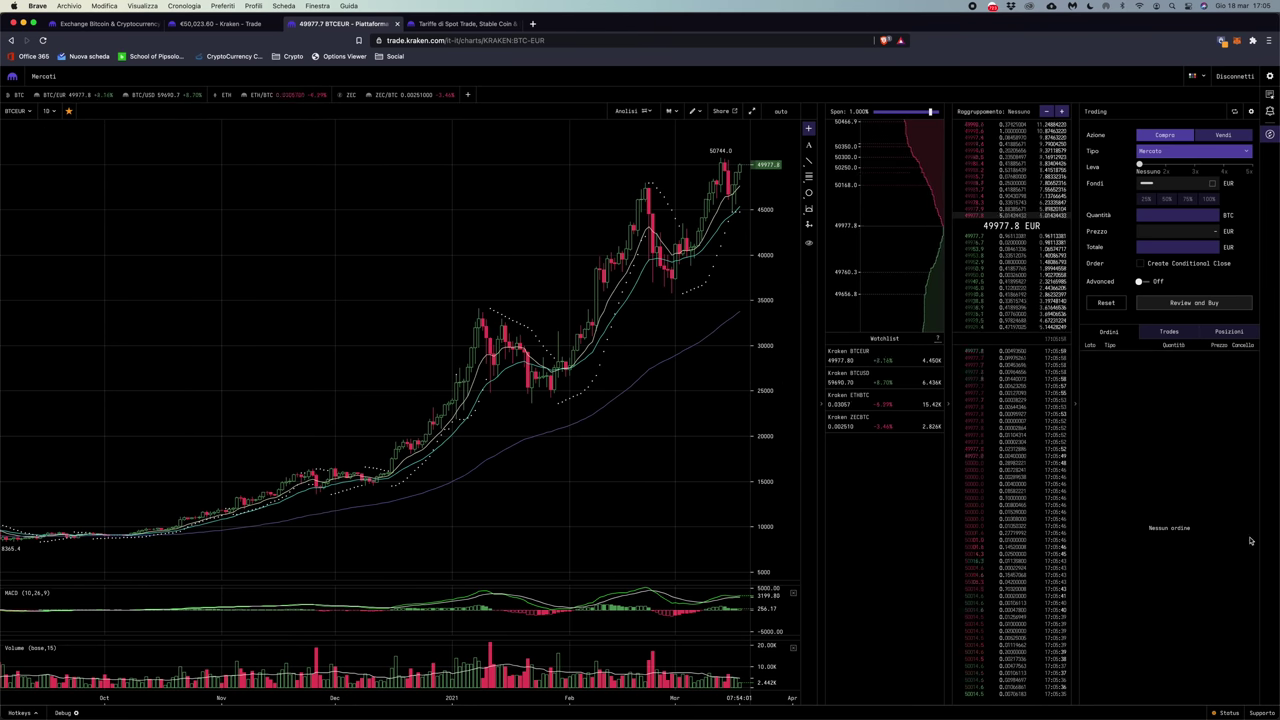
left_click(18, 112)
left_click(15, 112)
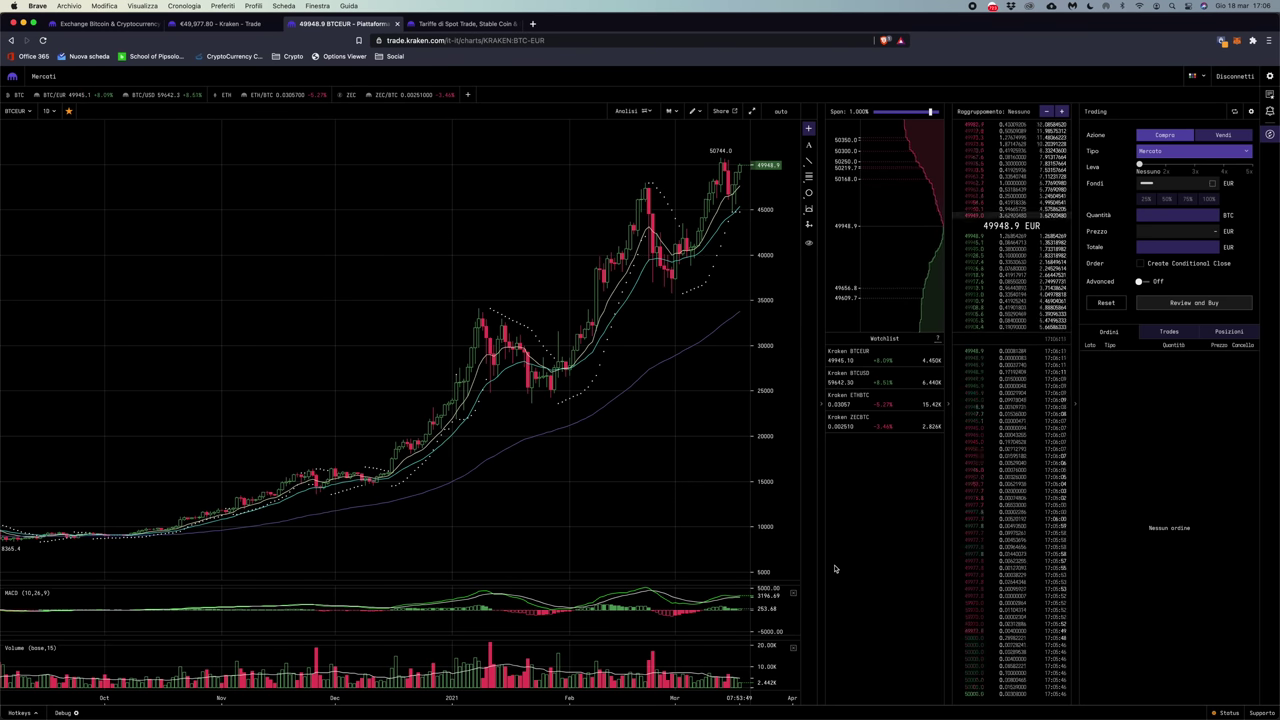
left_click(15, 112)
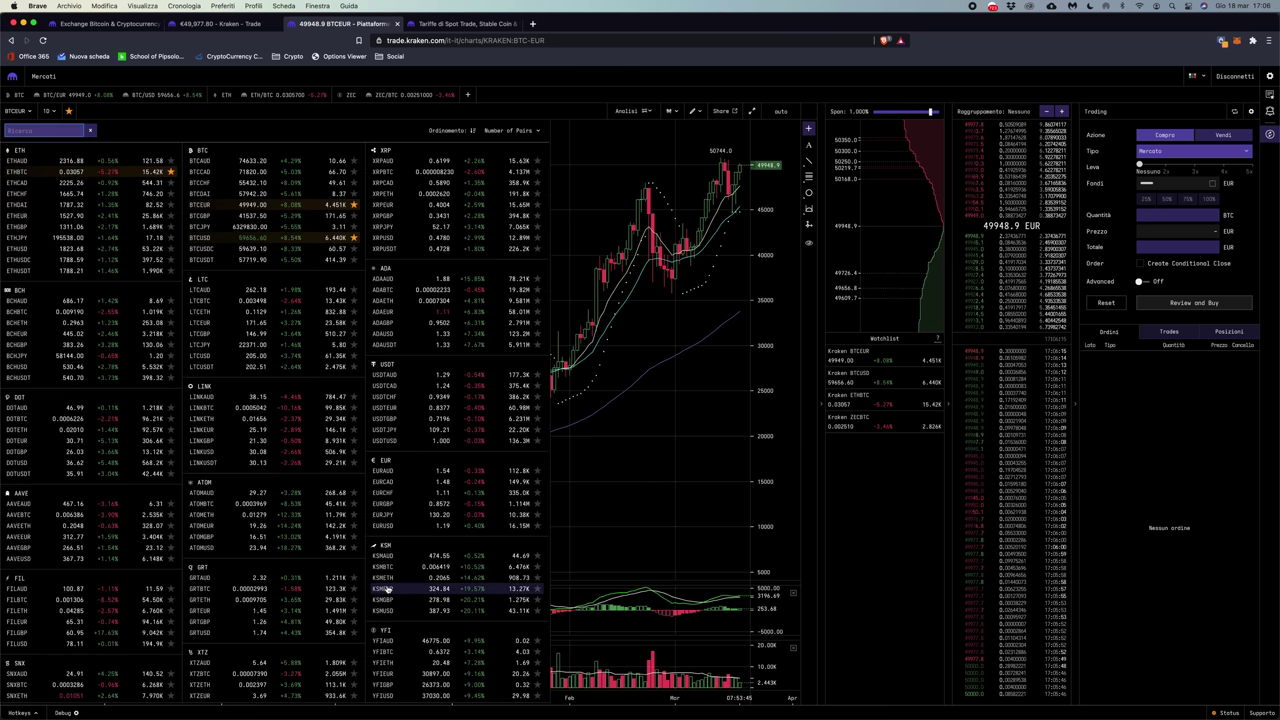
scroll(385, 589, "down", 15)
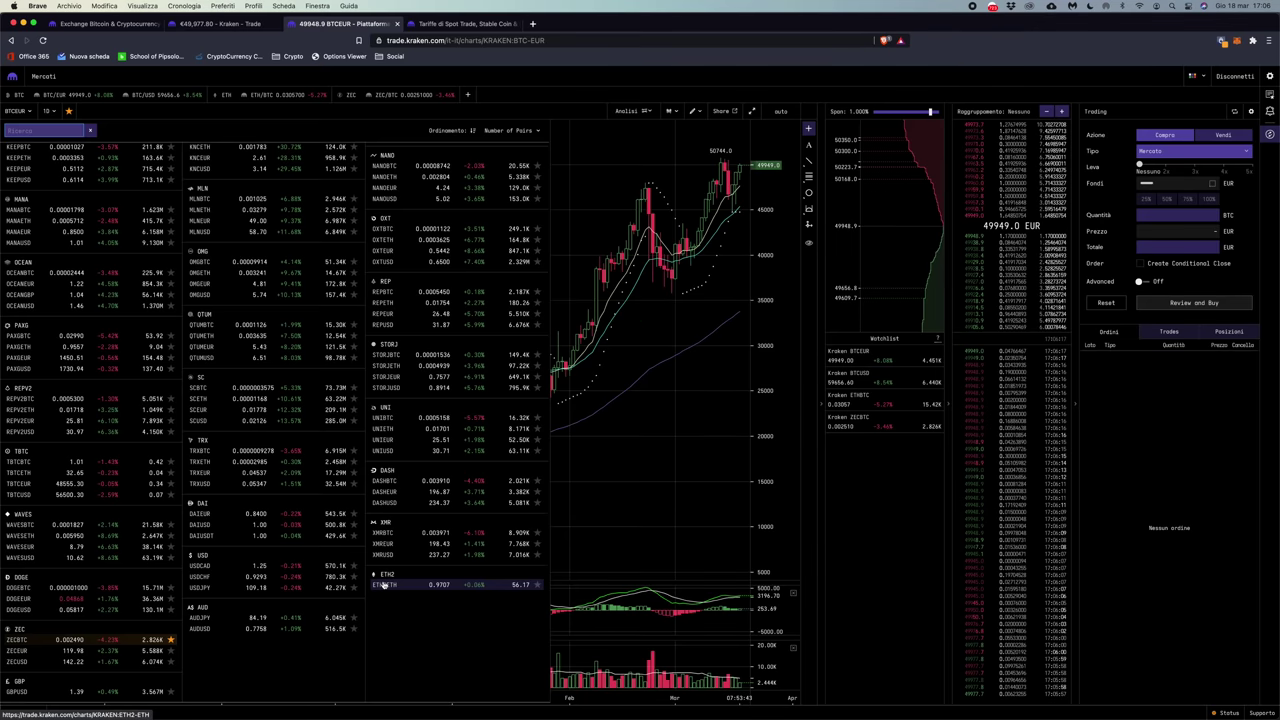
left_click(17, 111)
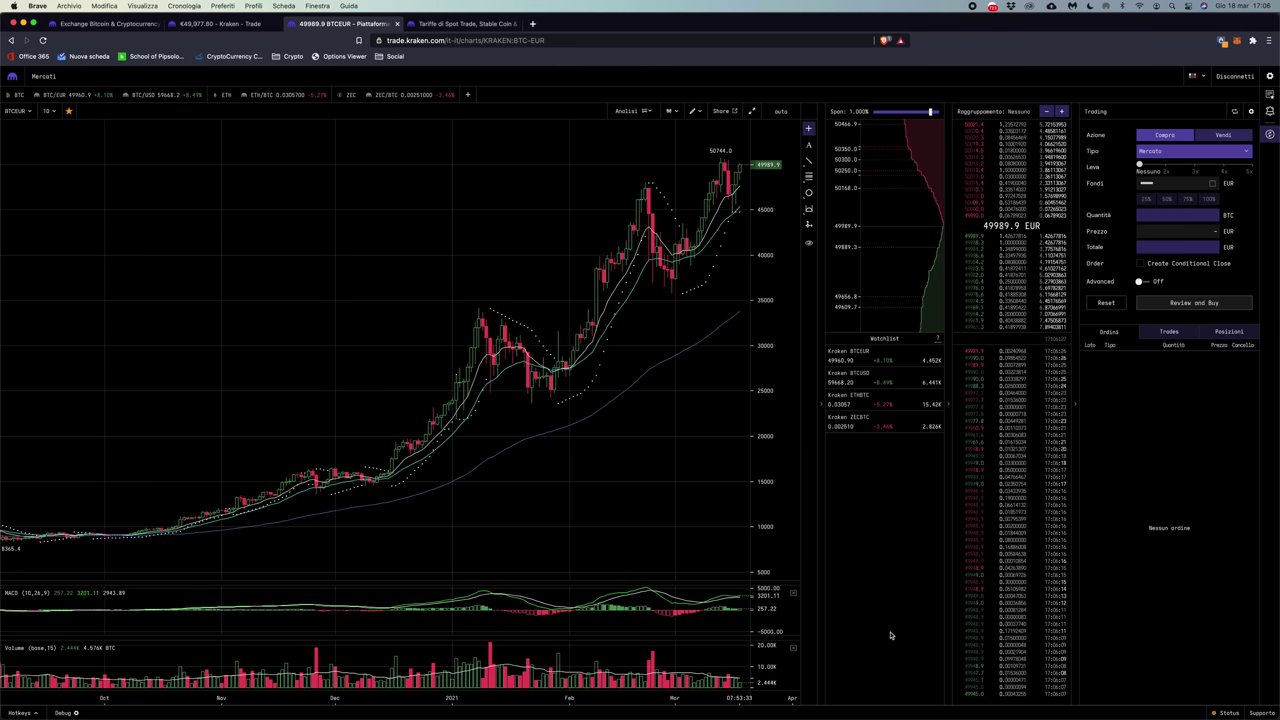
- Browse the chart's available analysis indicators and close the Analisi list
left_click(630, 111)
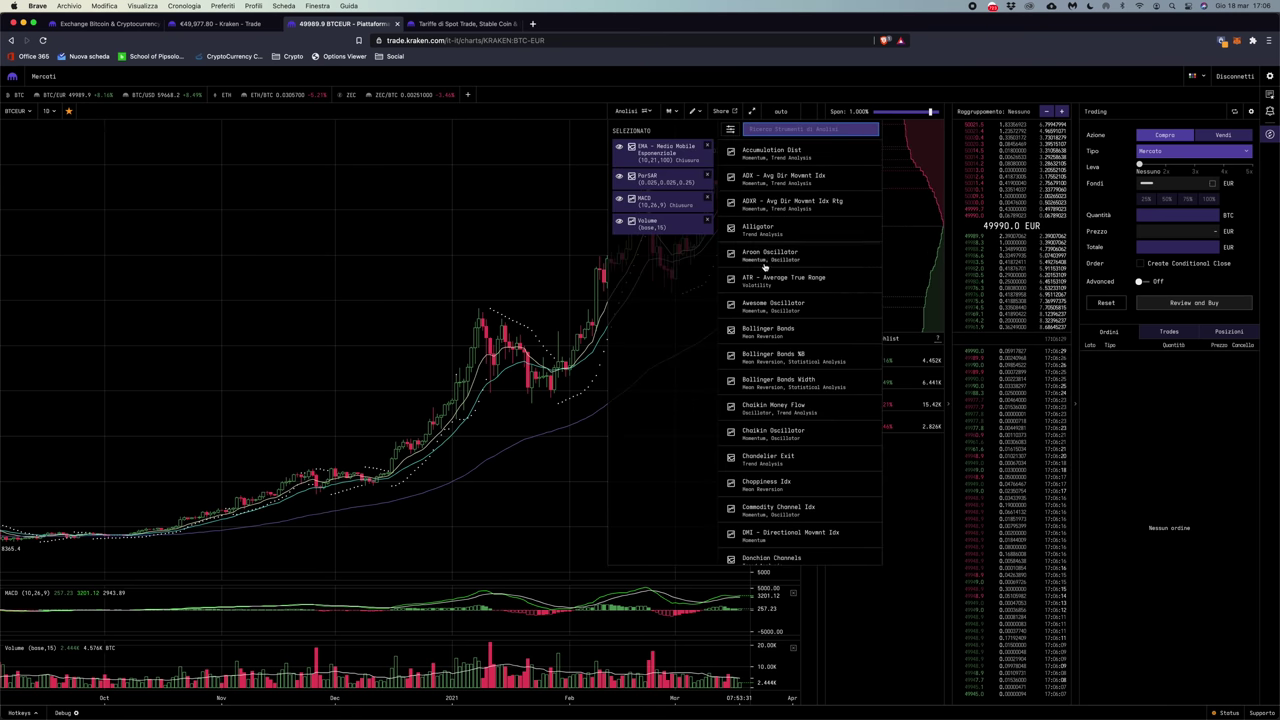
scroll(765, 266, "down", 15)
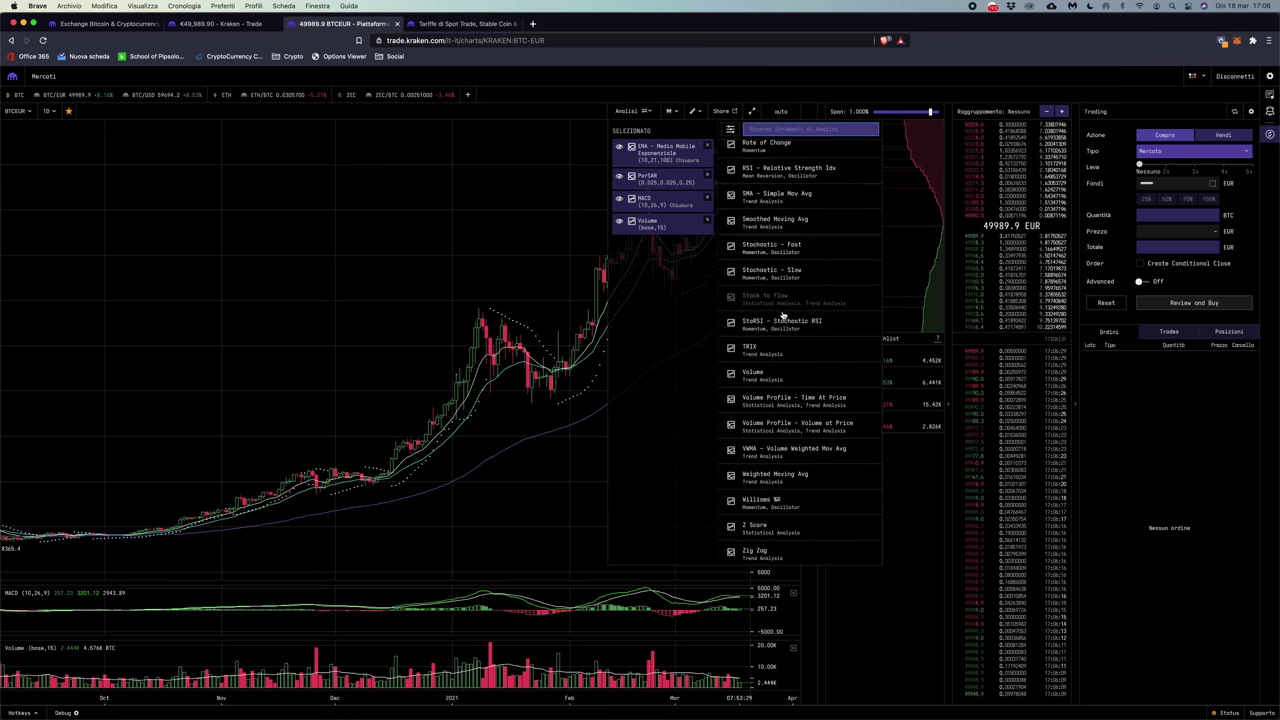
left_click(662, 111)
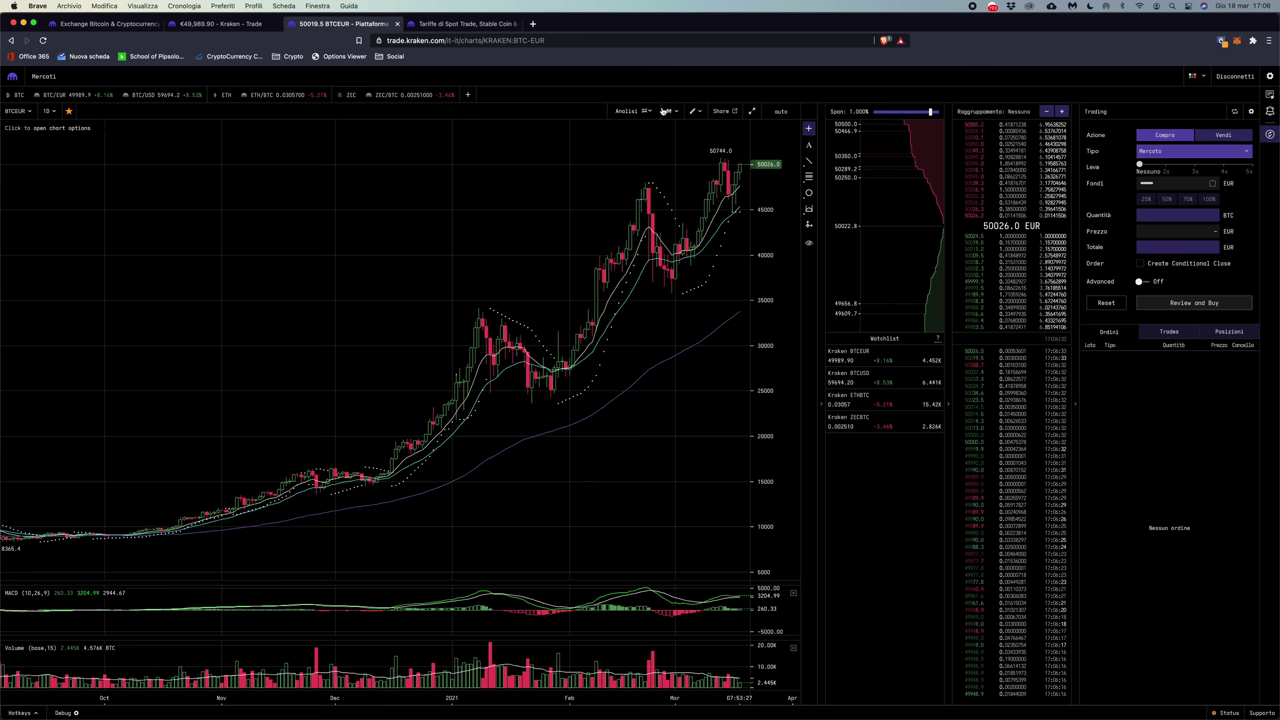
- View the chart style options and the drawing tool options, leaving both unchanged
left_click(676, 111)
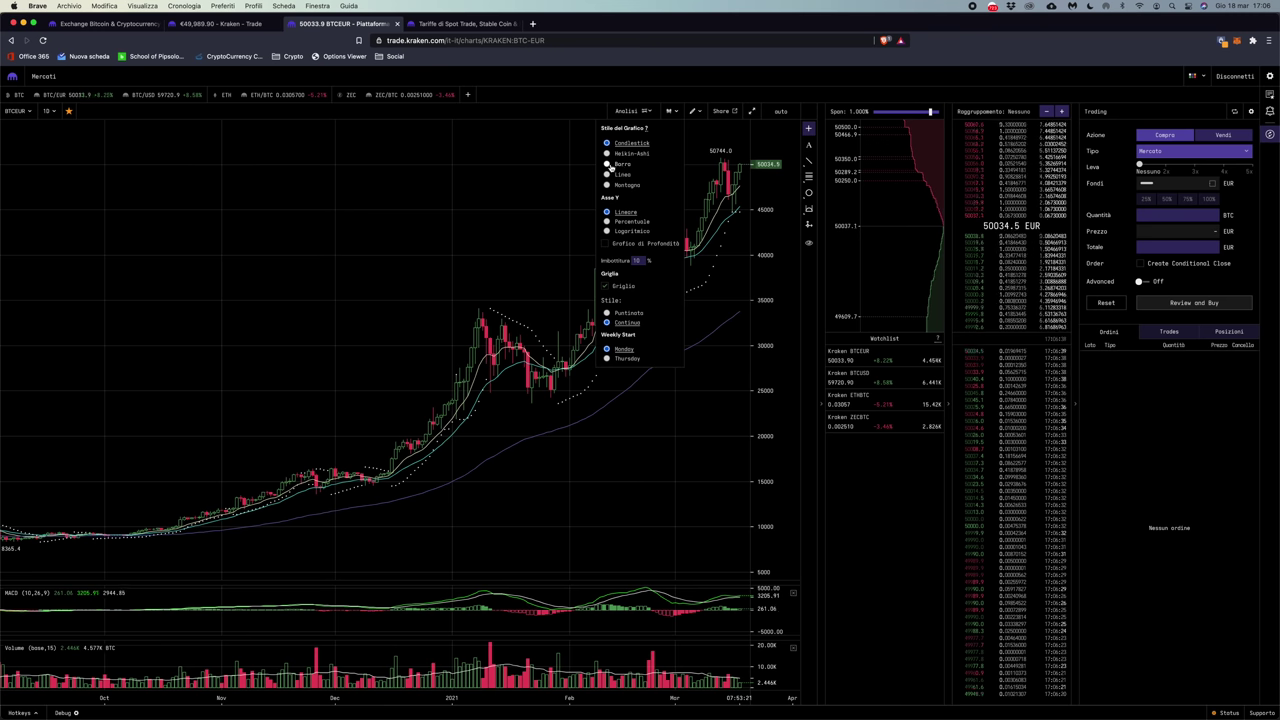
left_click(673, 112)
left_click(697, 112)
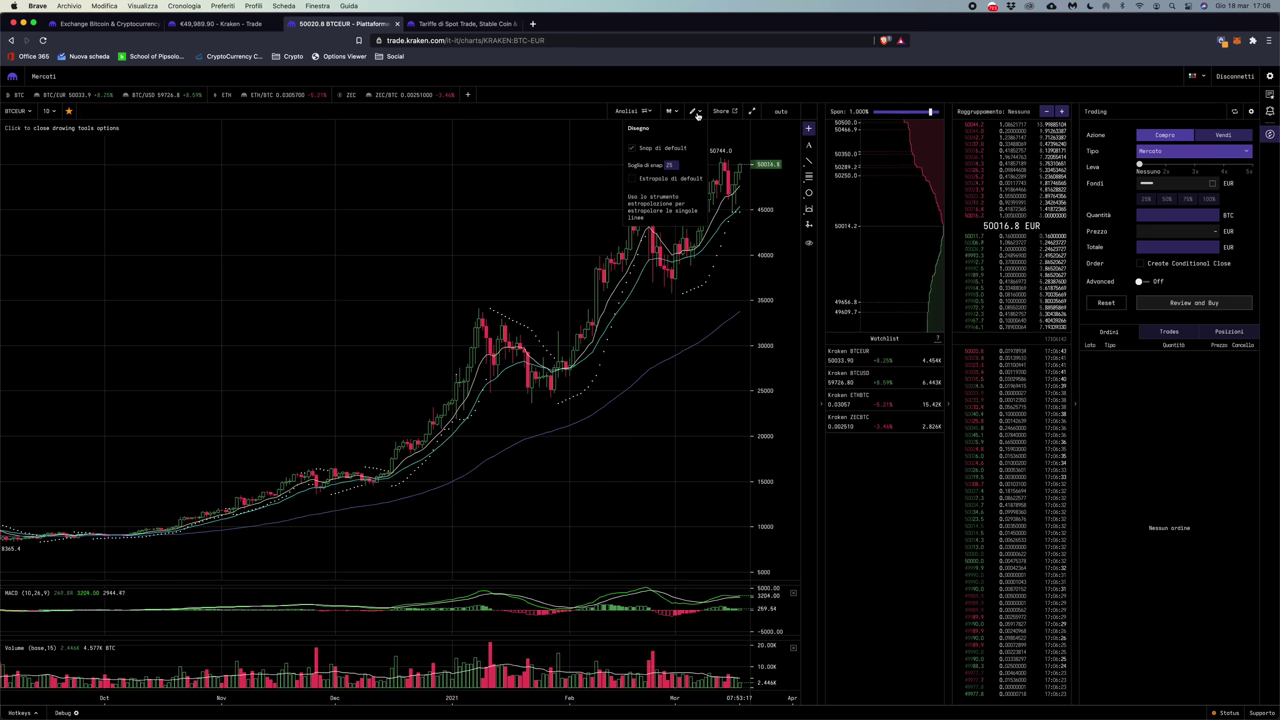
left_click(697, 113)
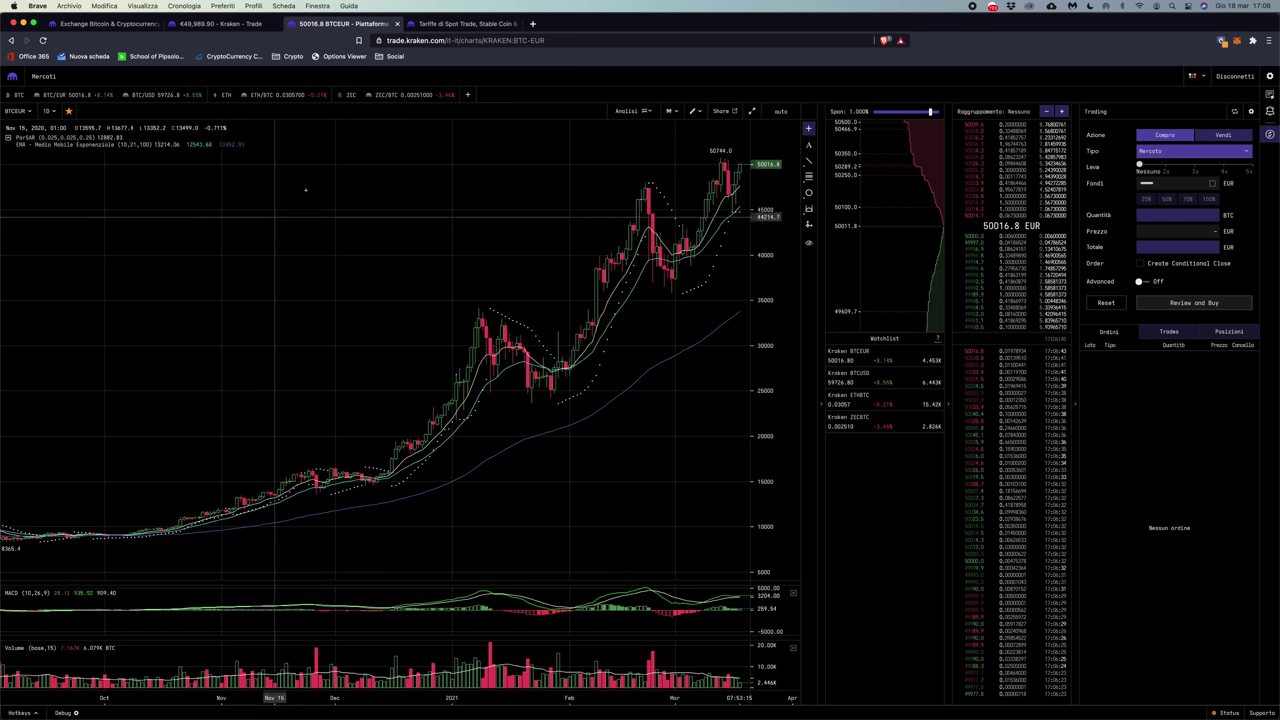